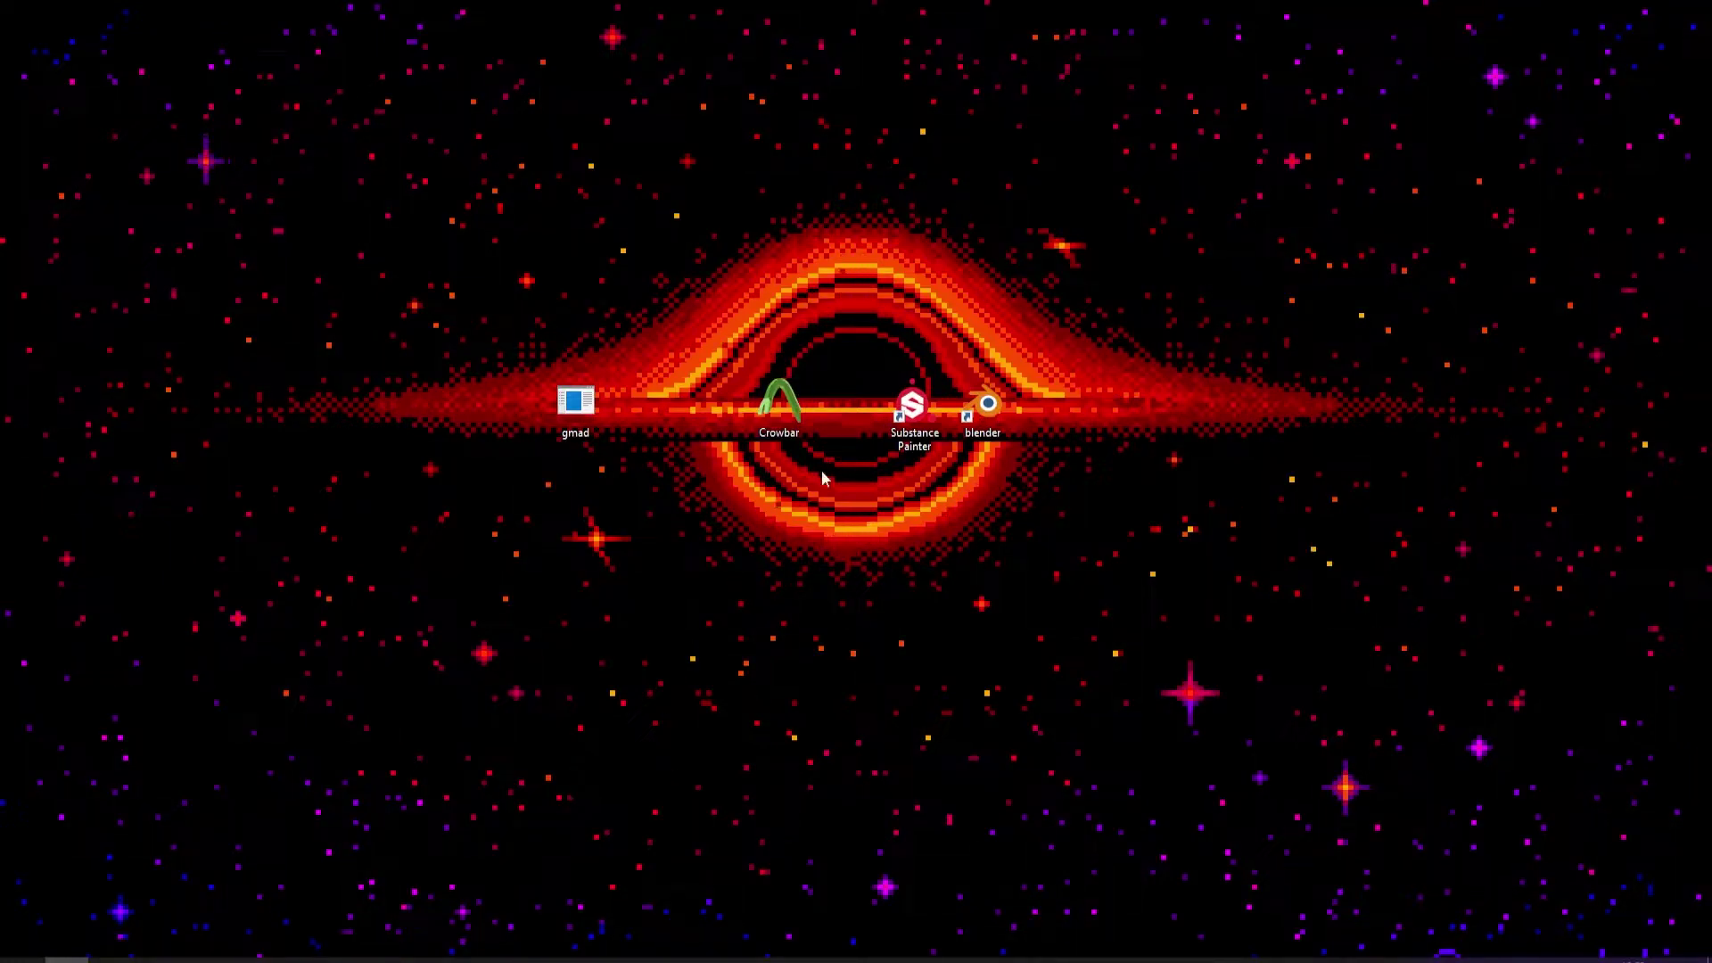
Launch Crowbar and review the clone trooper model's input path on the Decompile tab
mouse_move(692, 347)
mouse_down()
mouse_move(847, 492)
mouse_move(709, 343)
mouse_up()
double_click(791, 418)
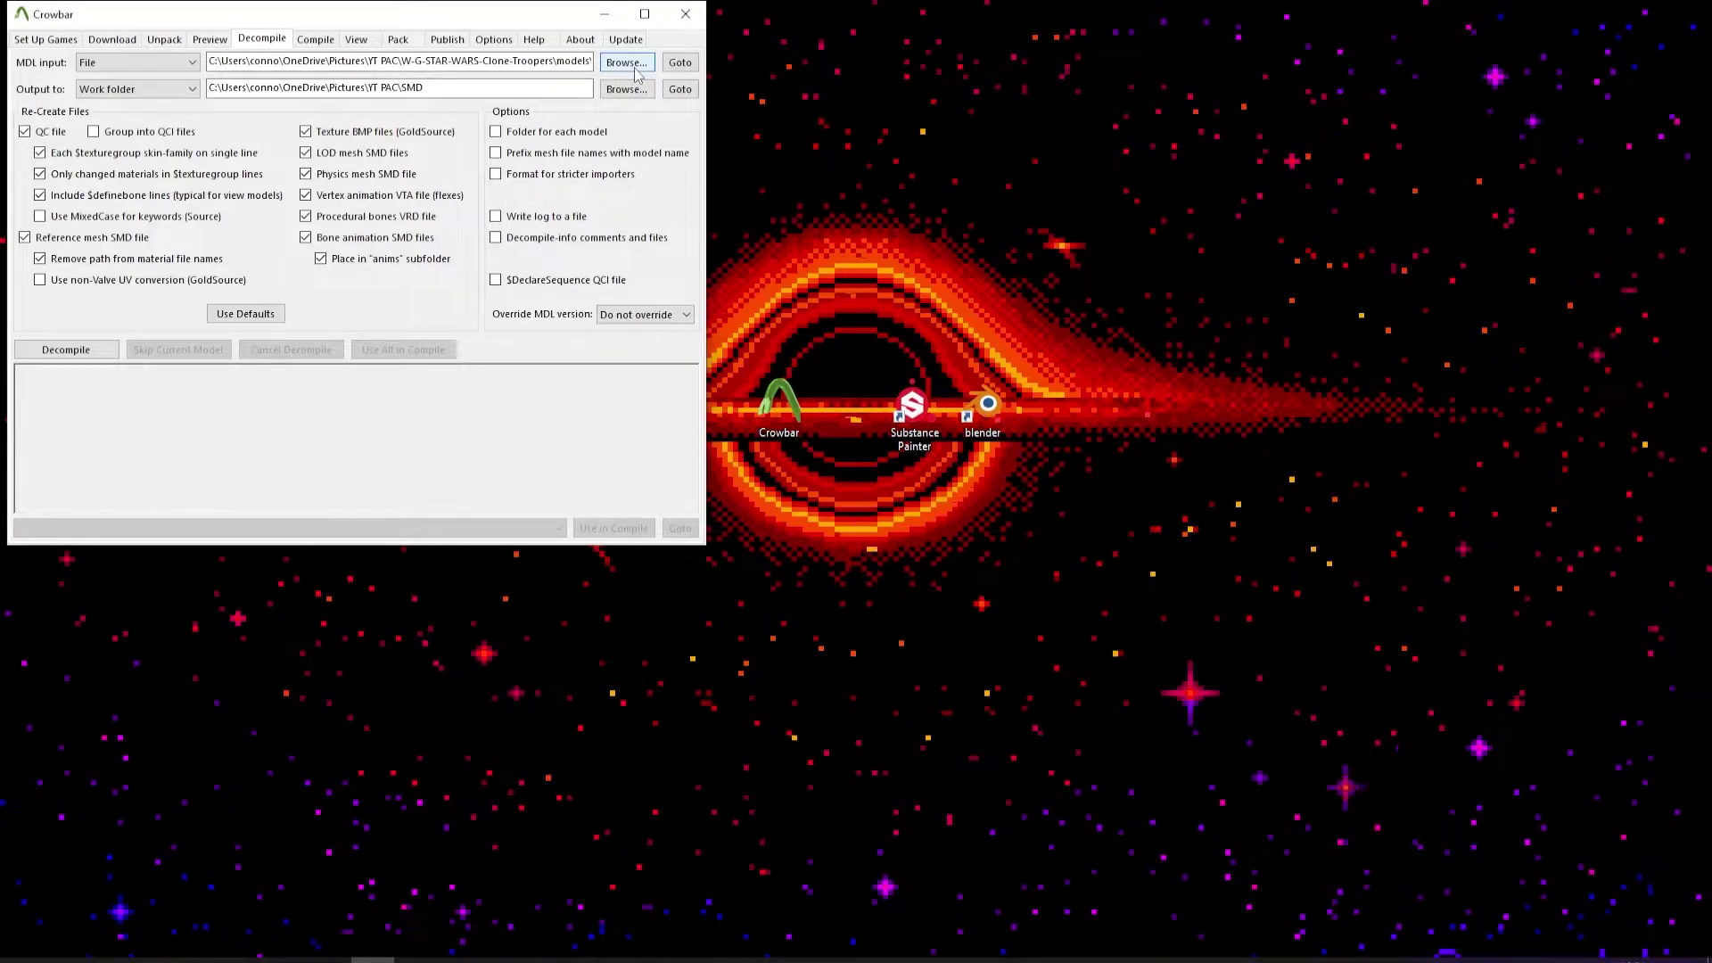
drag(404, 60, 529, 61)
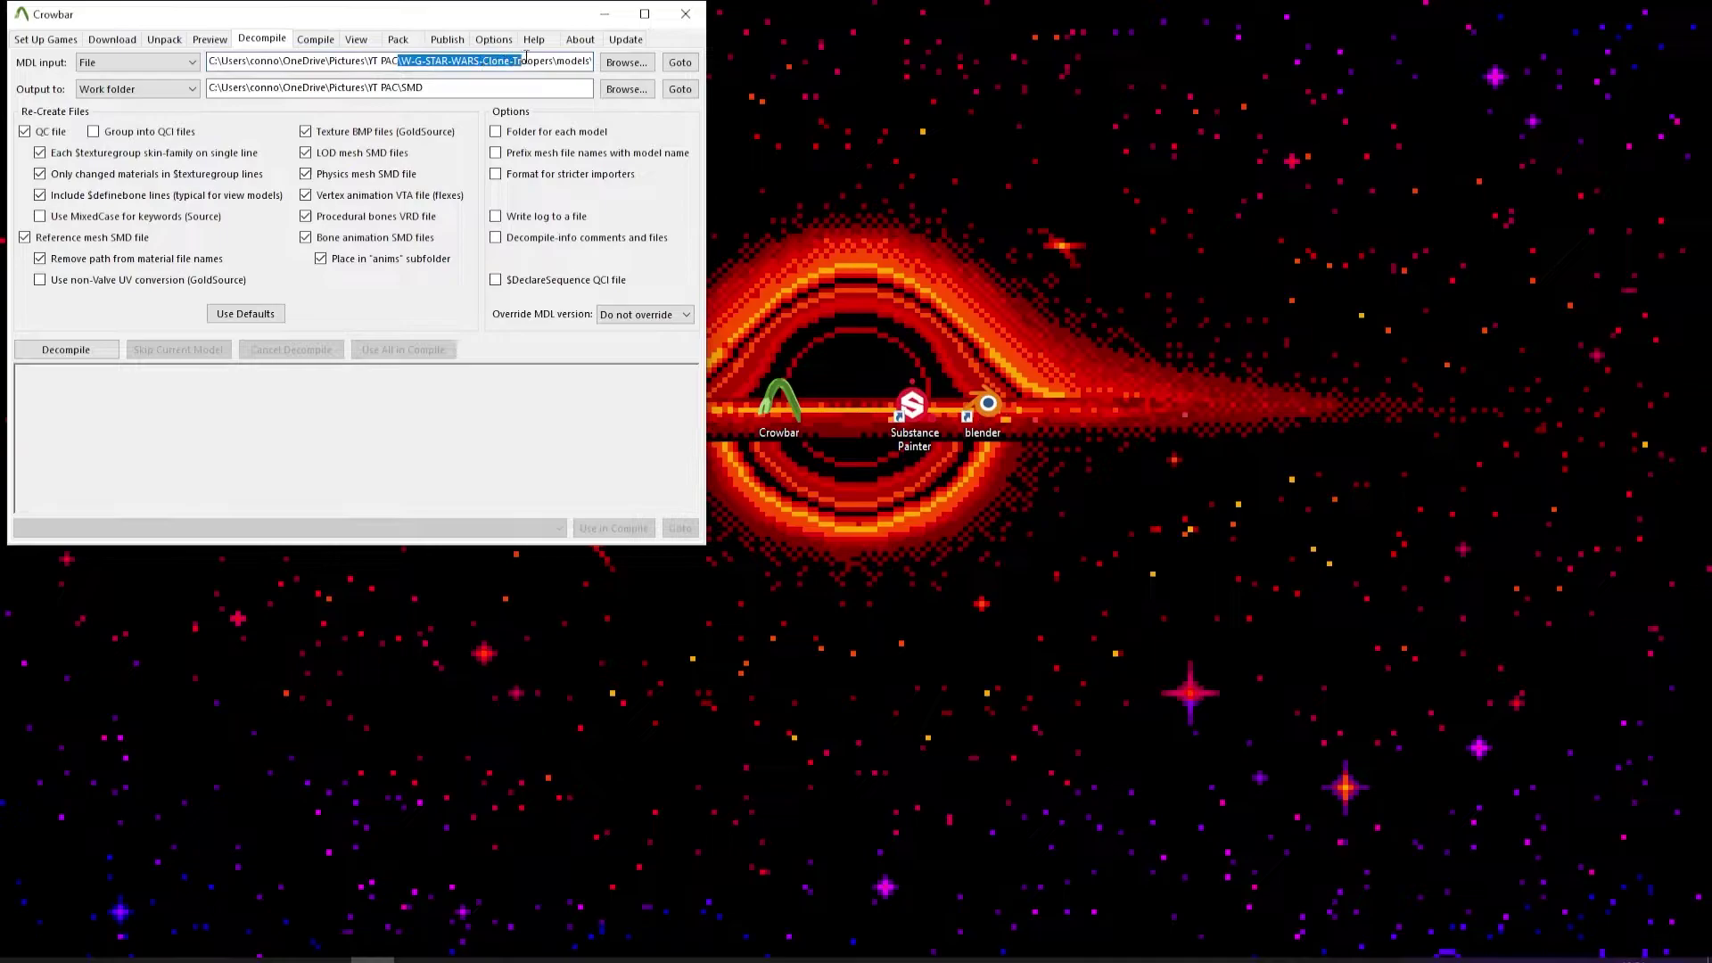
click(530, 60)
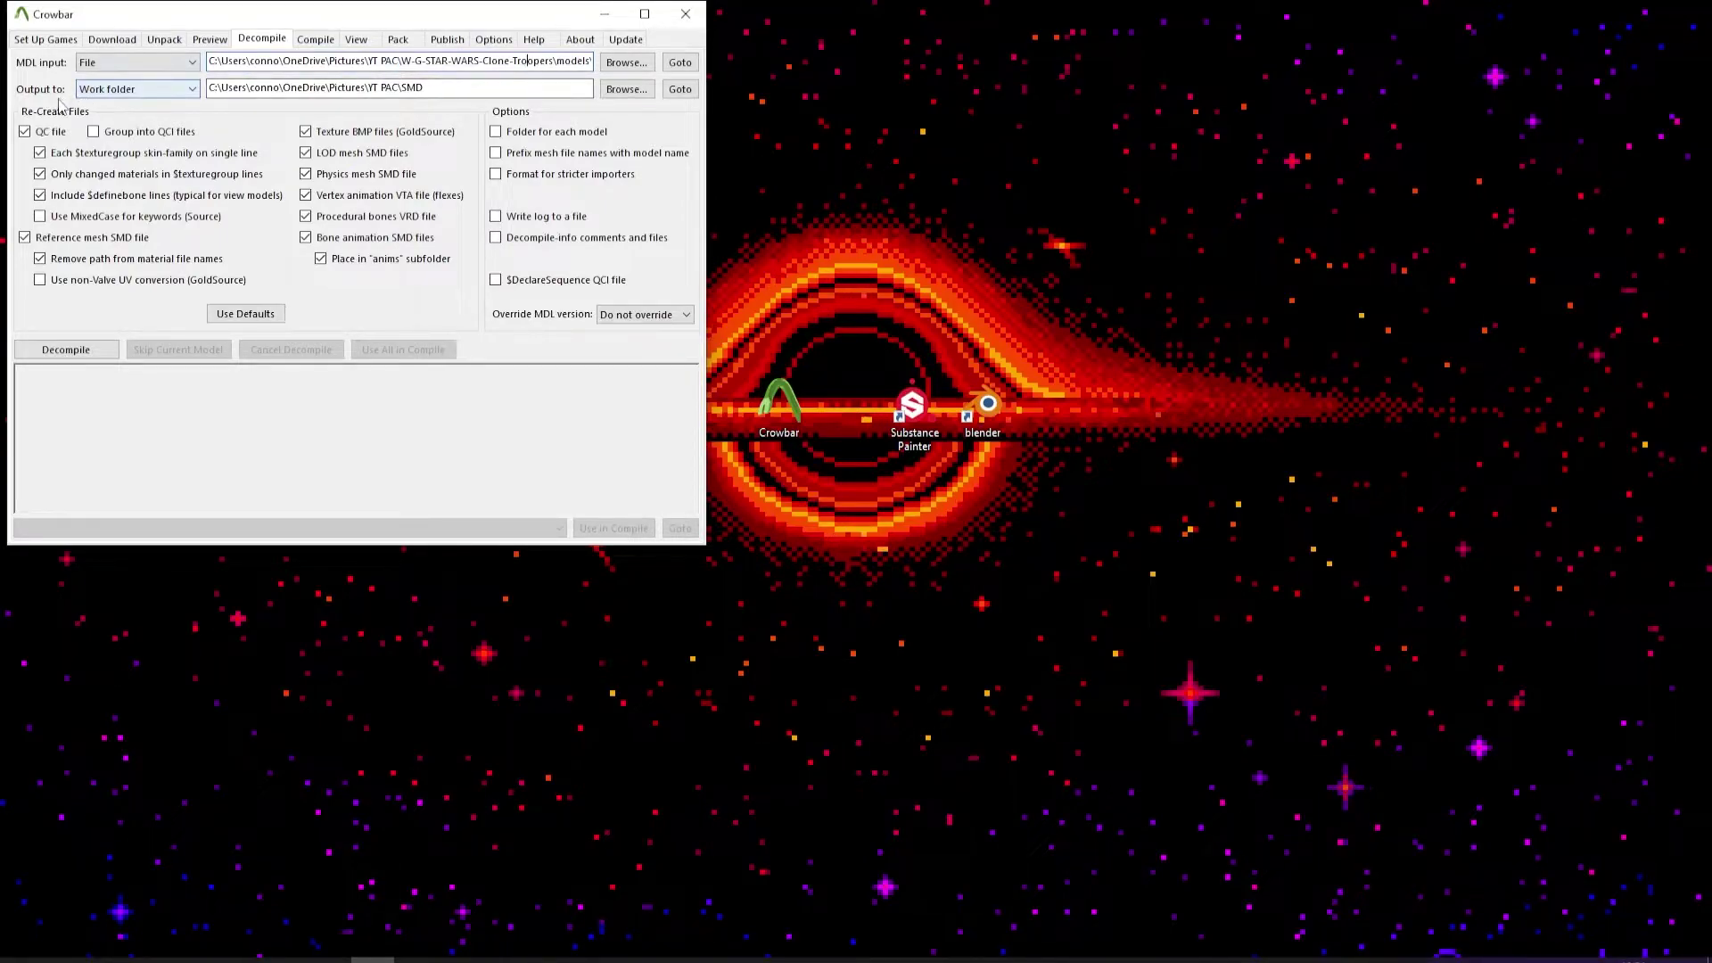
Check the YT PAC\SMD output path and open that folder in Explorer
drag(458, 92, 408, 96)
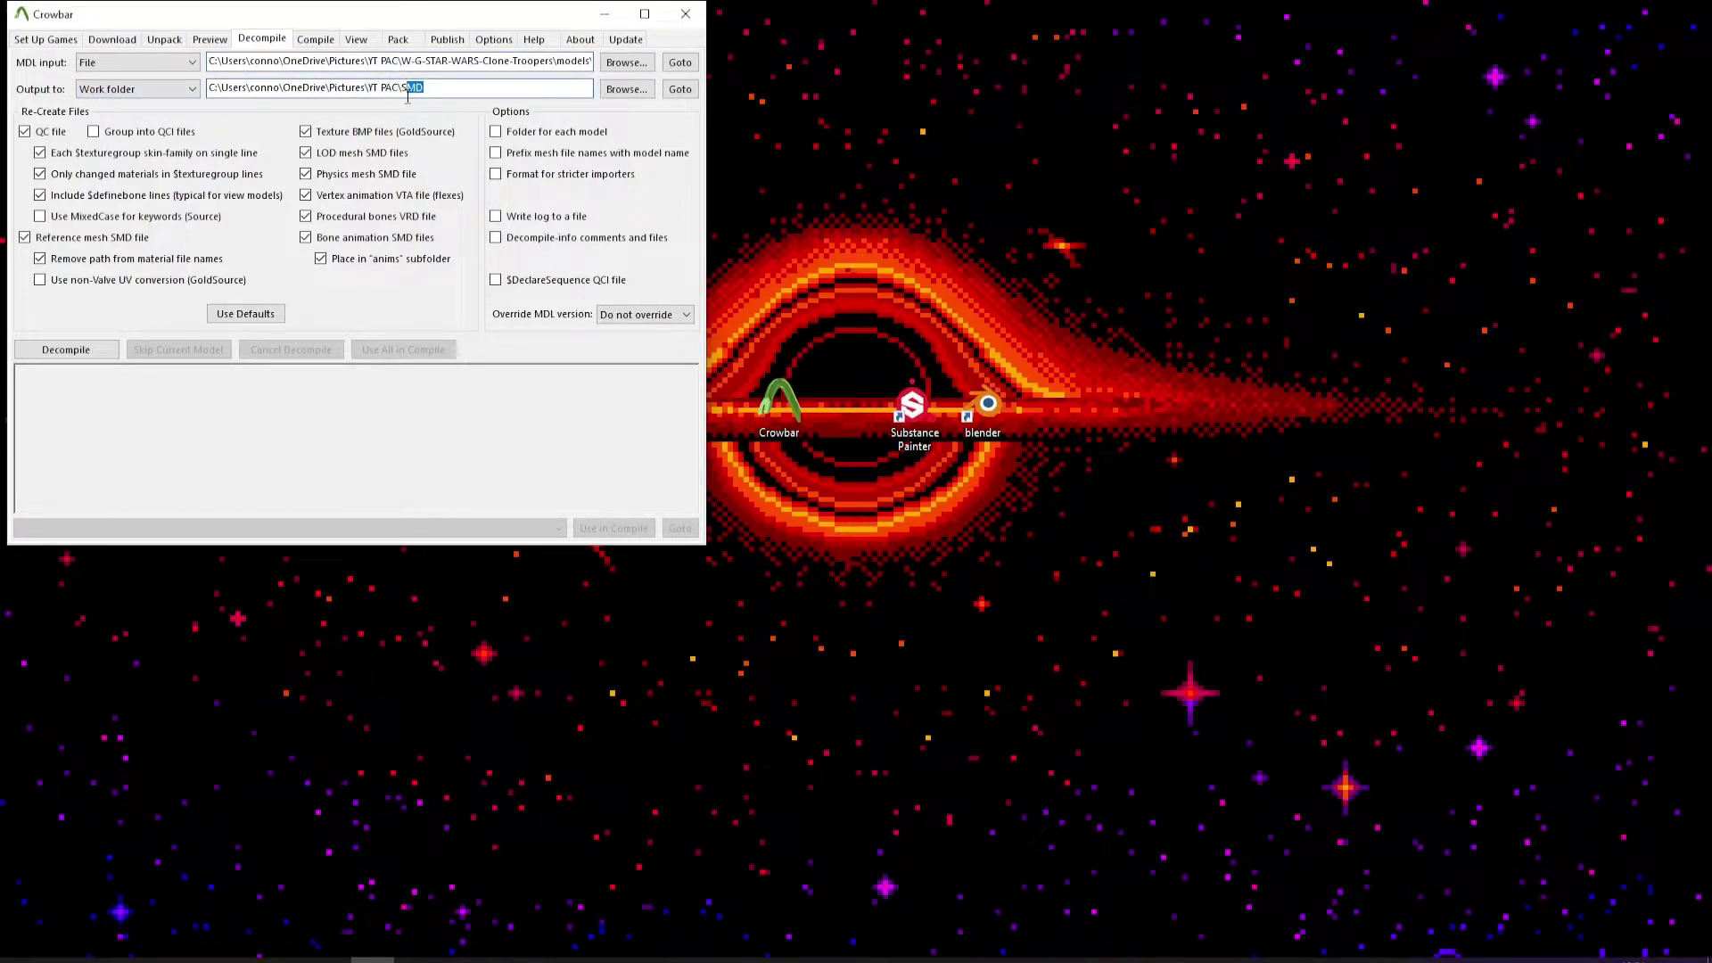
key(End)
click(680, 88)
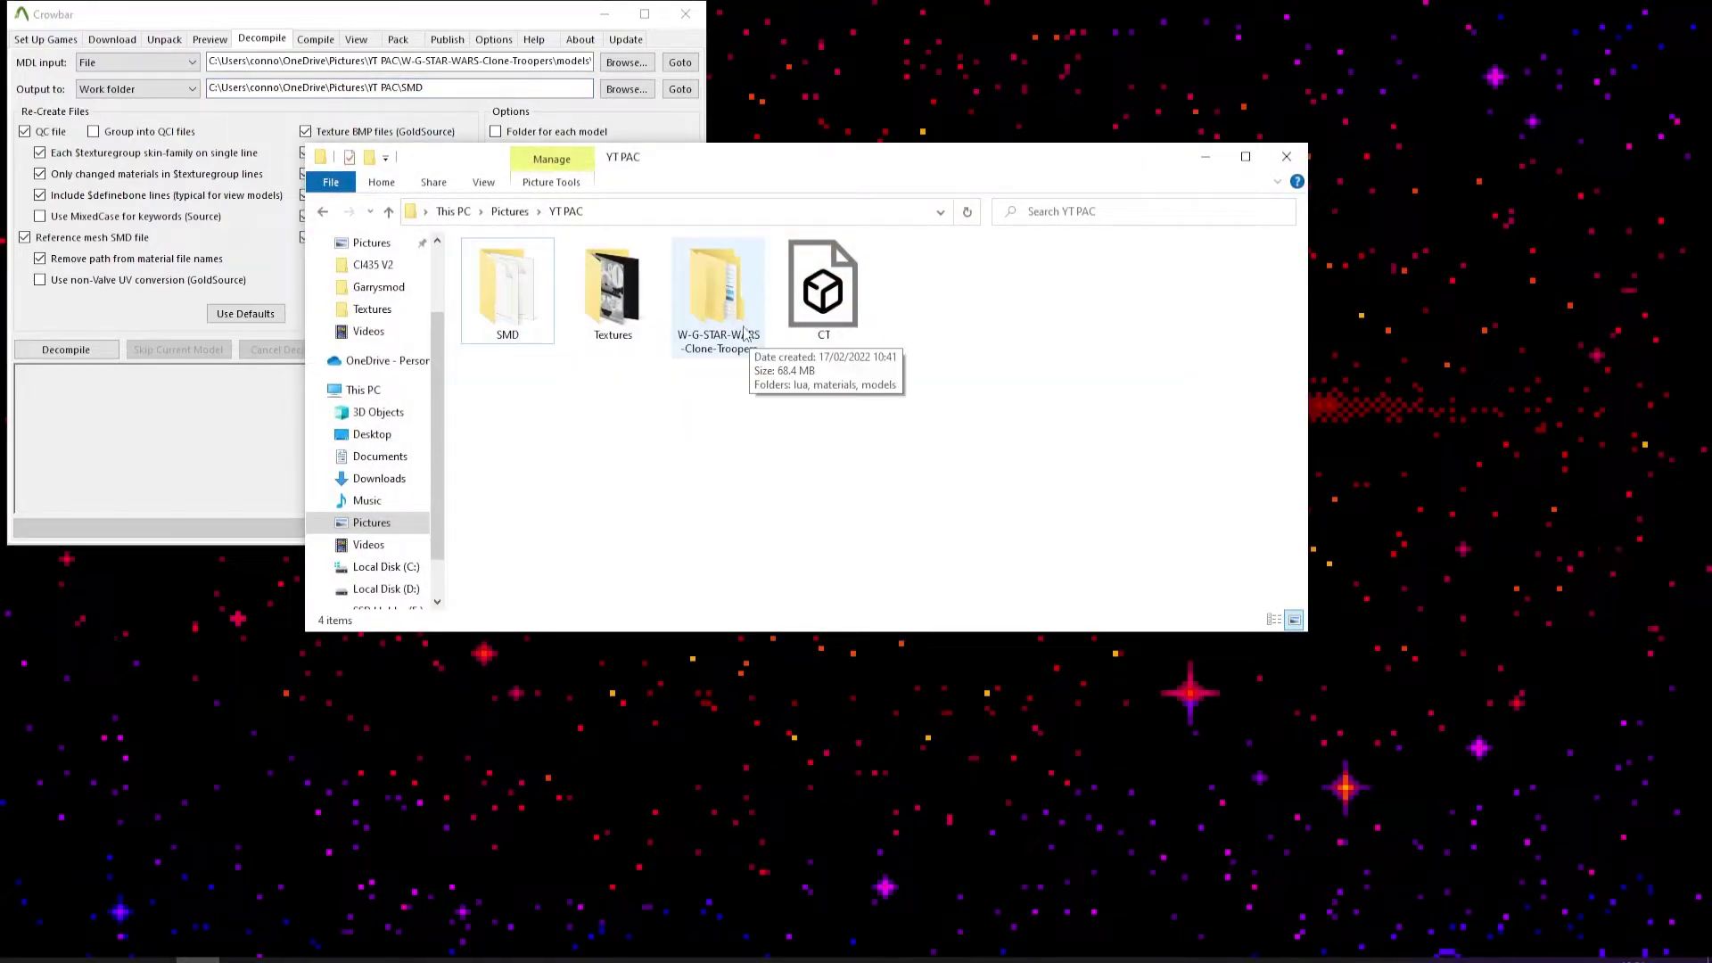
Browse W-G-STAR-WARS-Clone-Troopers > models > hazel > ct_models into the 1_et model folder
double_click(745, 332)
double_click(714, 303)
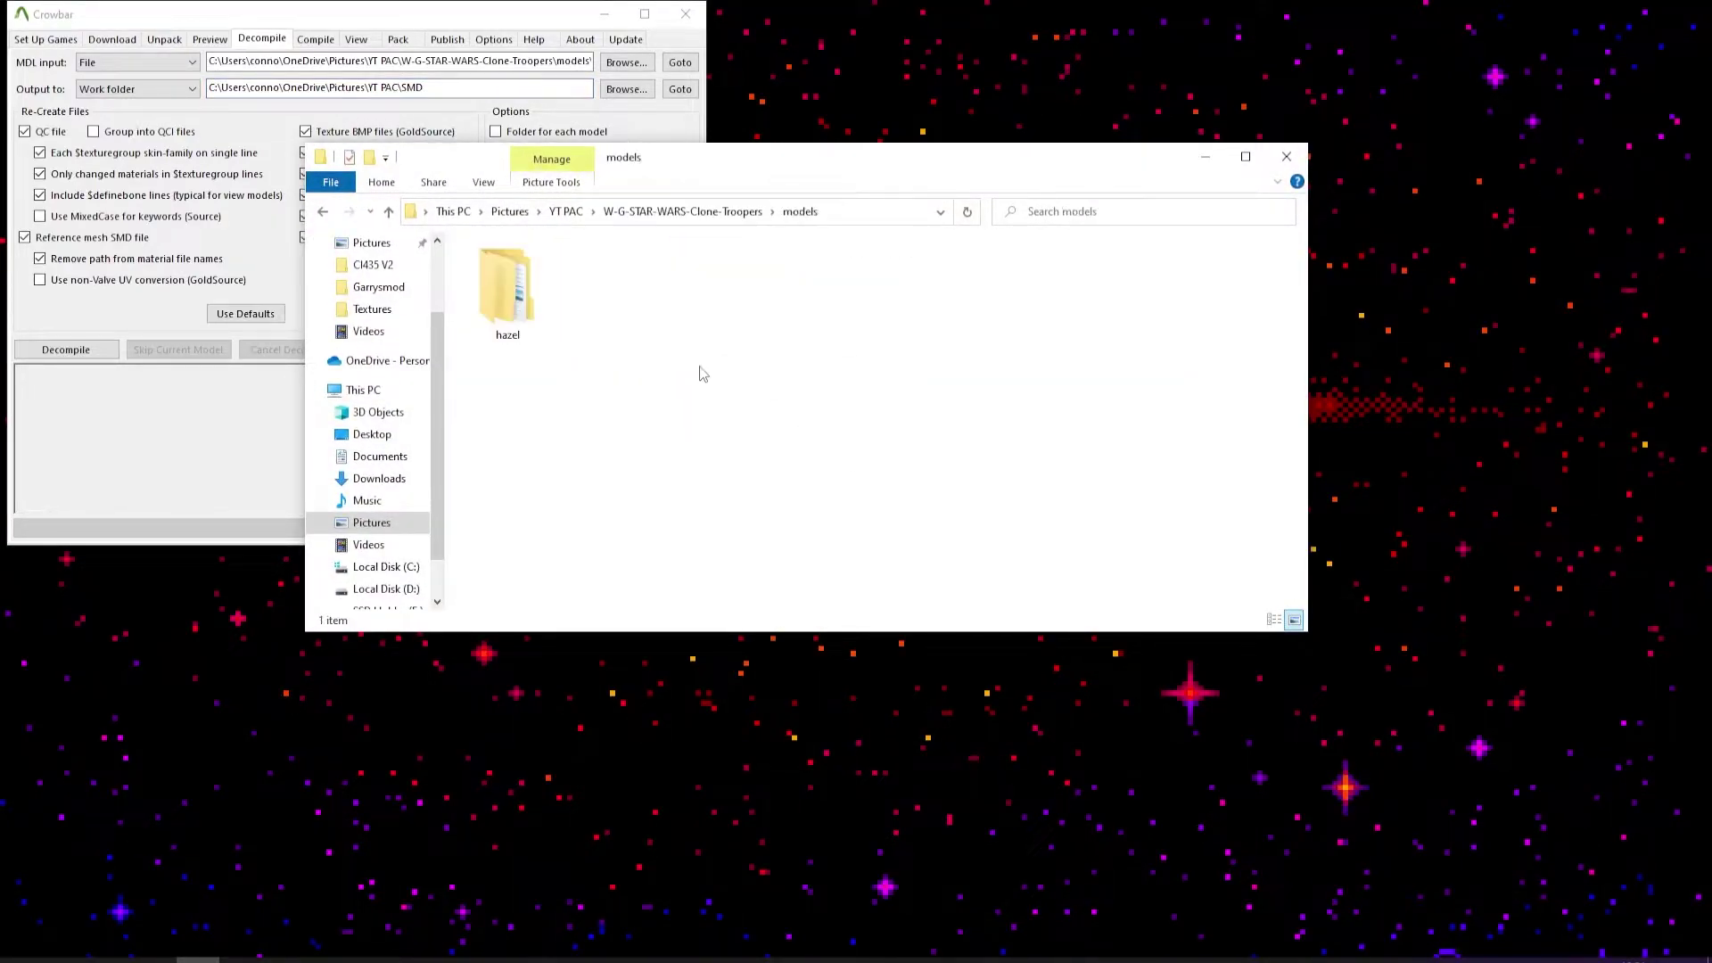
double_click(512, 294)
double_click(536, 294)
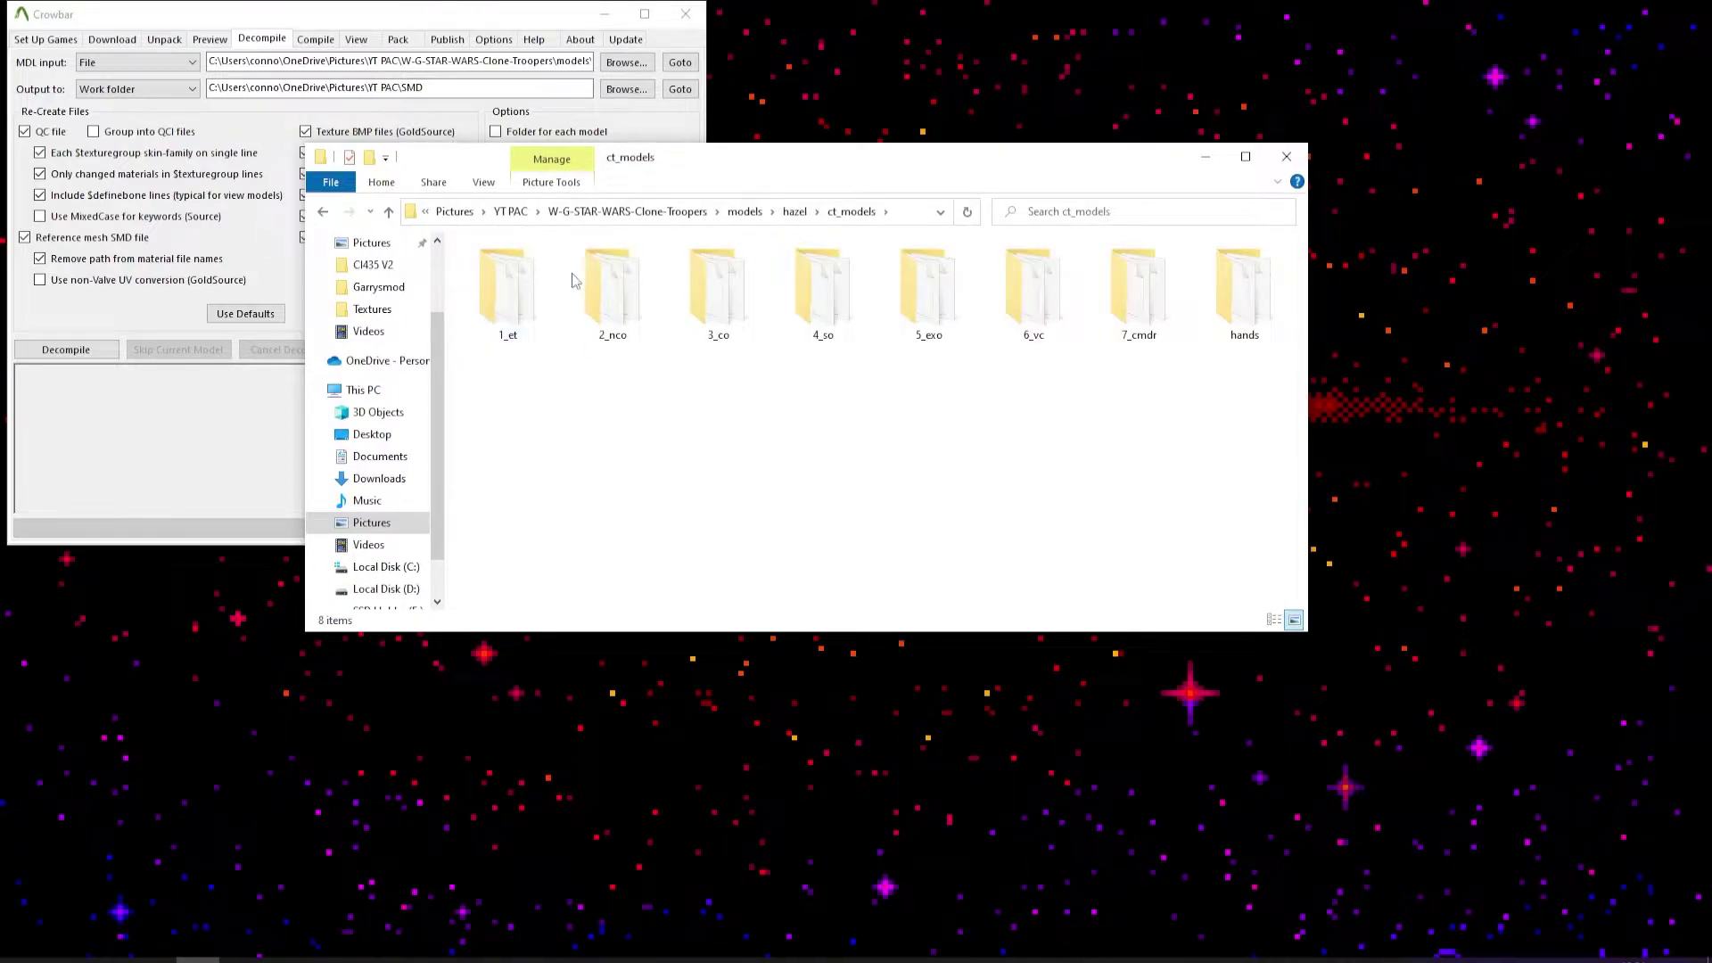
double_click(508, 294)
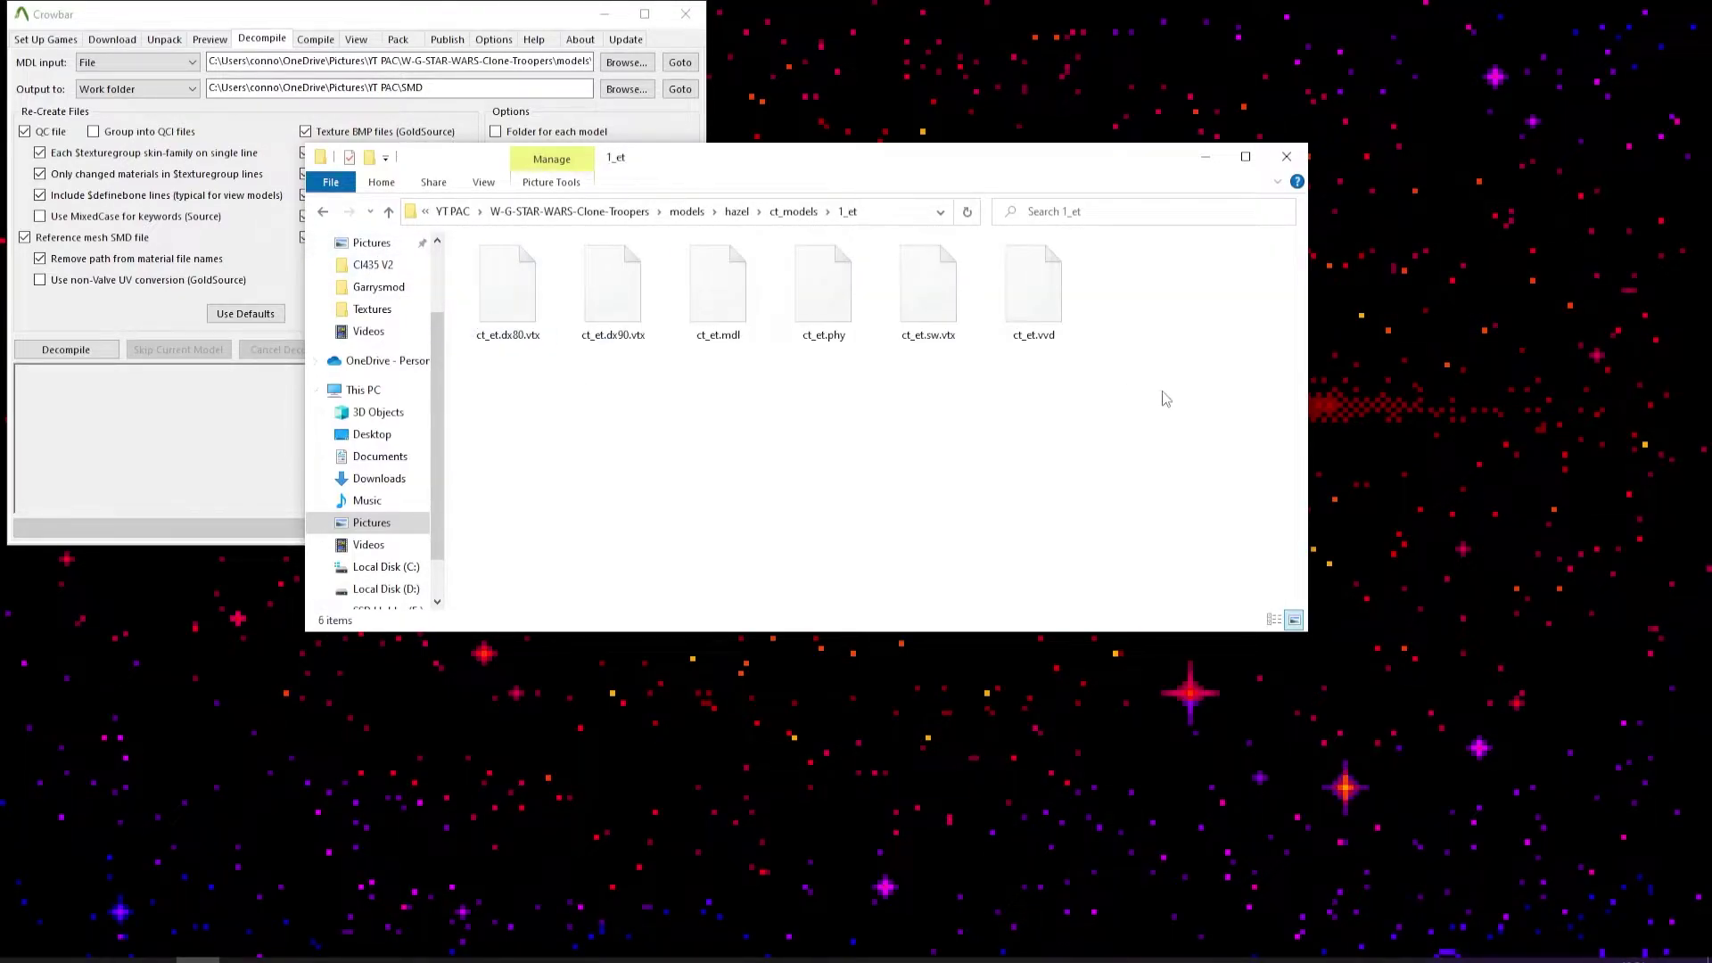
Go back up to YT PAC, look inside the SMD folder, then close Explorer
key(BackSpace)
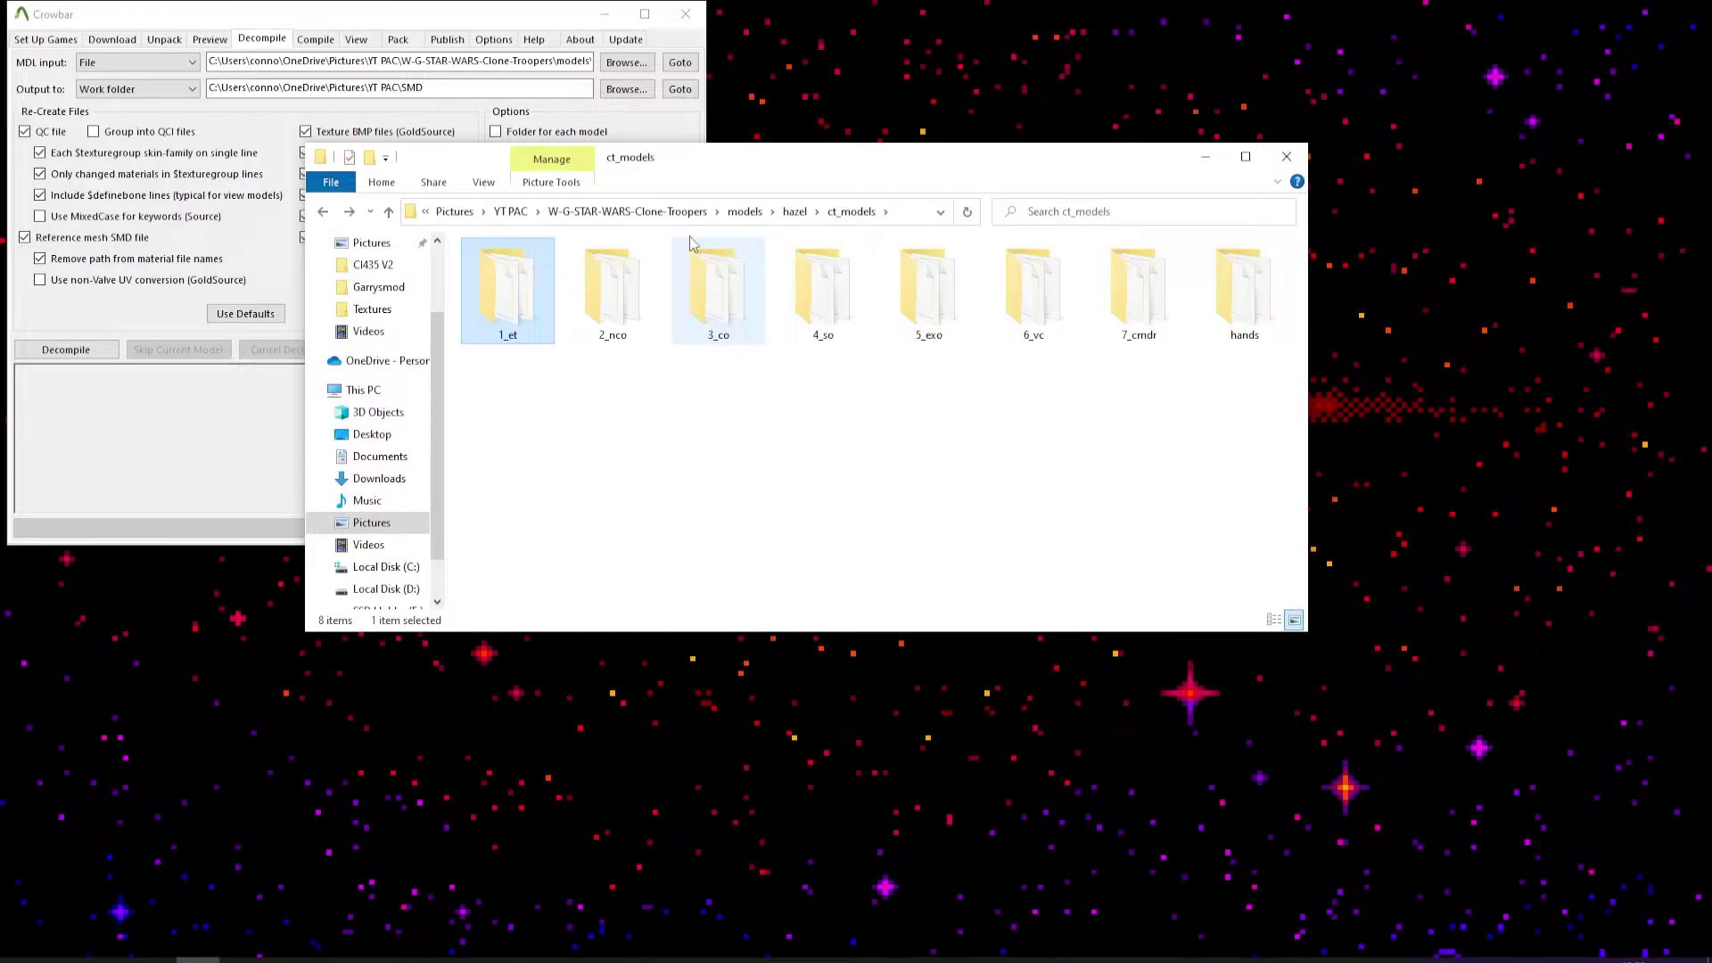
click(749, 212)
click(683, 211)
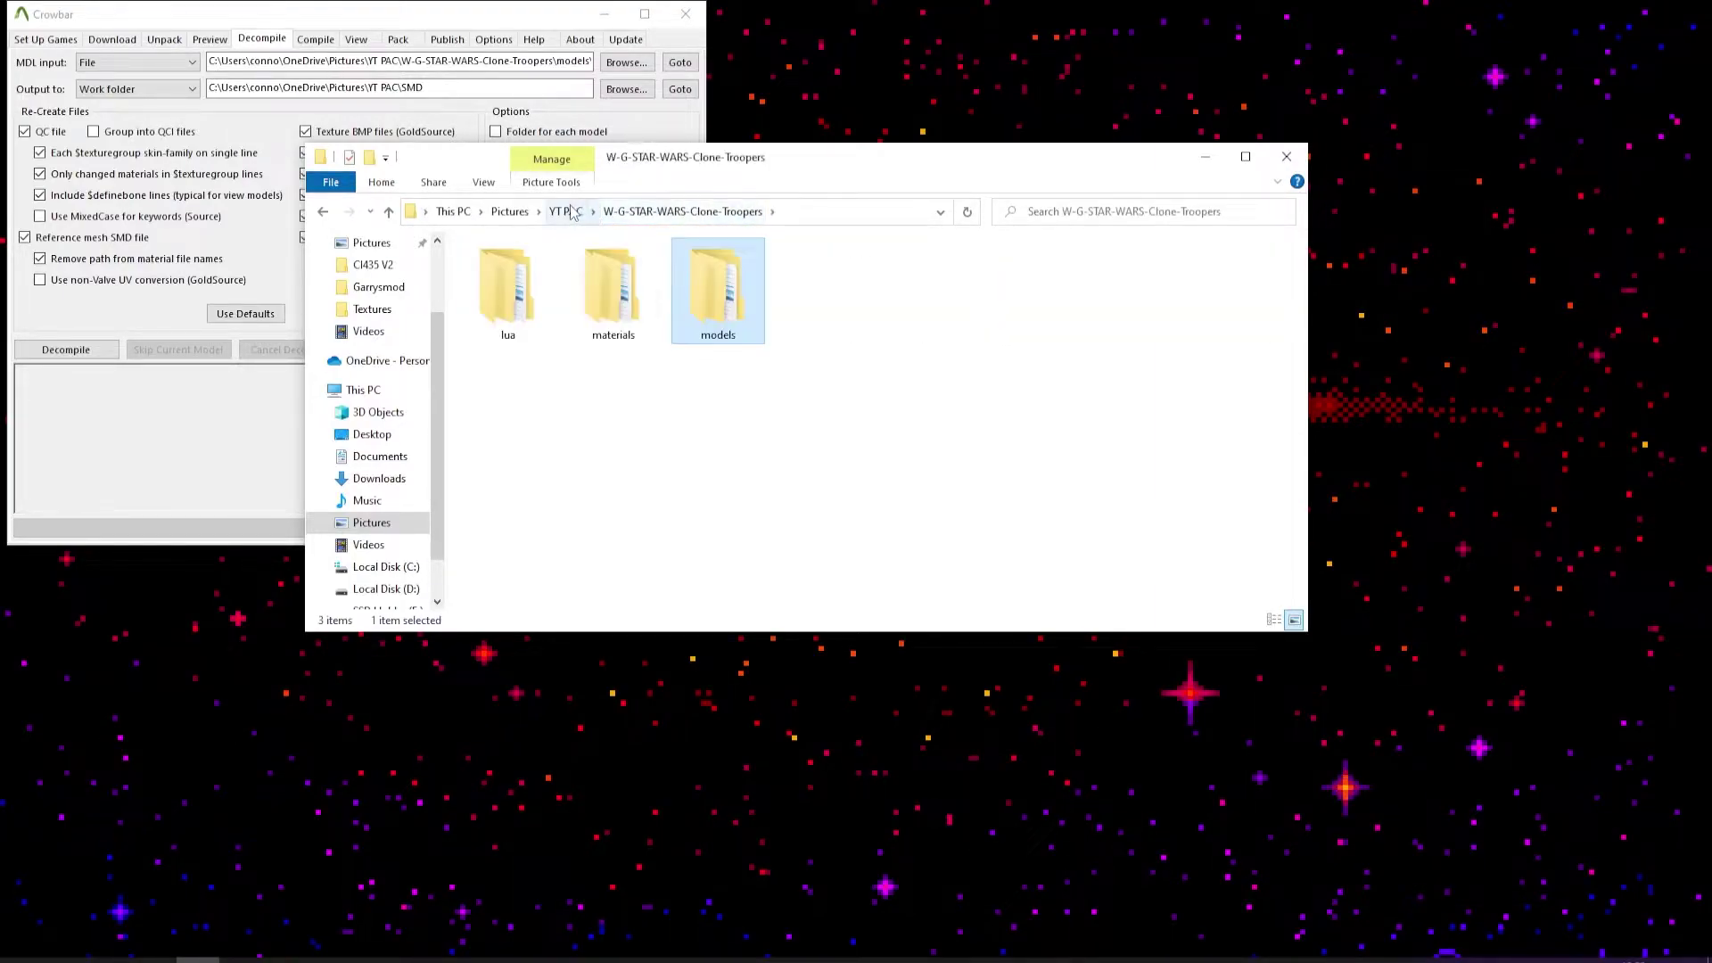
click(571, 213)
double_click(521, 308)
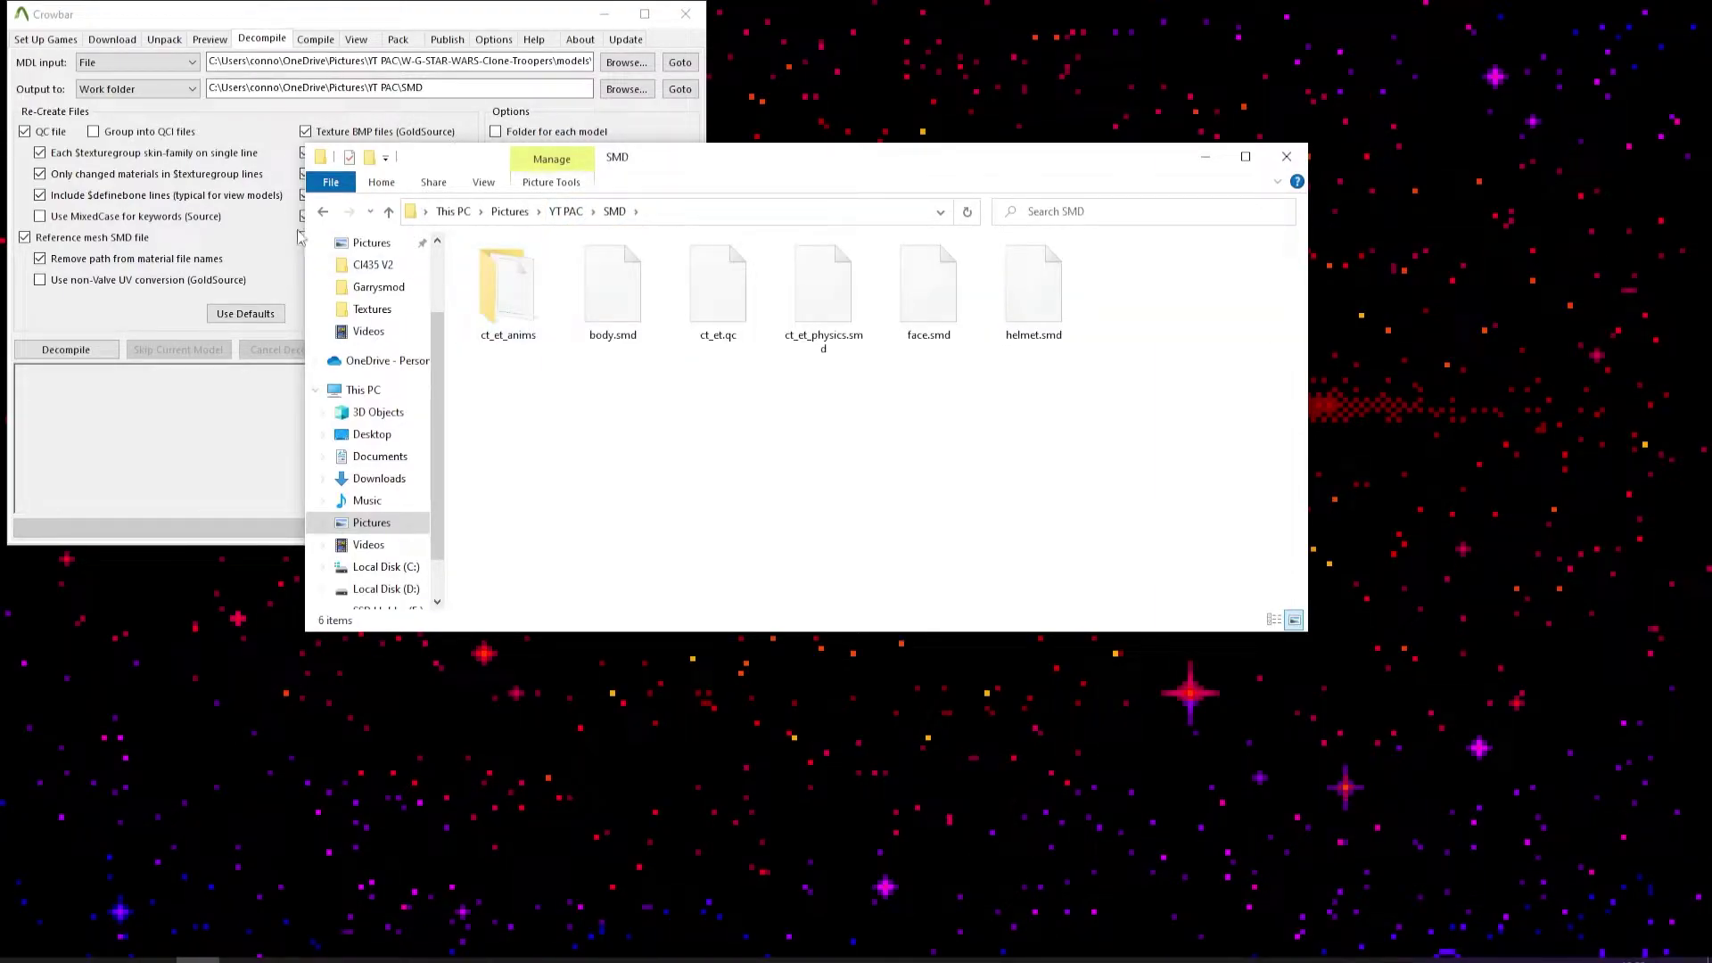
key(BackSpace)
click(1206, 156)
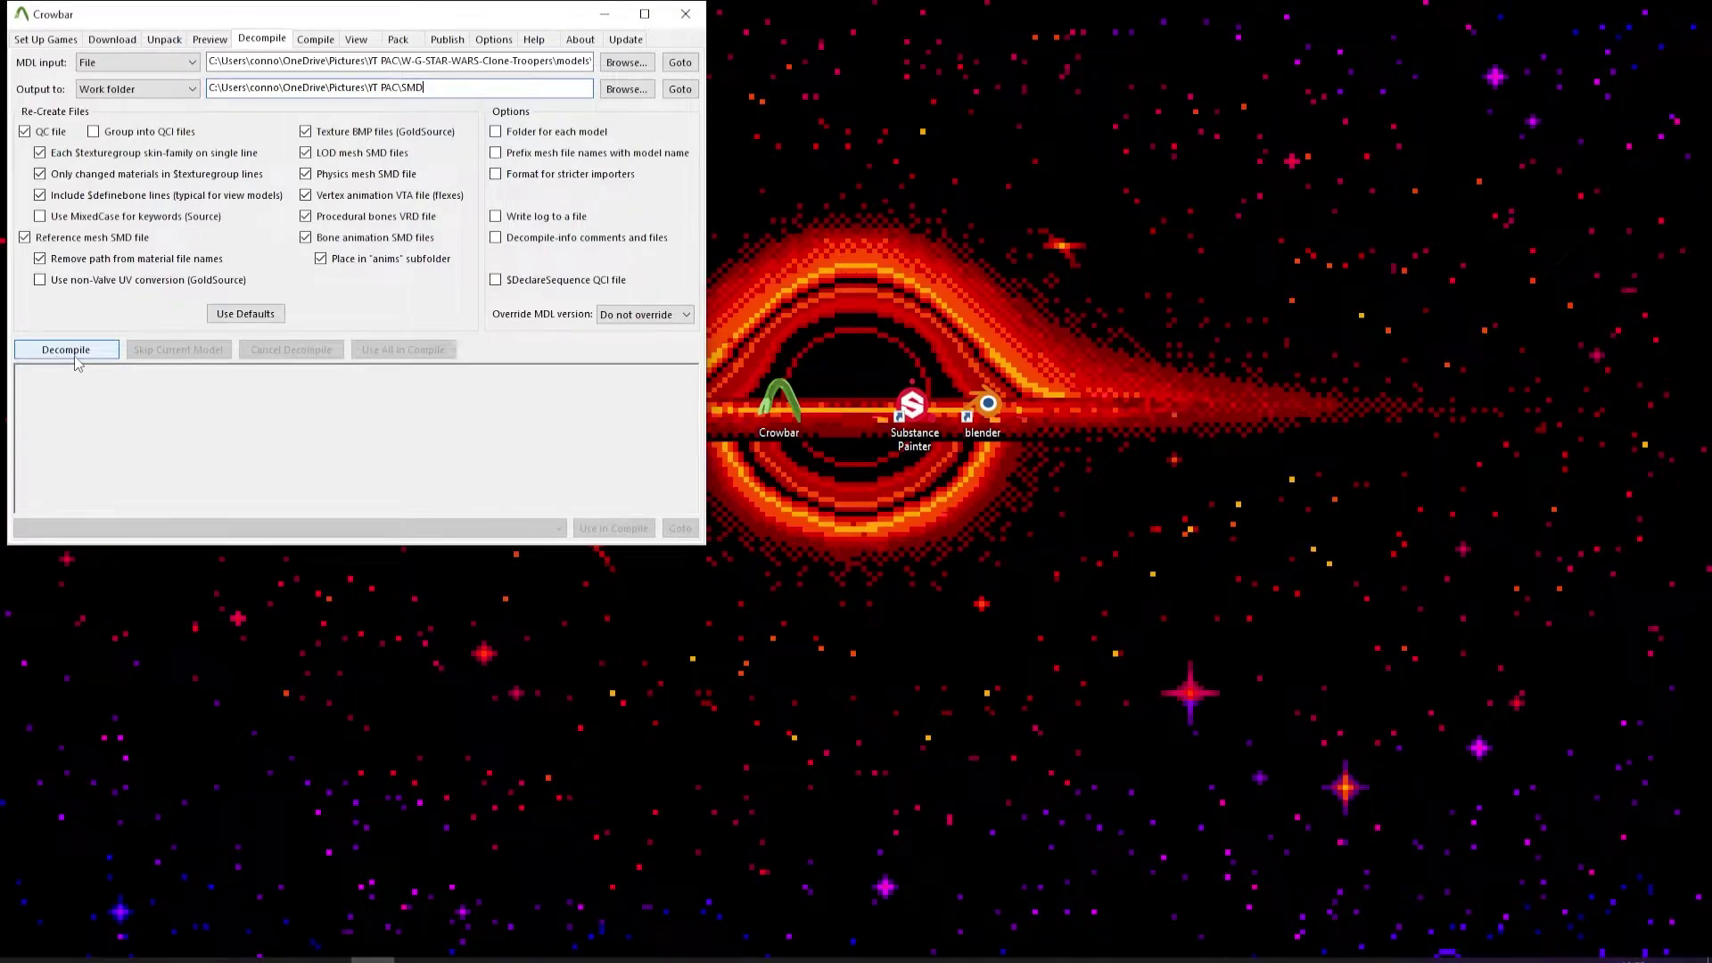
Close Crowbar, start Blender, and Delete Hierarchy on the body, face and helmet collections
click(684, 14)
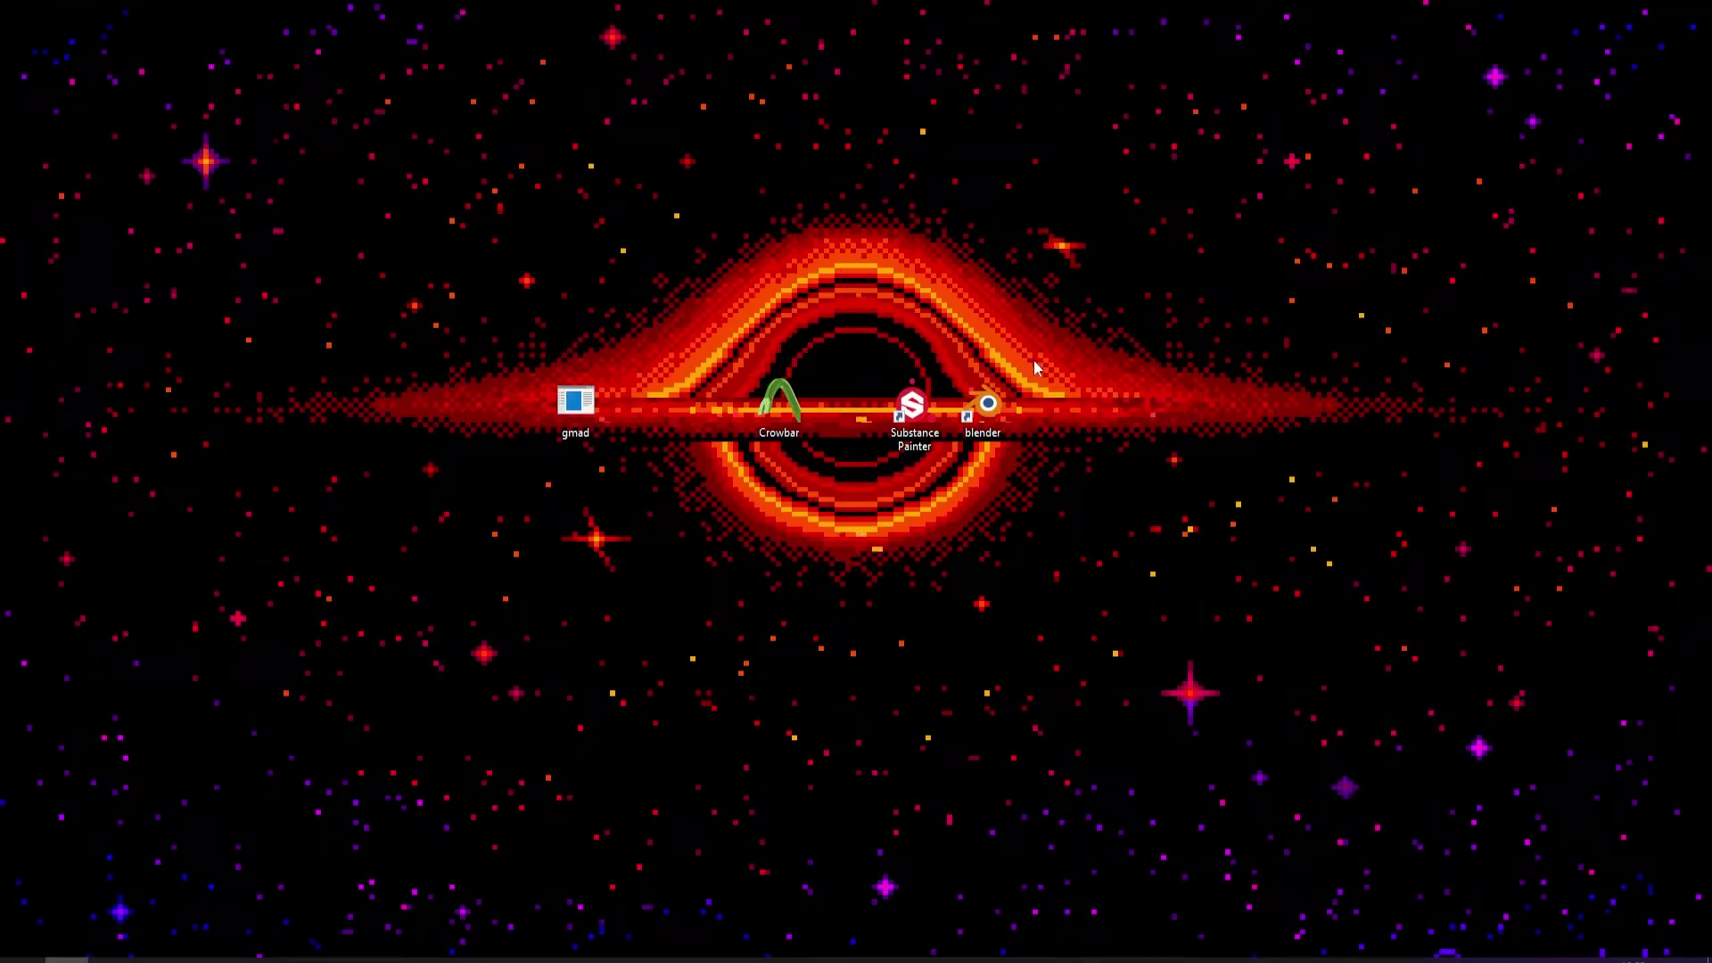
double_click(987, 403)
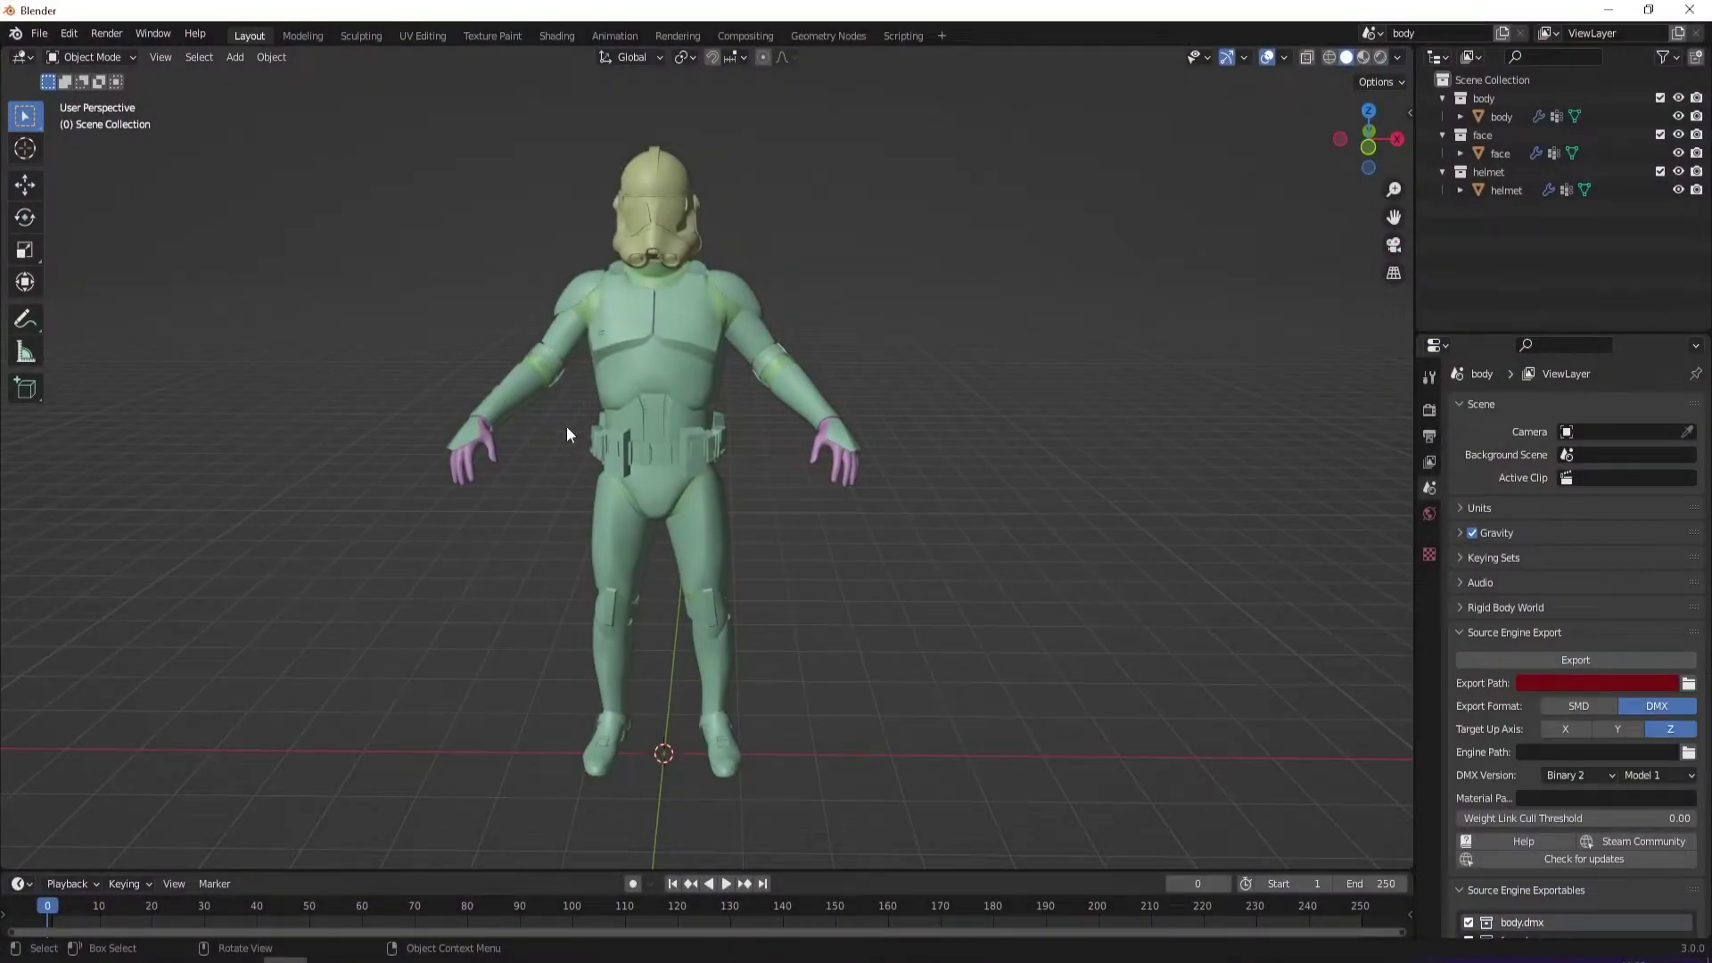
drag(1542, 254, 1480, 93)
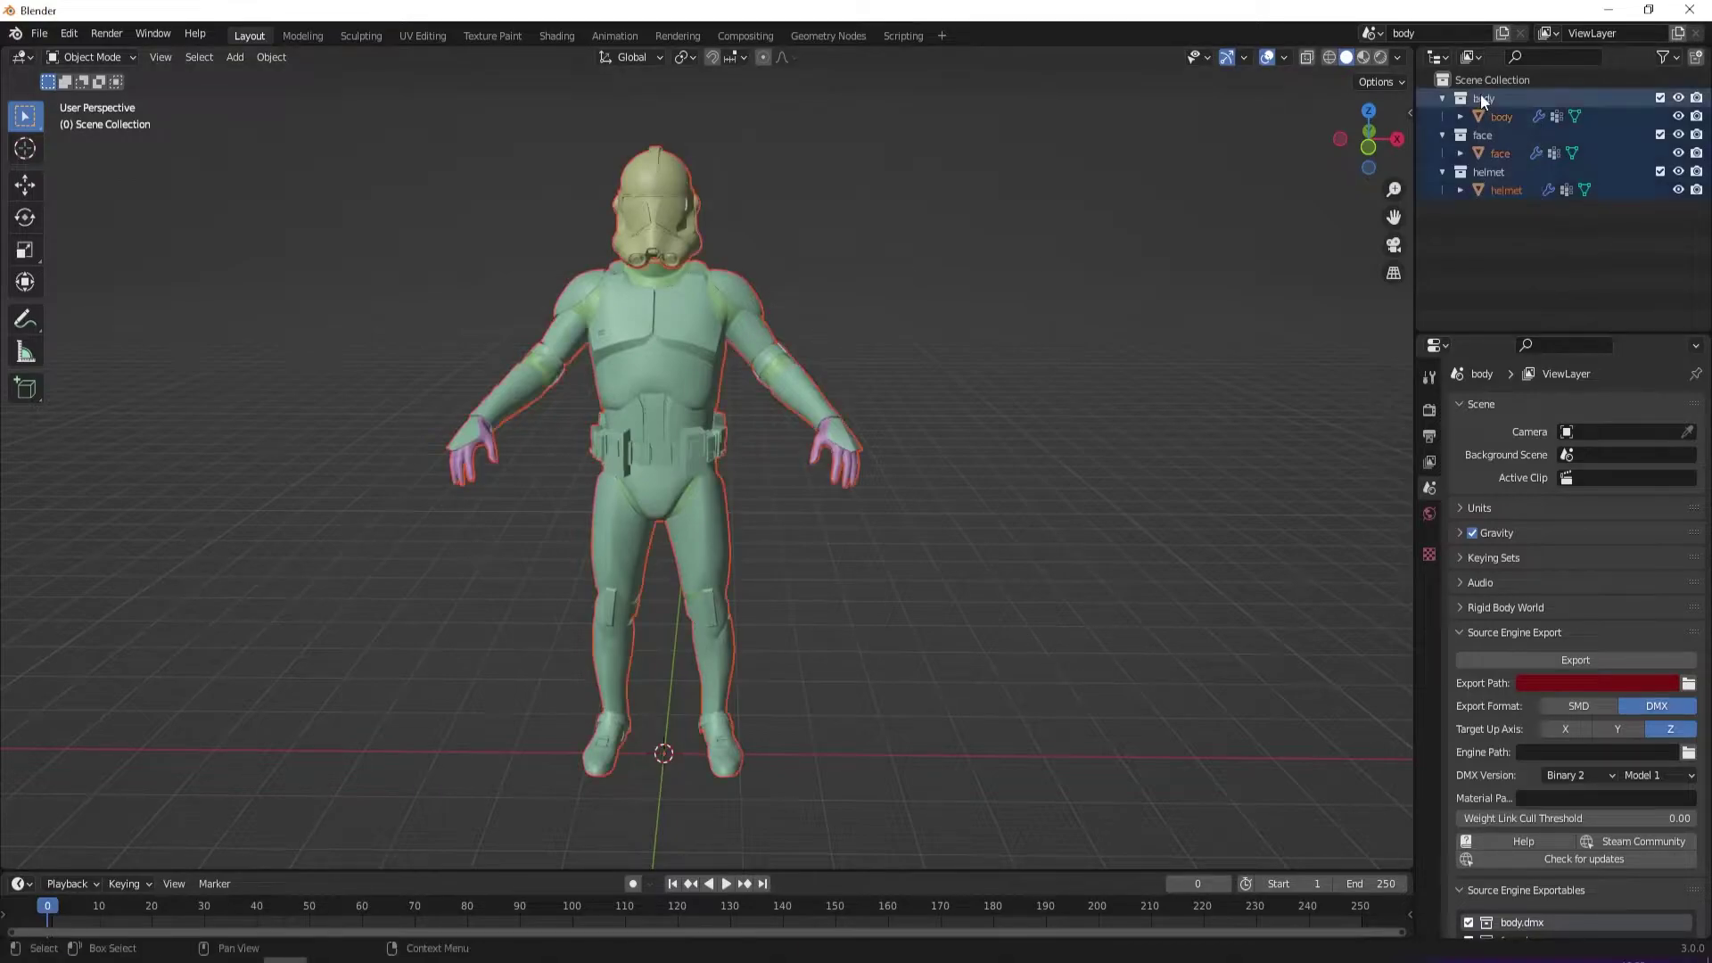
right_click(1480, 93)
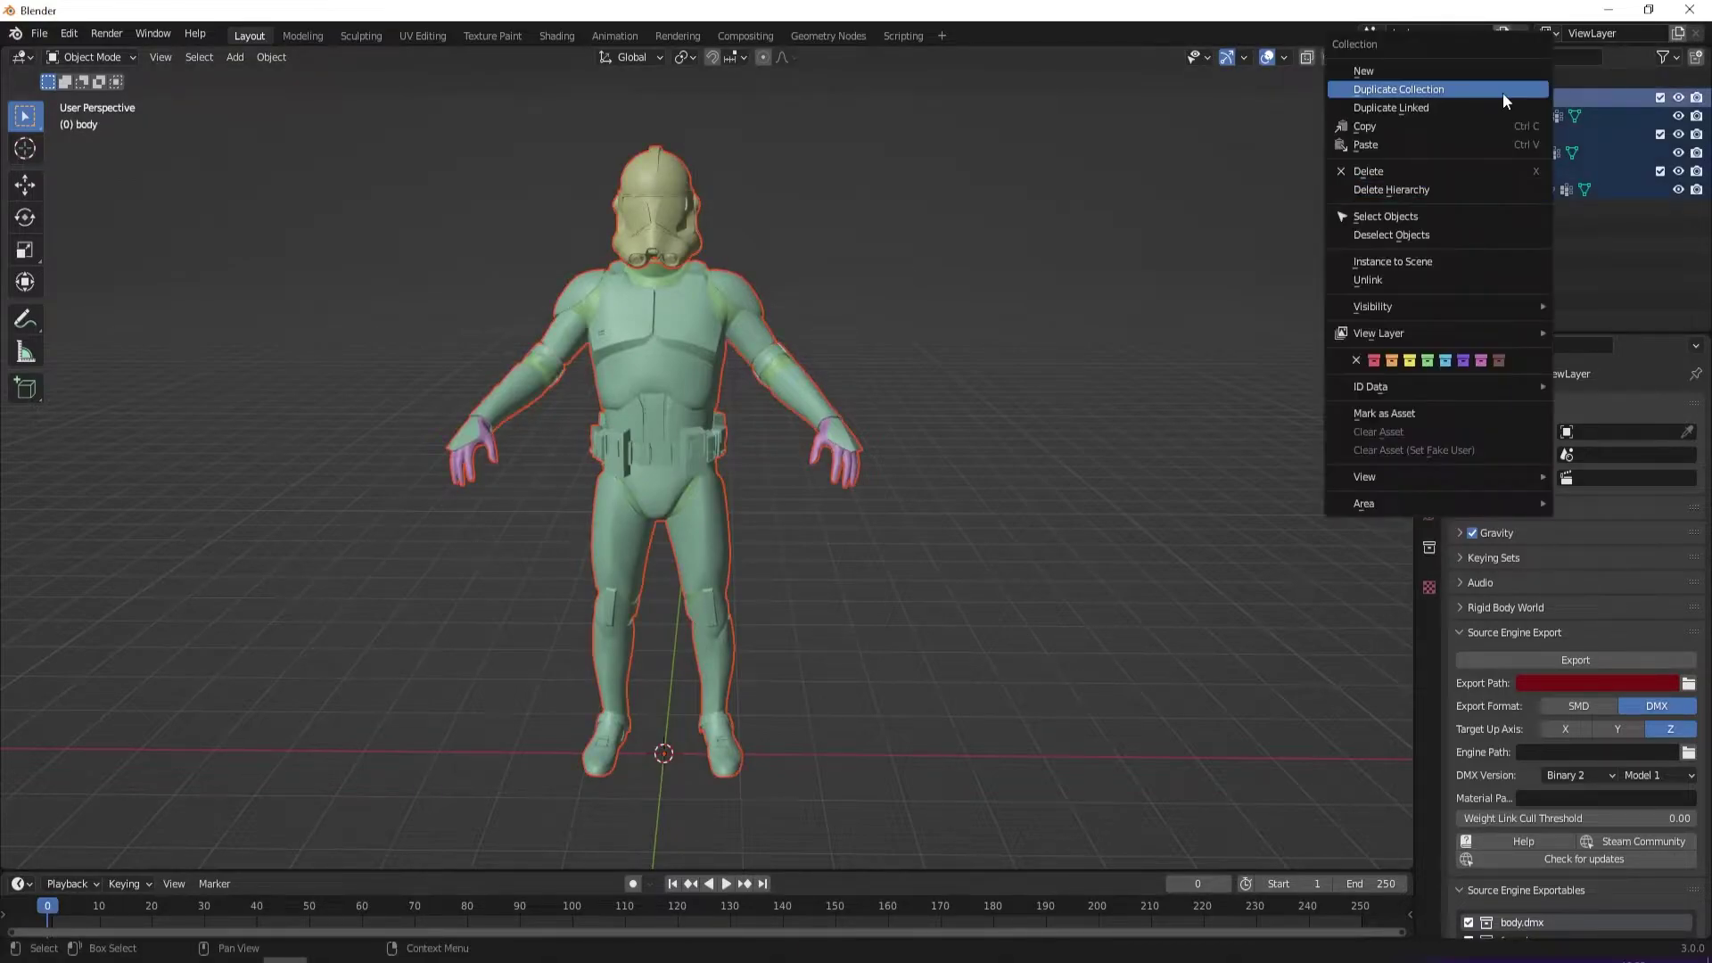
click(1412, 196)
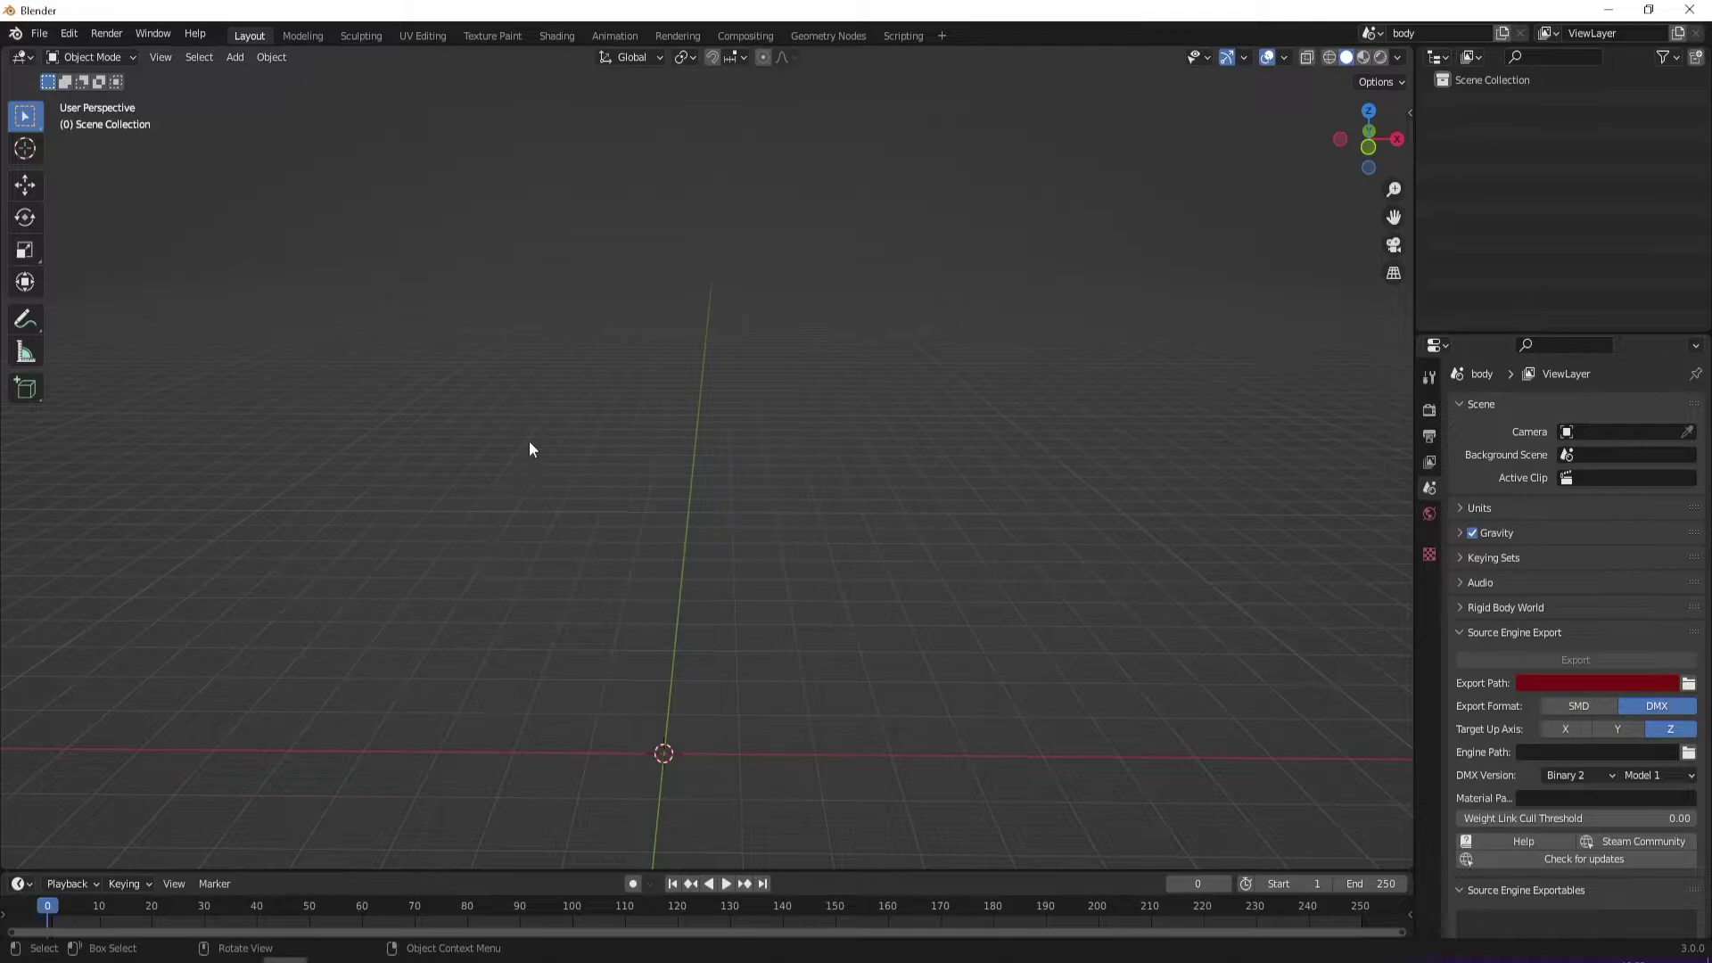
middle_drag(660, 496, 688, 314)
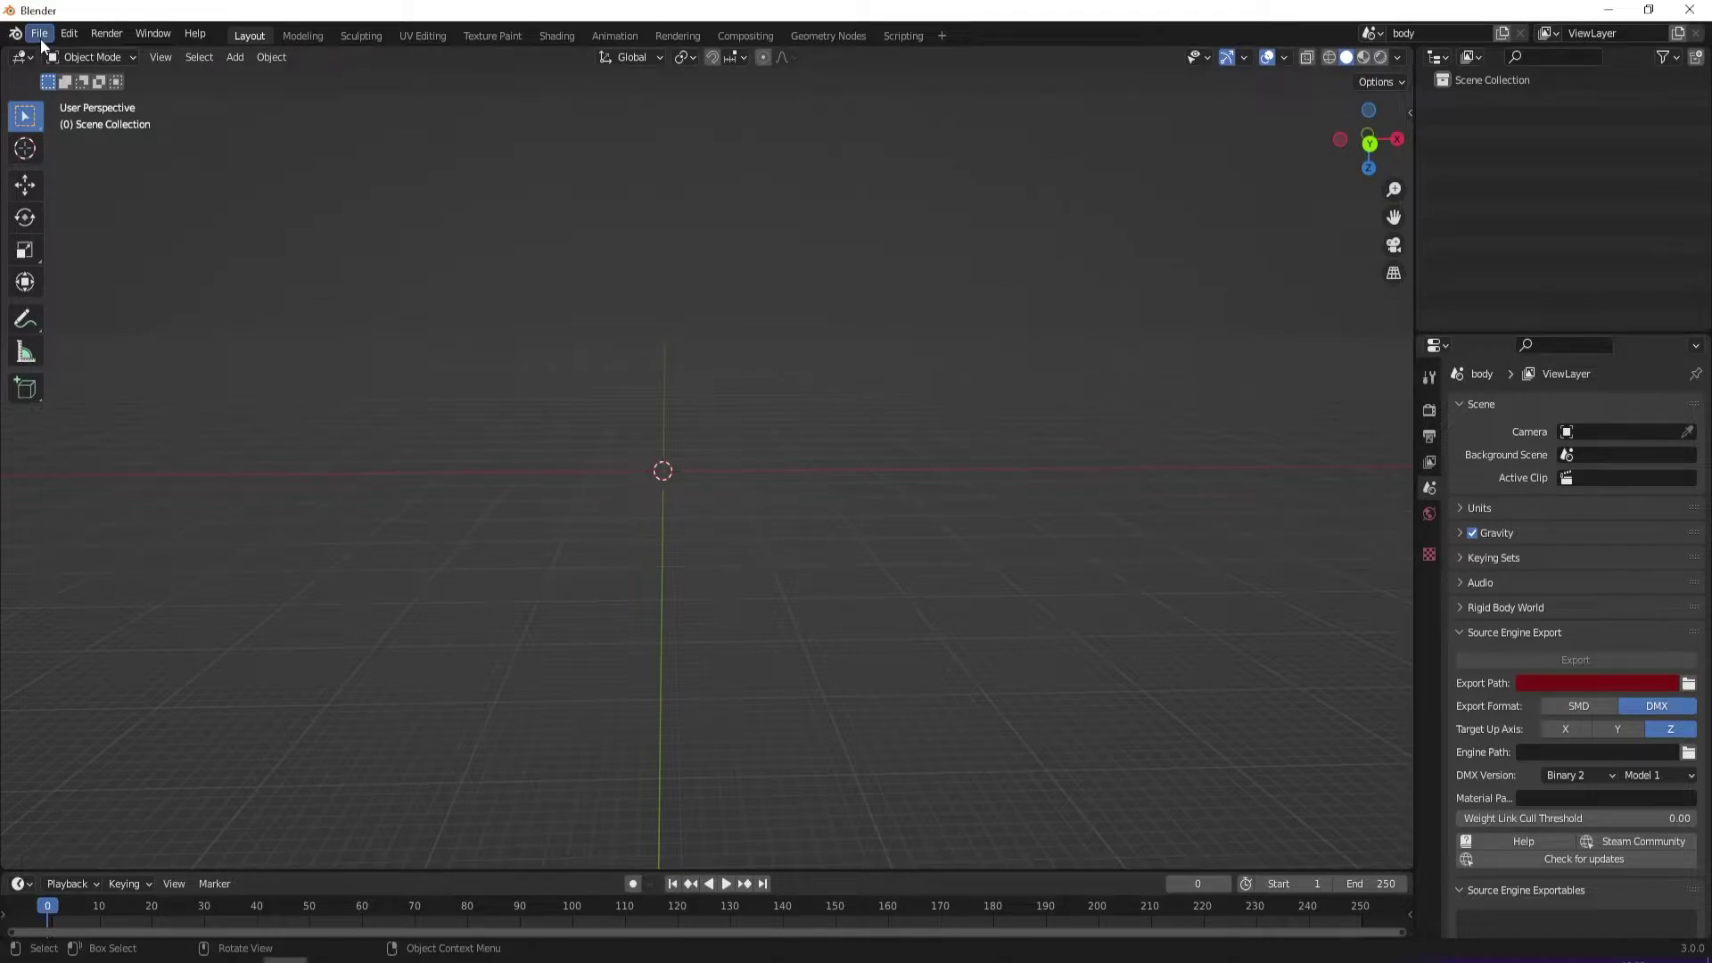
Find File > Import > Source Engine (.smd, .vta, .dmx, .qc) and open its browser
click(40, 40)
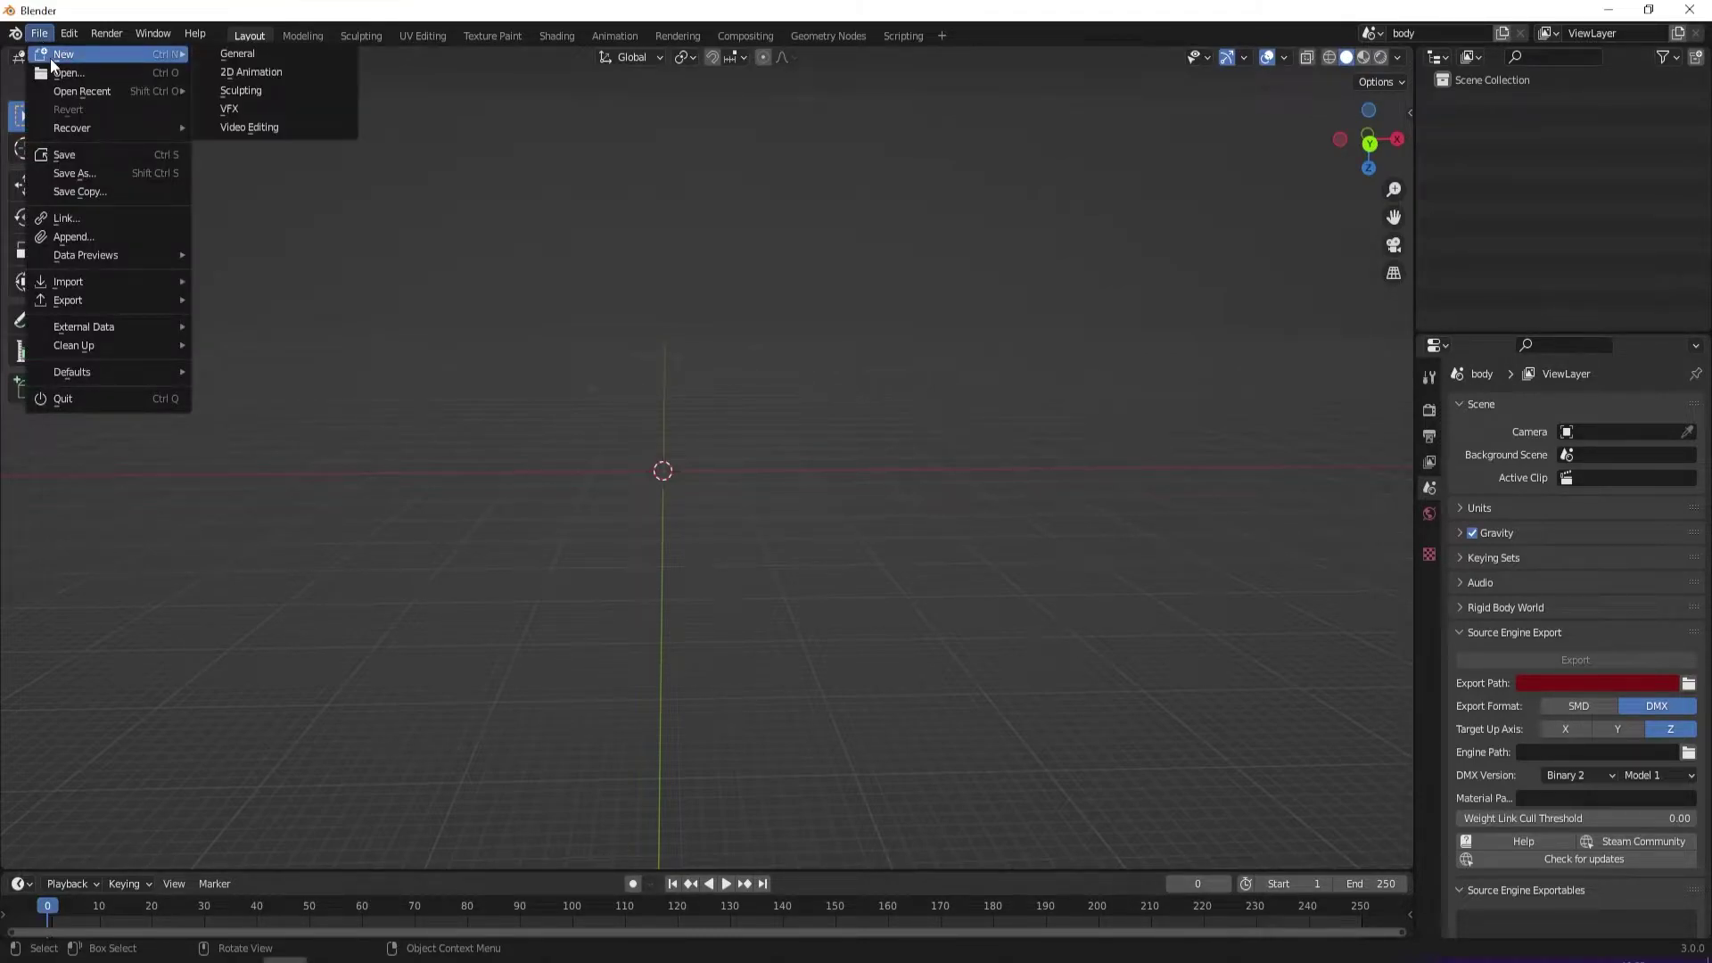
mouse_move(111, 279)
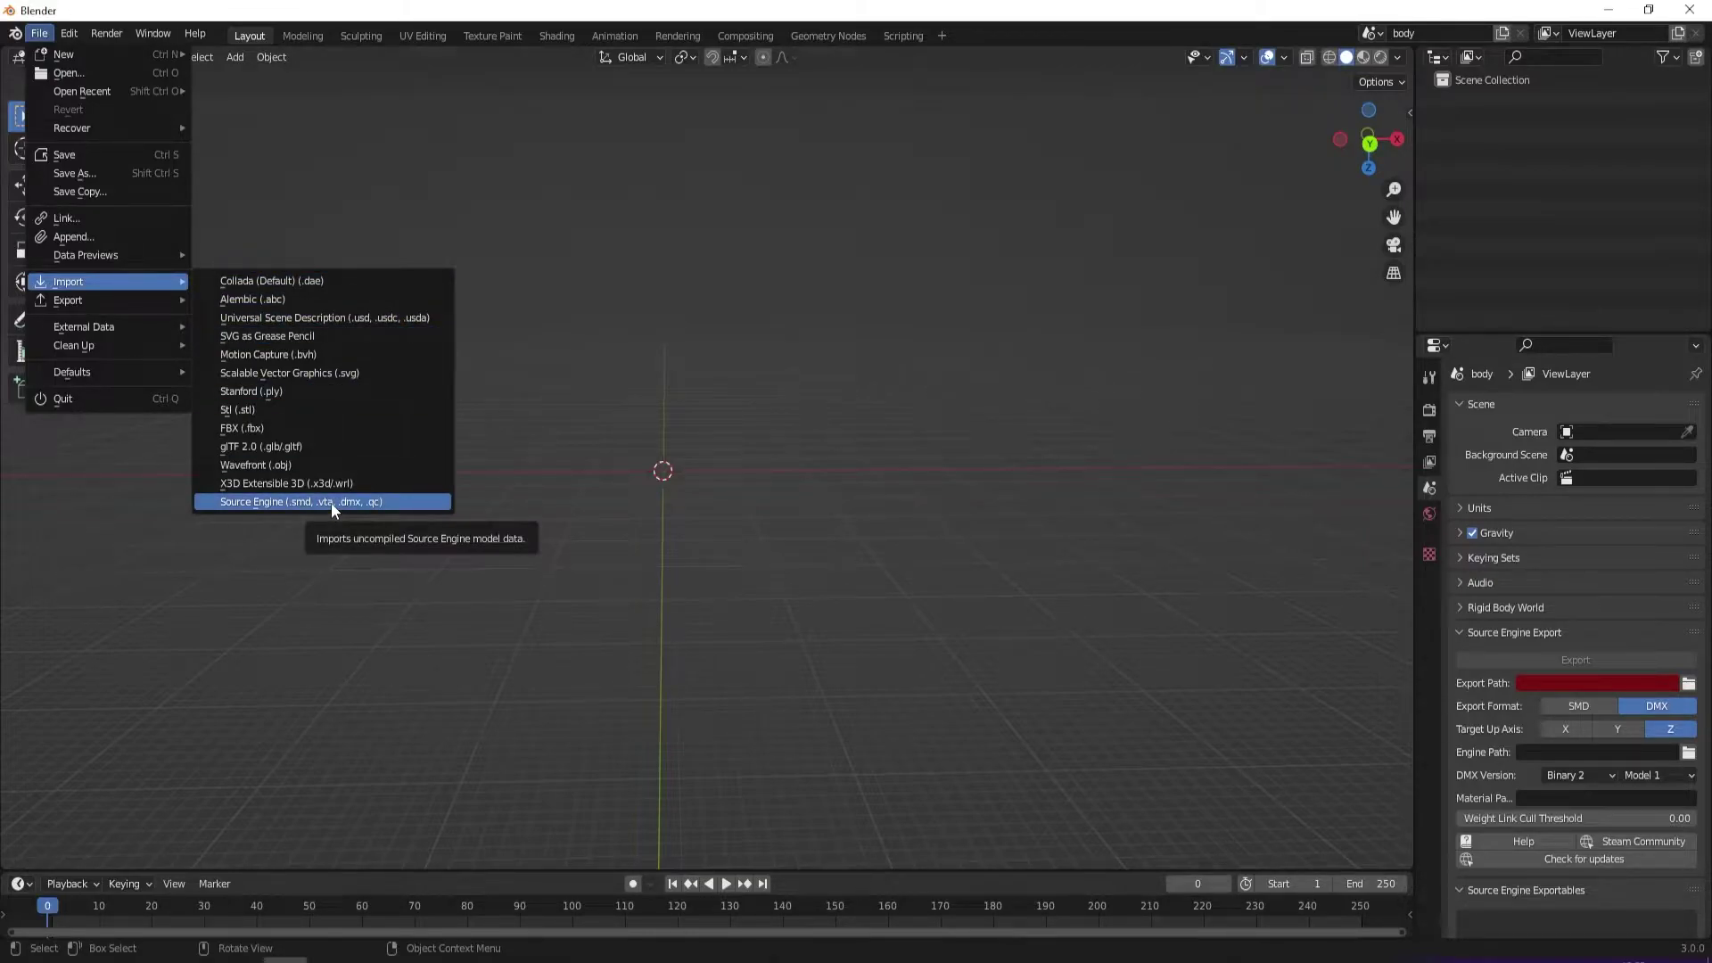
click(121, 32)
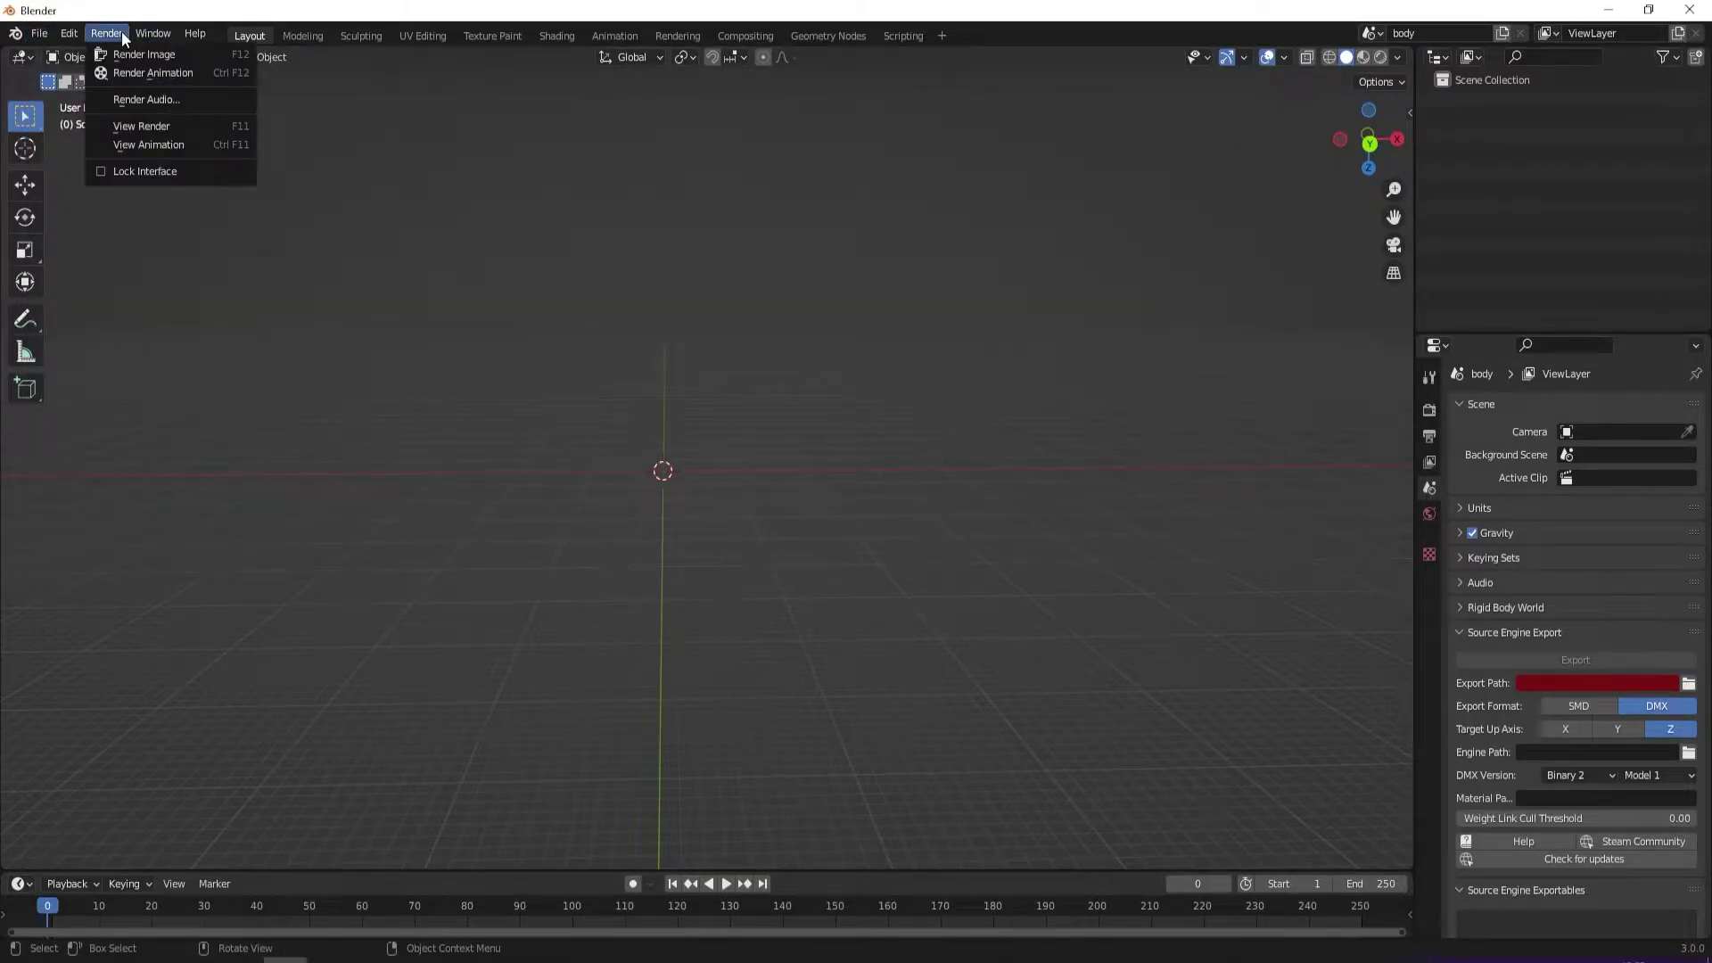
mouse_move(162, 39)
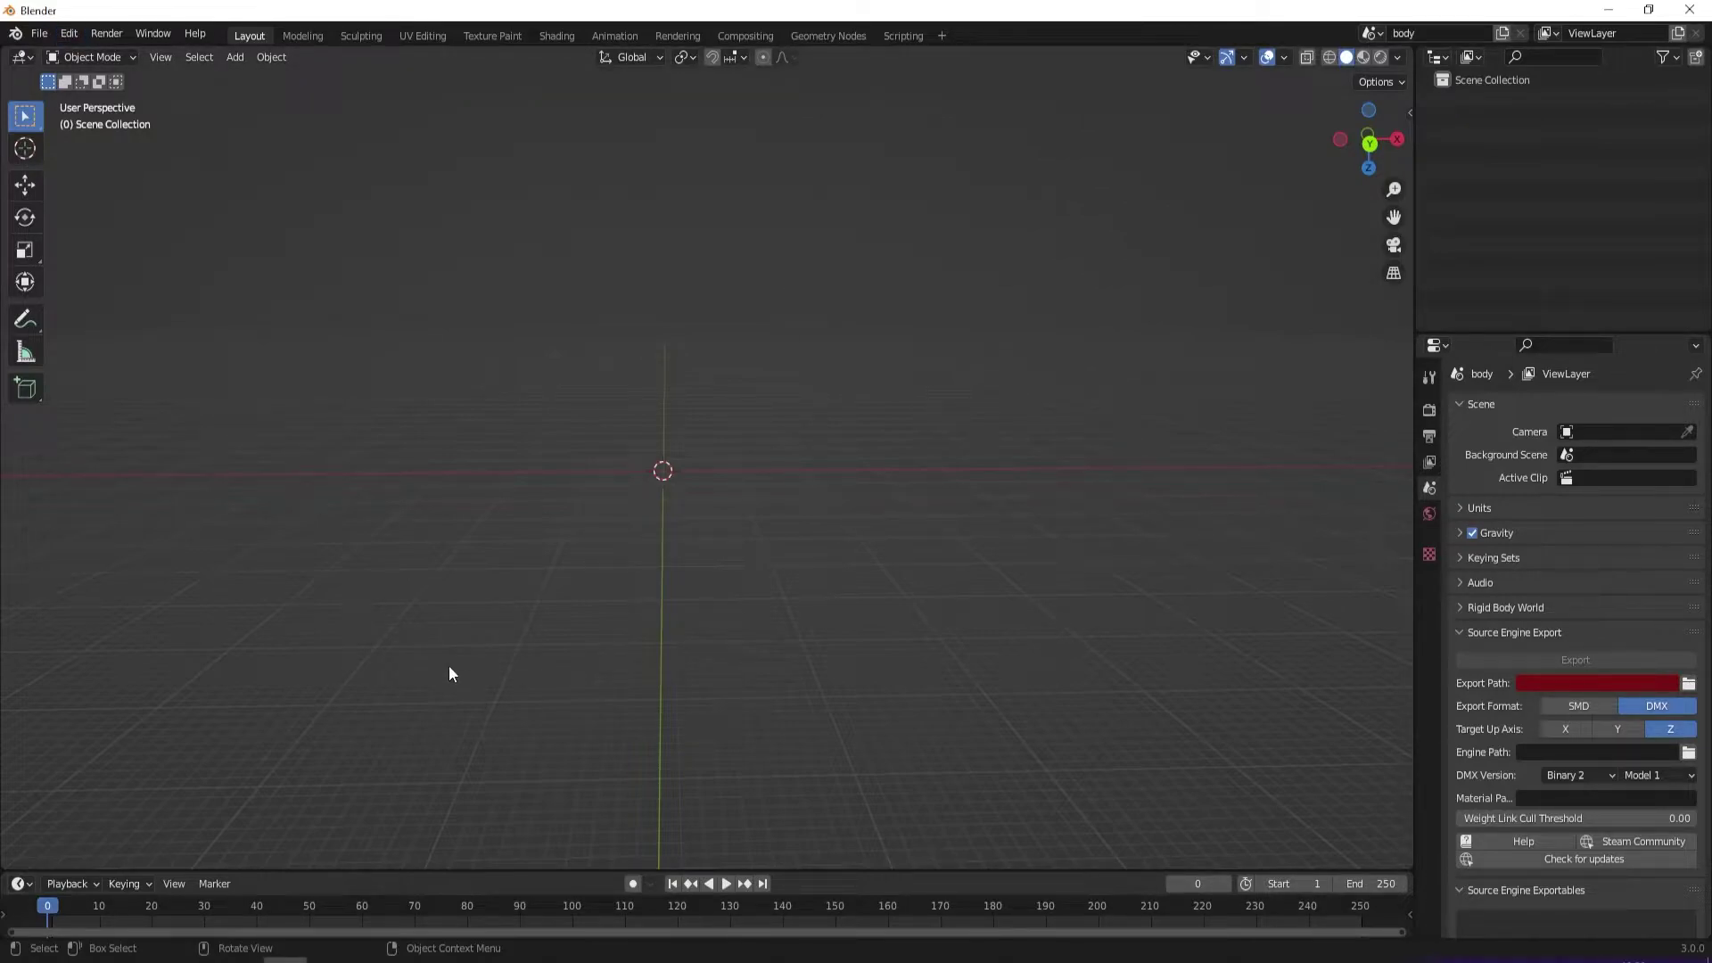
mouse_move(660, 393)
middle_down()
mouse_move(683, 362)
mouse_move(685, 386)
middle_up()
click(46, 30)
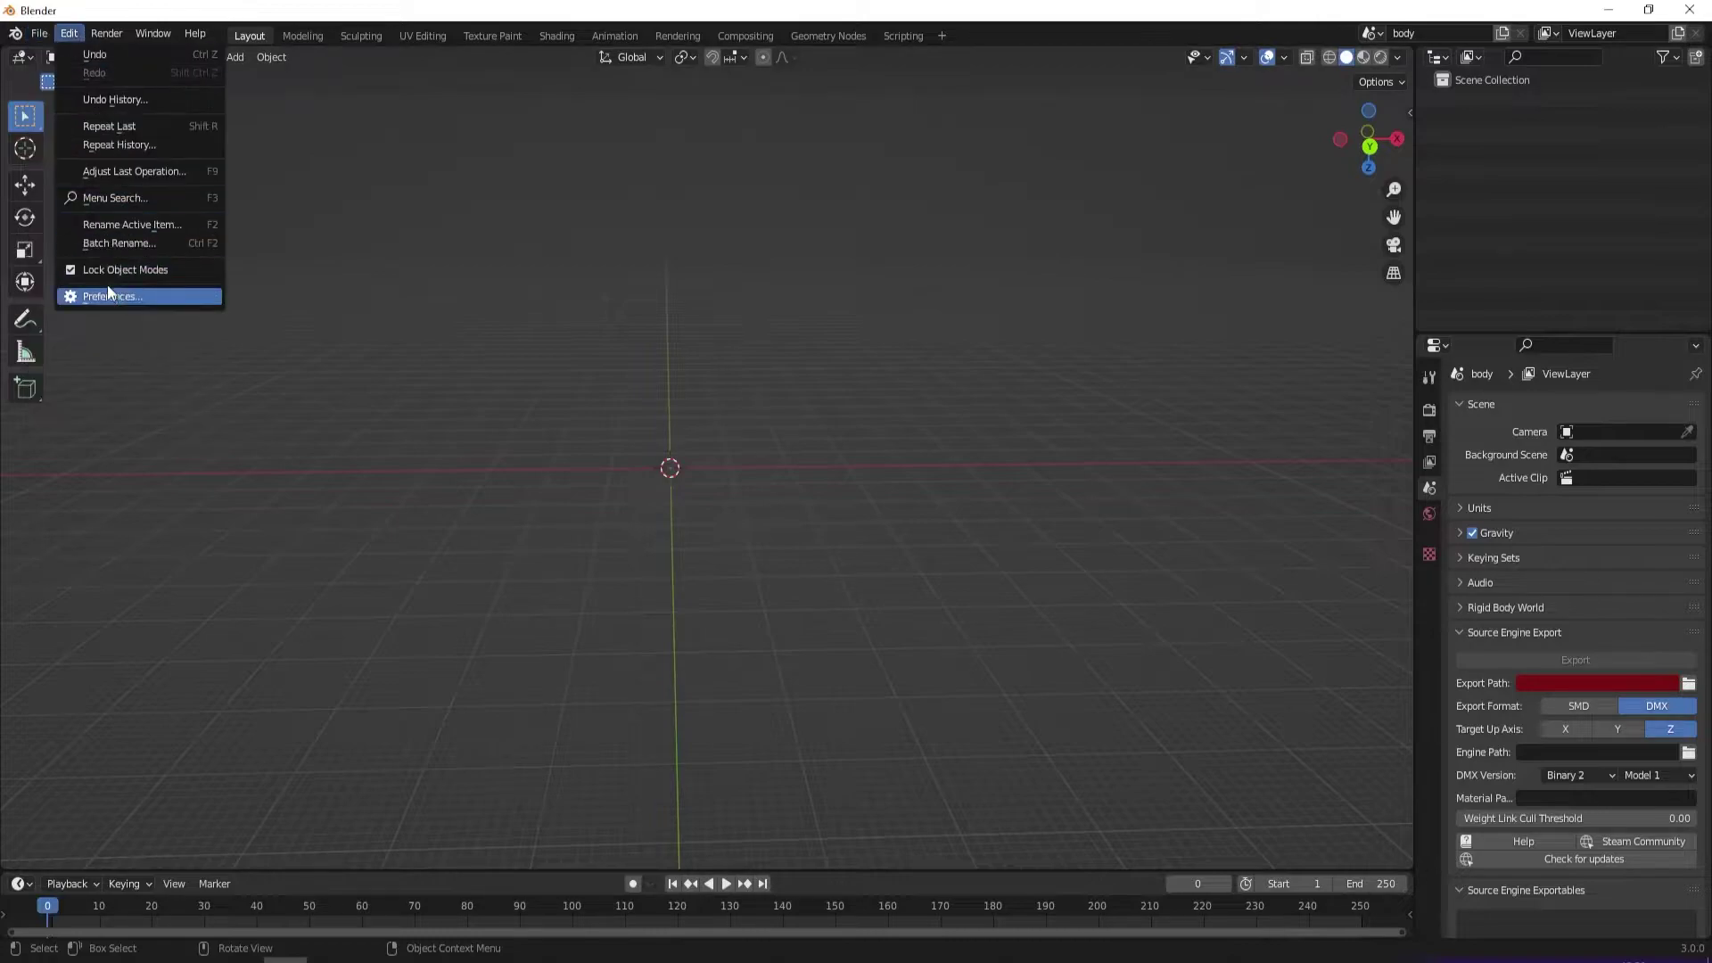
click(96, 295)
click(39, 33)
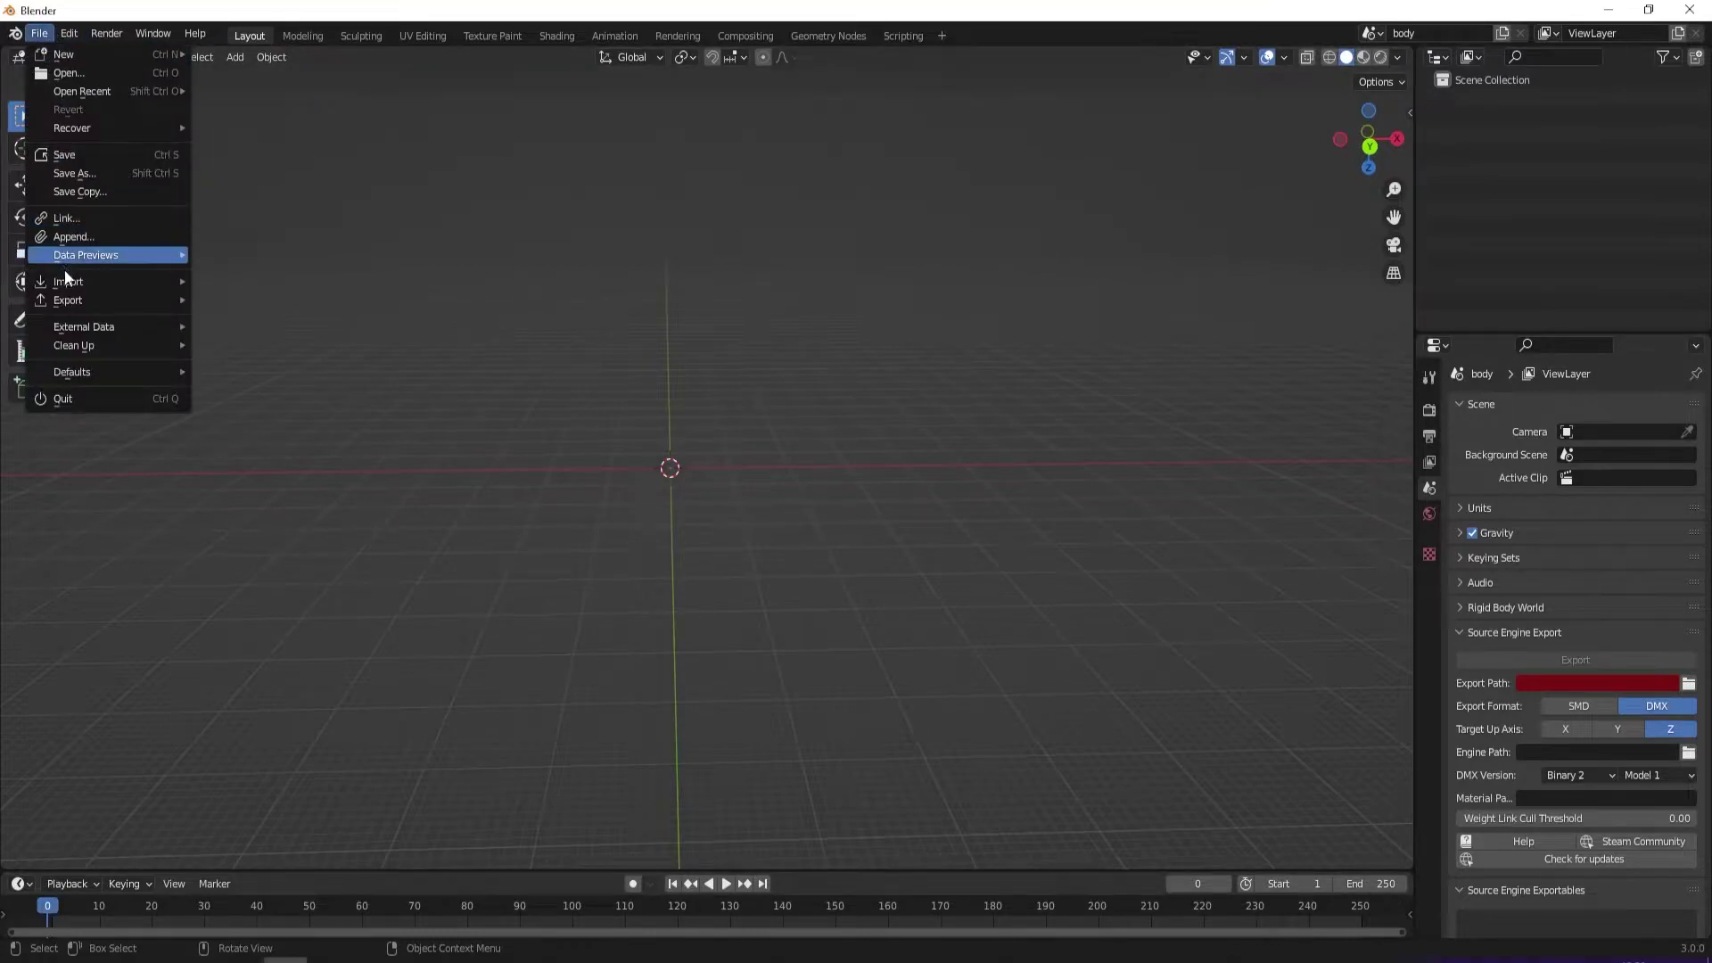
mouse_move(81, 281)
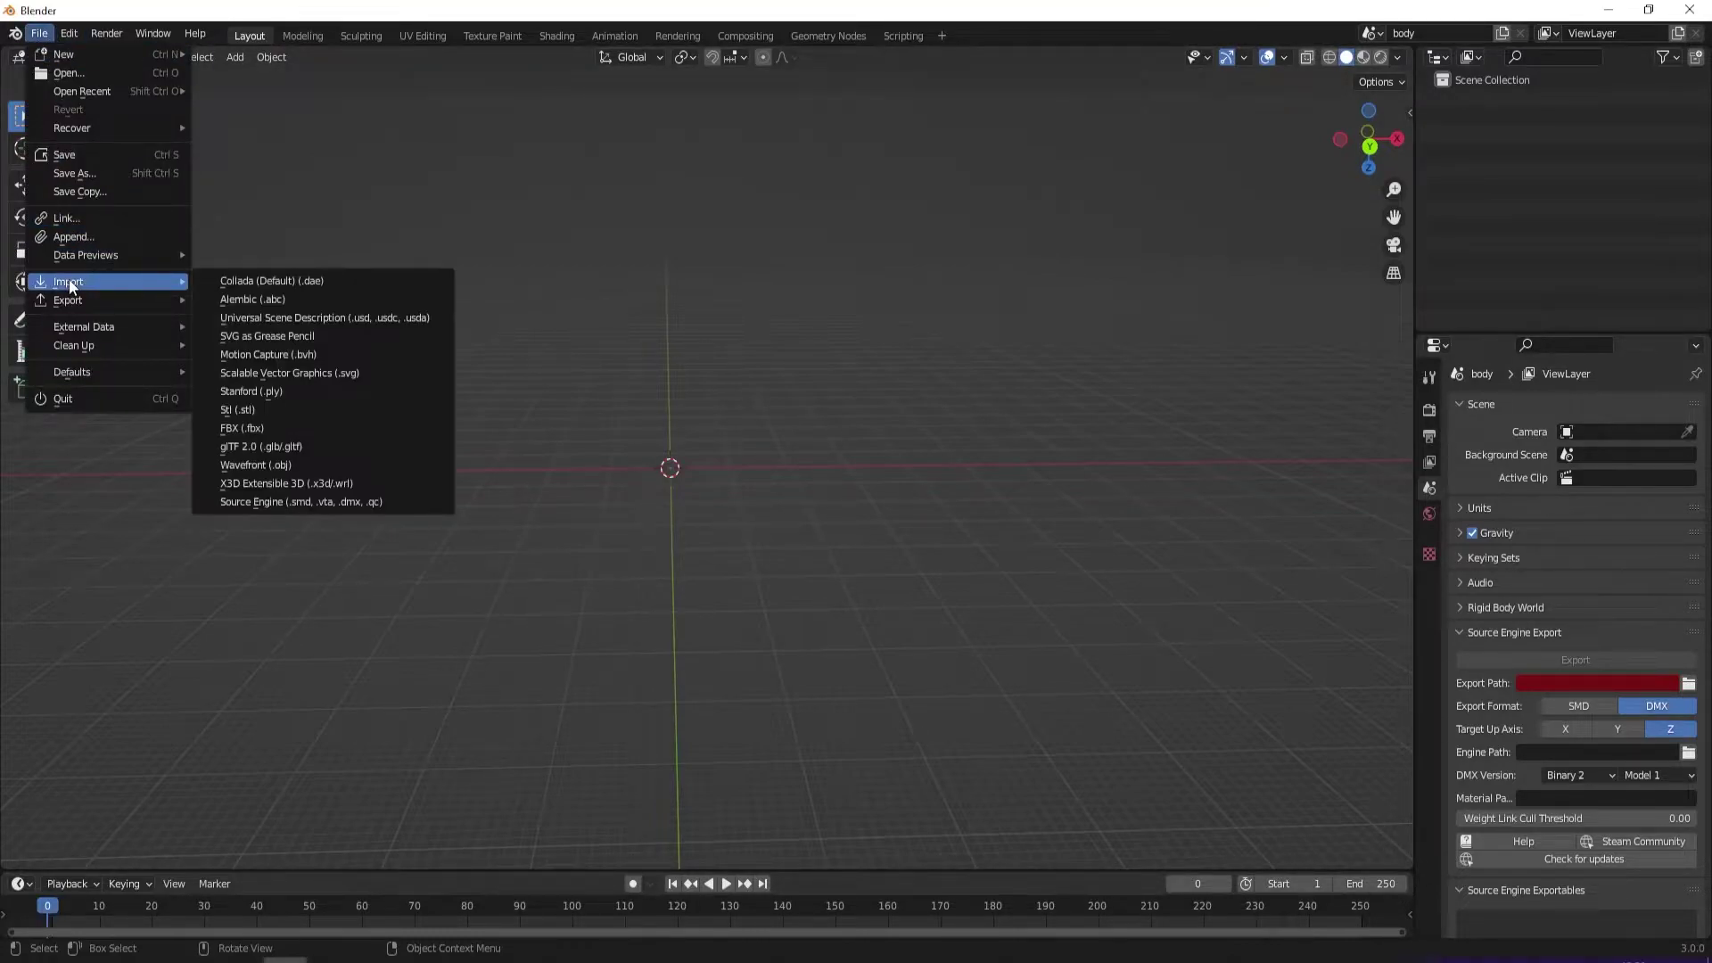
click(326, 505)
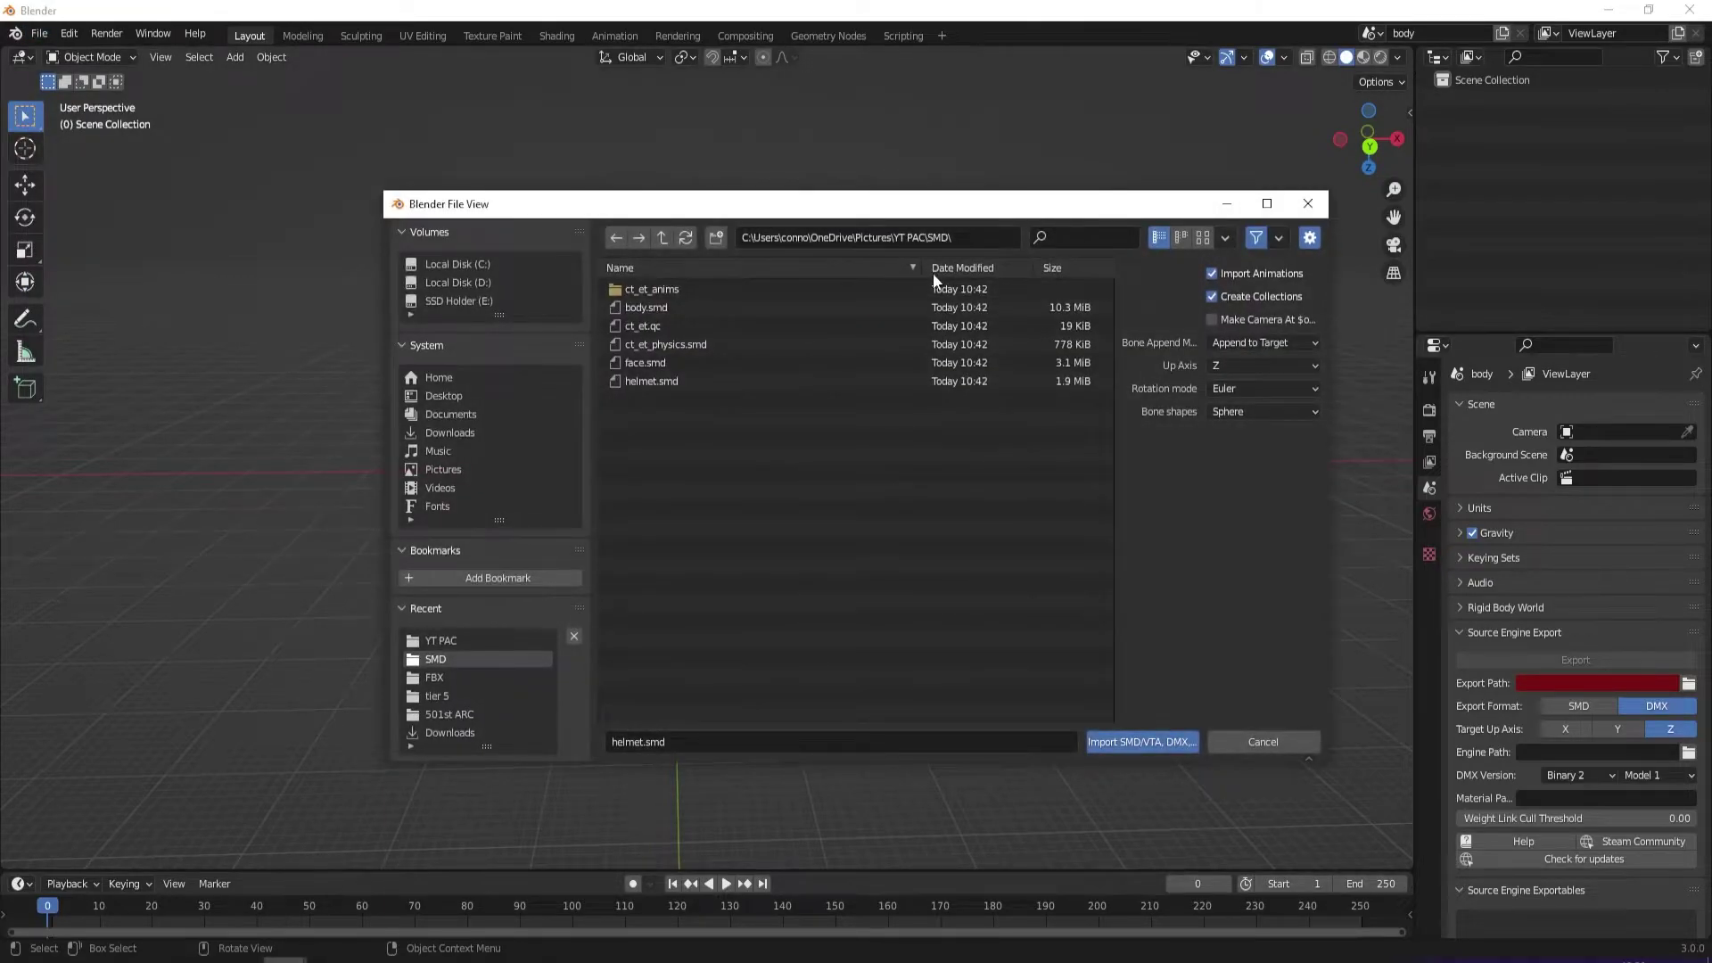
Import body.smd, face.smd and helmet.smd together from the SMD folder
click(764, 310)
ctrl+click(737, 362)
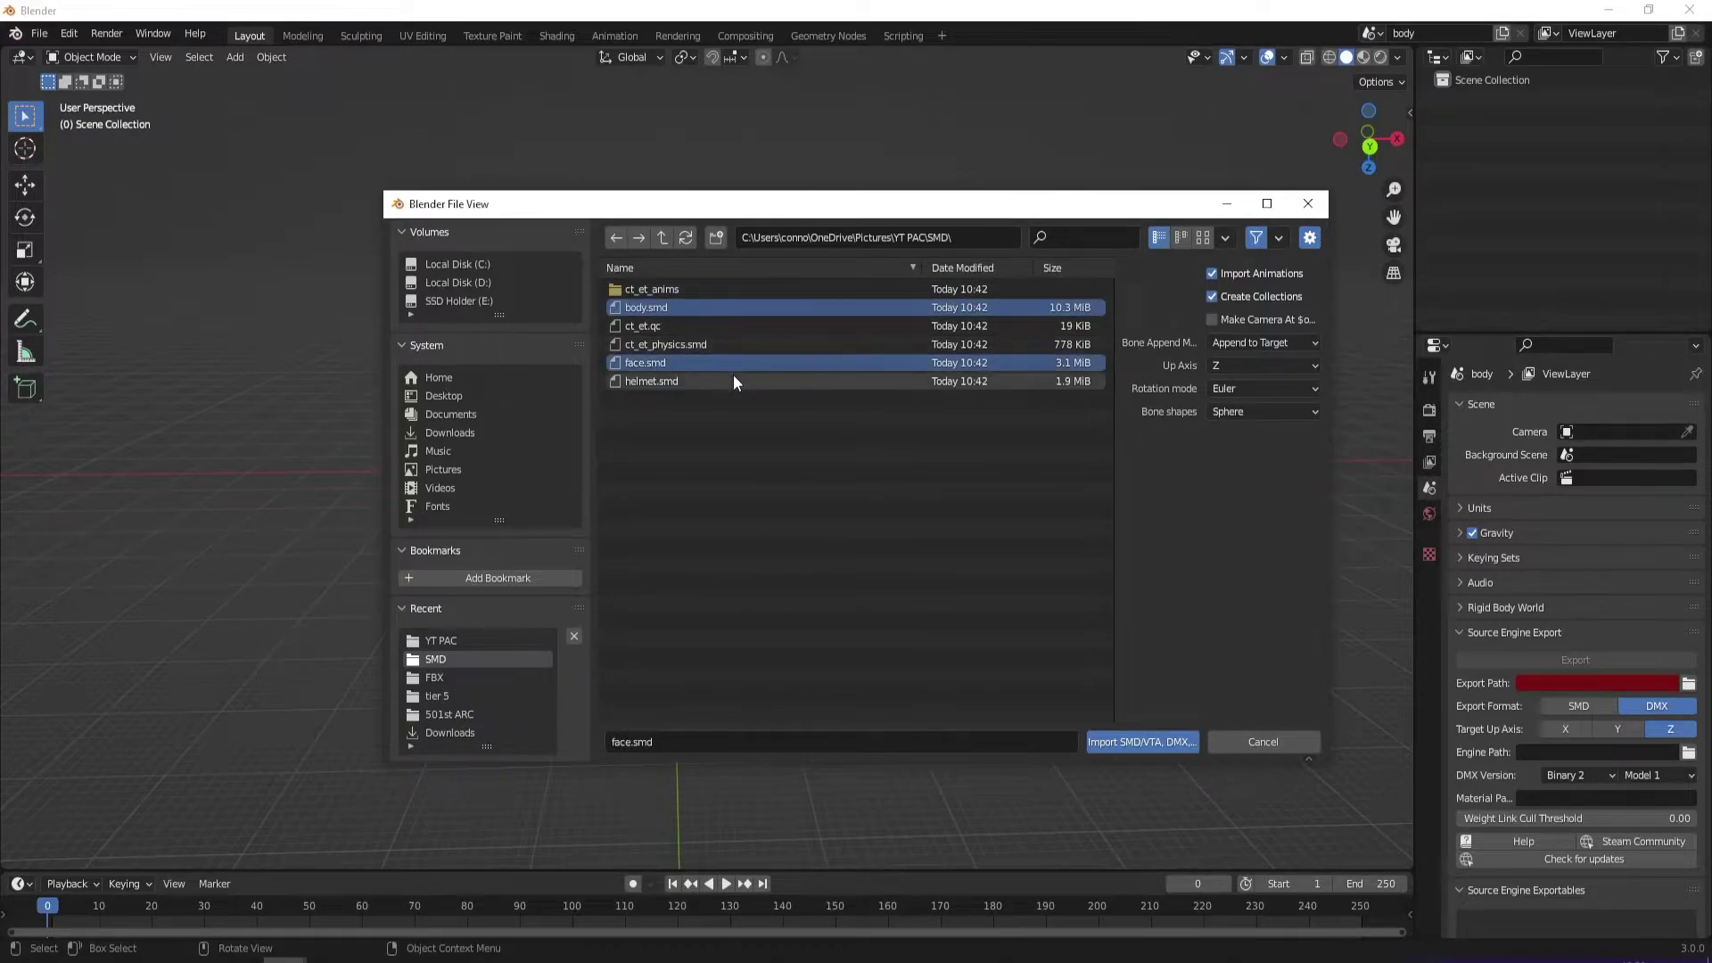
ctrl+click(733, 378)
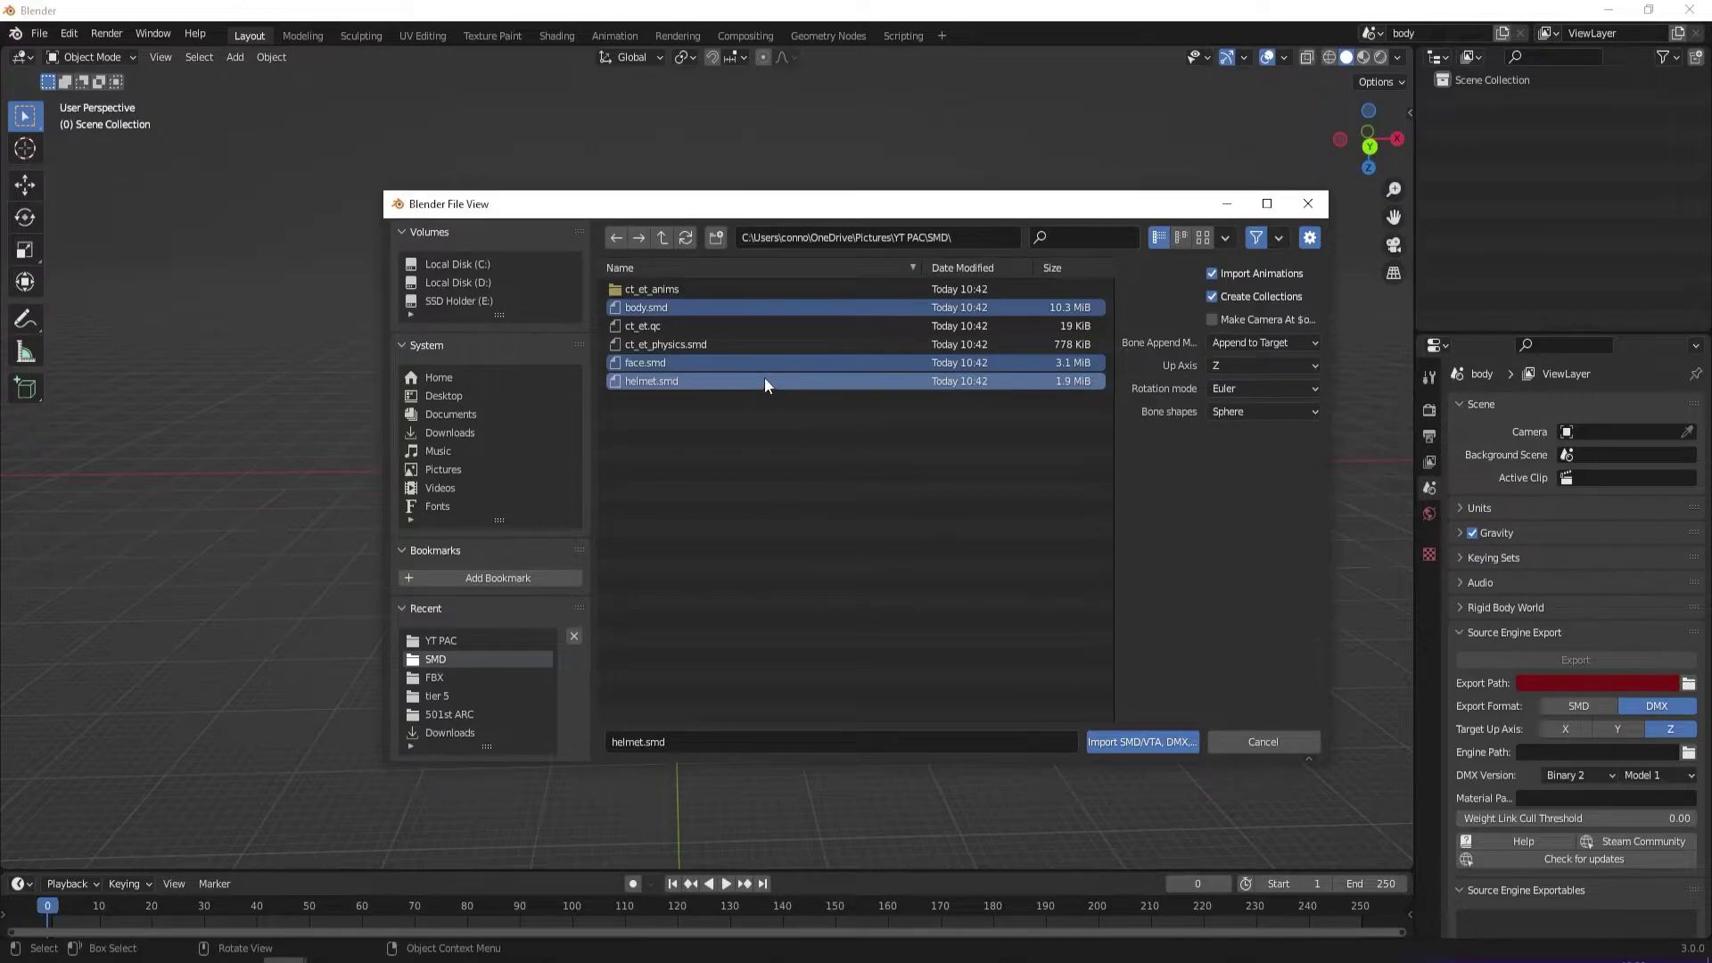
click(1161, 746)
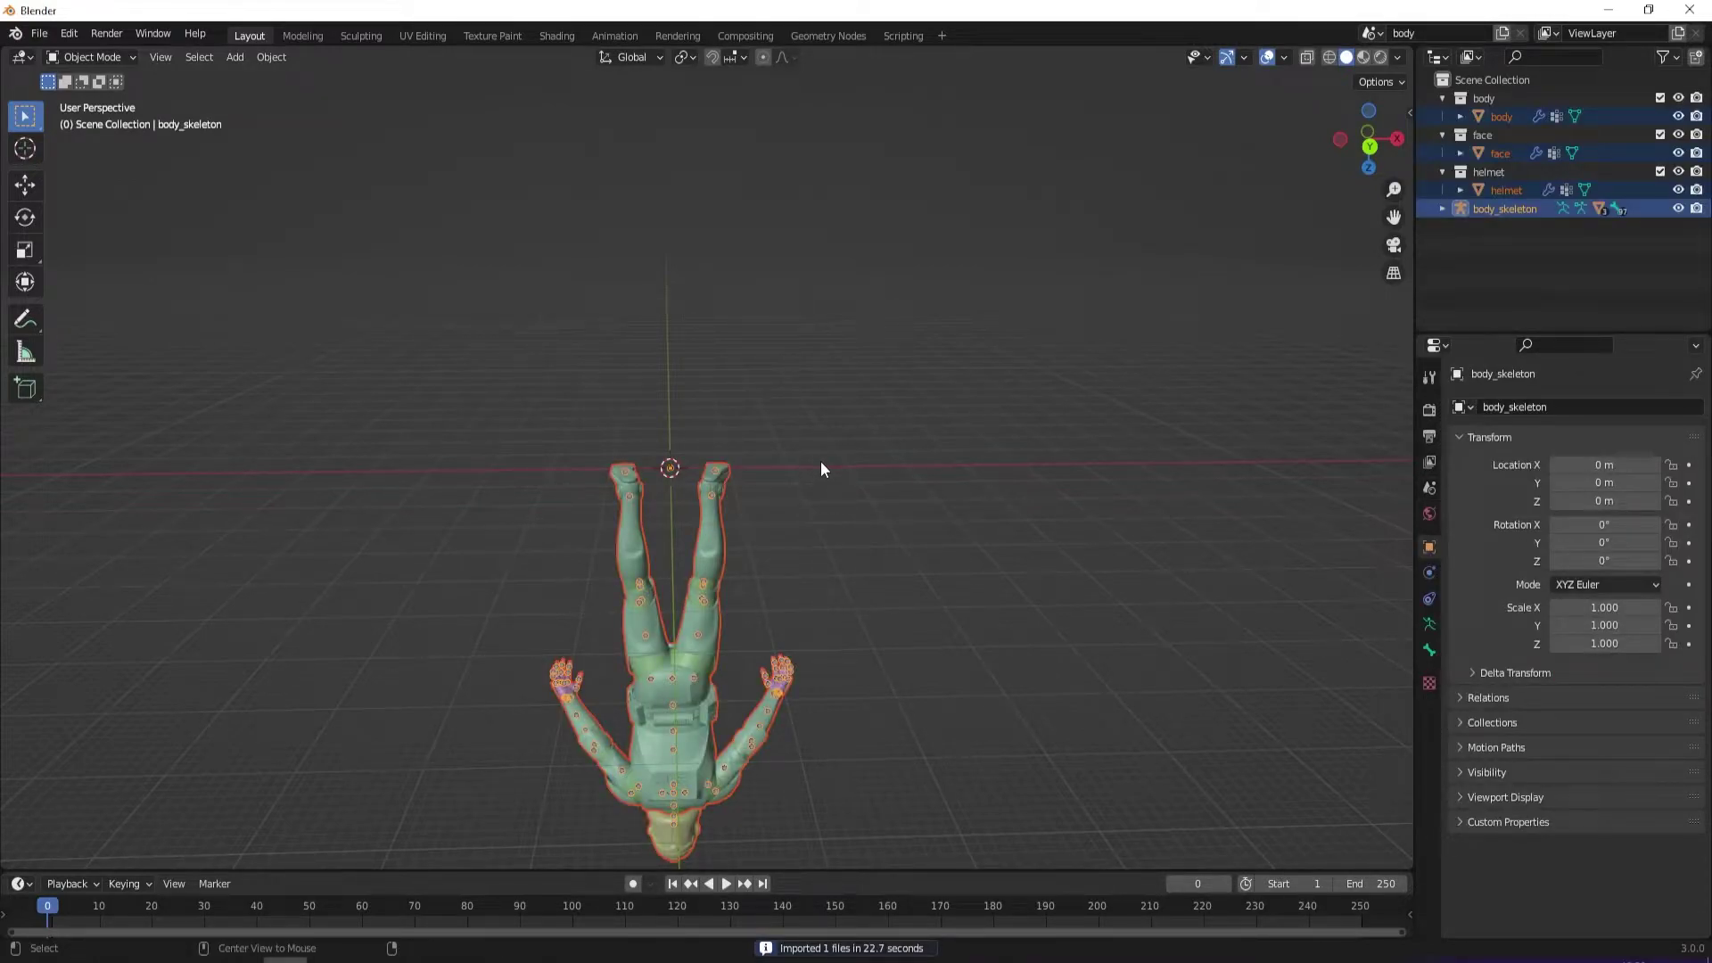
Delete the body_skeleton armature in the Outliner and orbit to check the trooper
middle_drag(821, 468, 981, 282)
click(890, 291)
right_click(1511, 207)
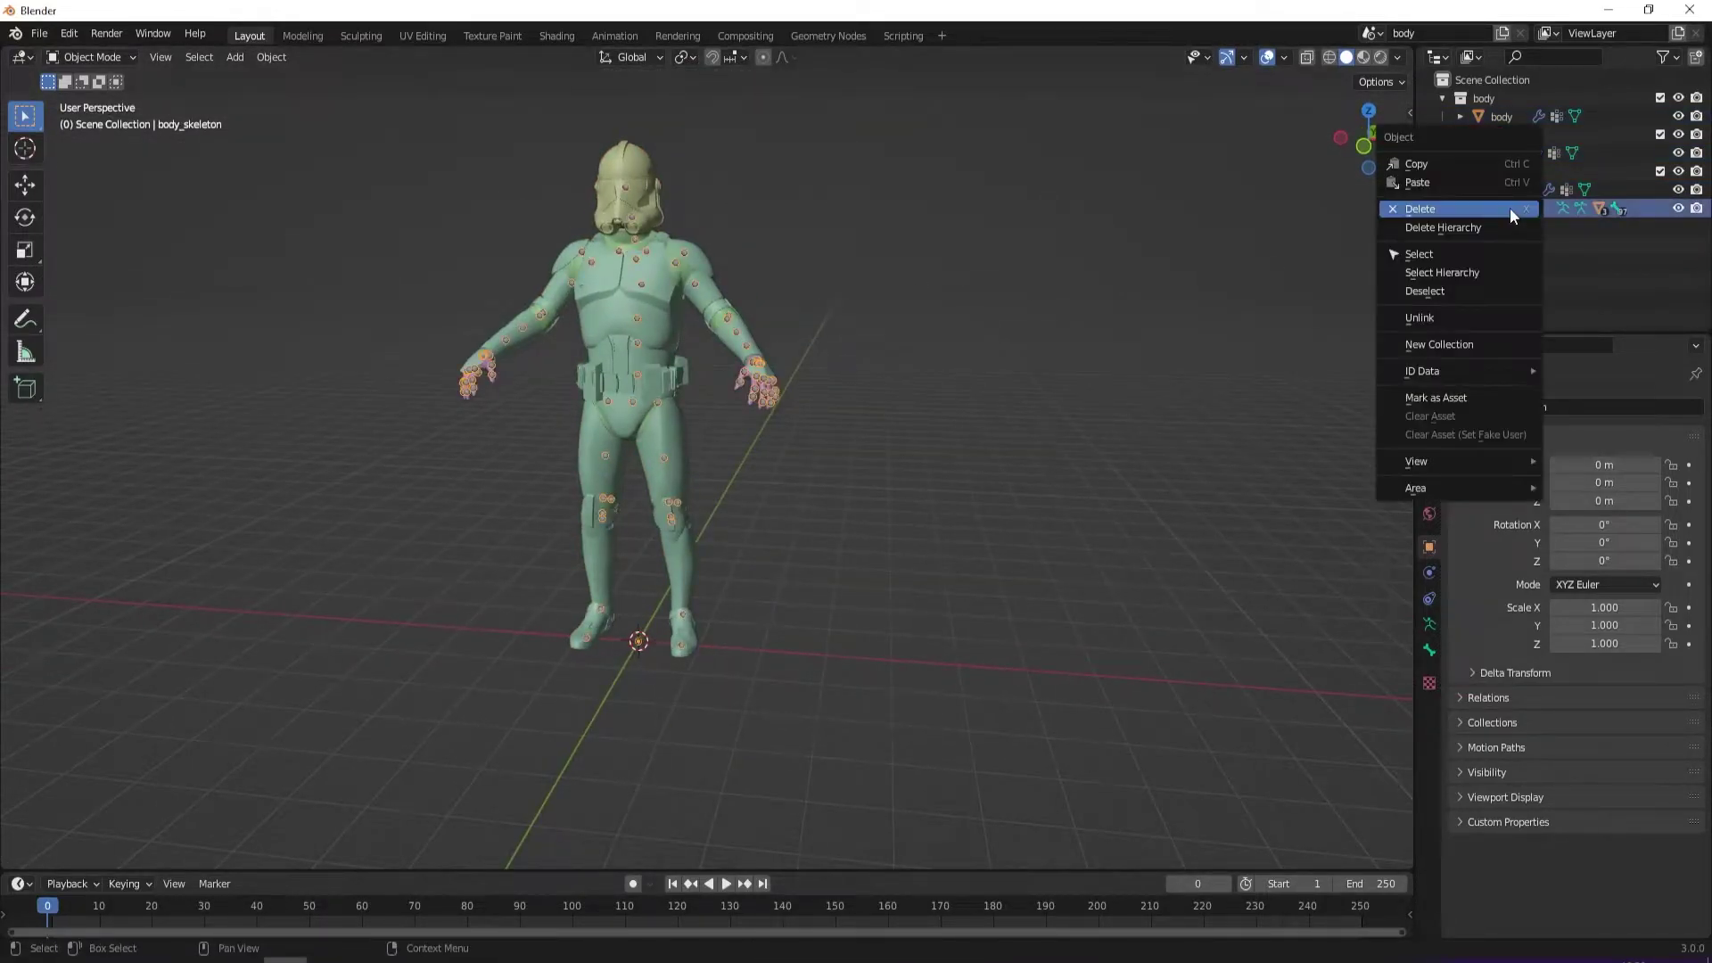
click(1515, 210)
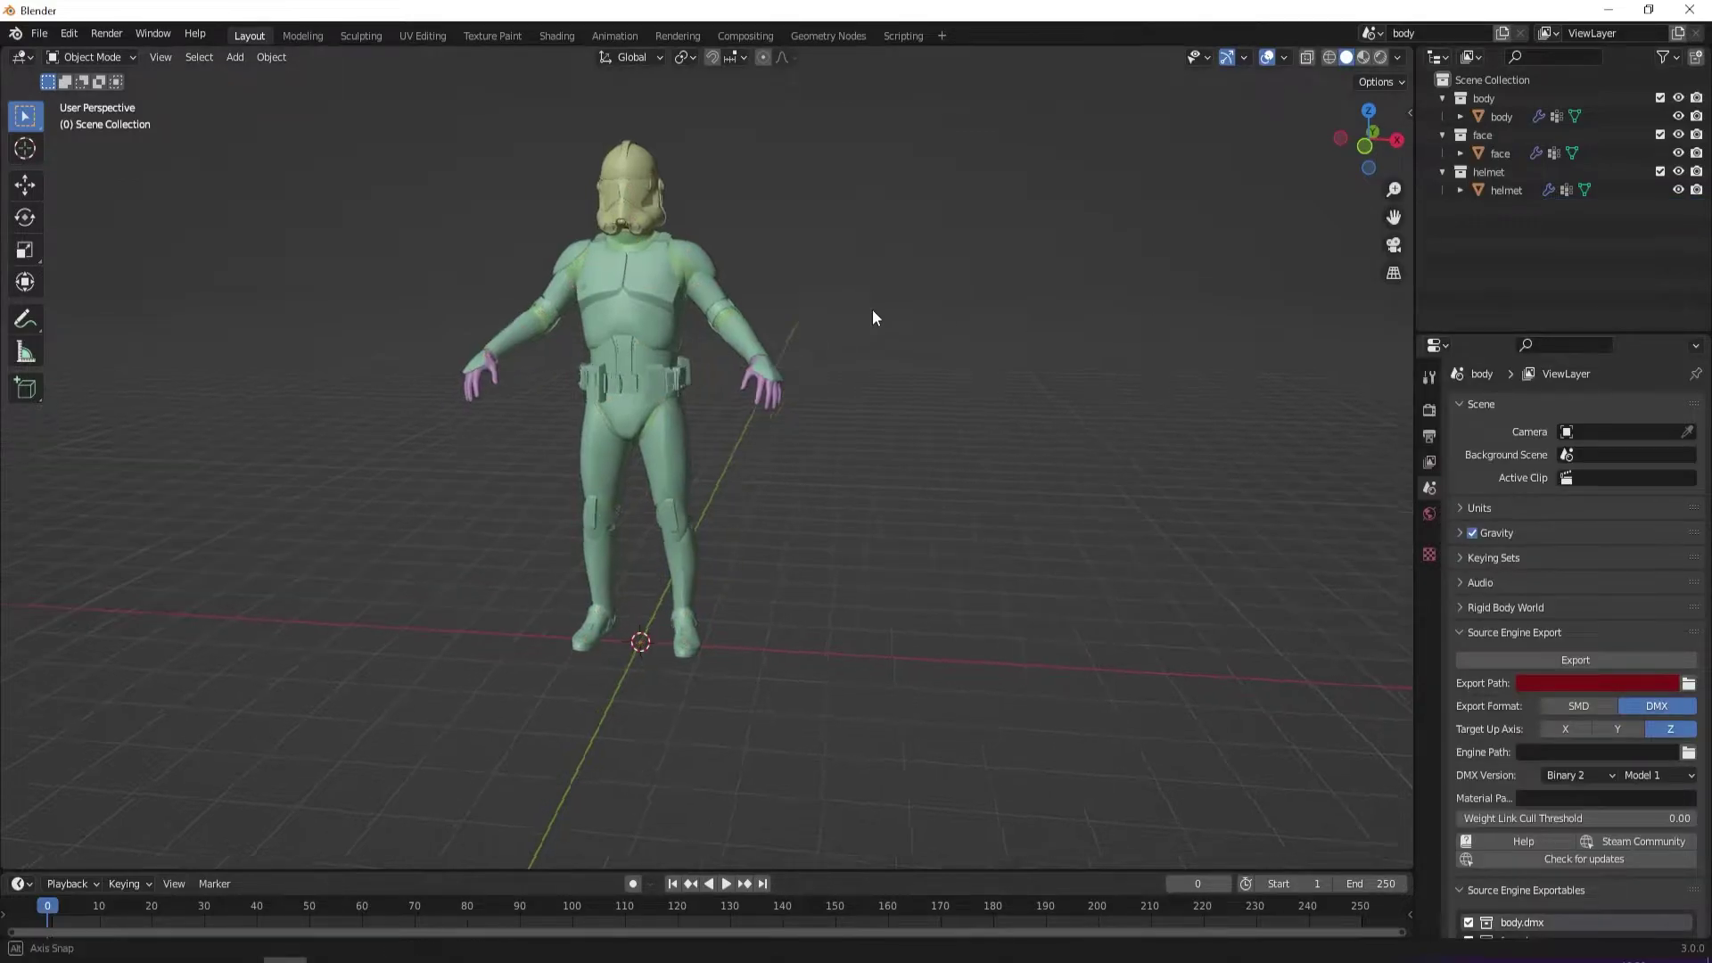
mouse_move(872, 311)
middle_down()
mouse_move(909, 308)
mouse_move(867, 298)
mouse_move(833, 324)
mouse_move(484, 317)
mouse_move(982, 294)
mouse_move(854, 314)
mouse_move(382, 312)
mouse_move(923, 294)
mouse_move(308, 339)
mouse_move(901, 312)
middle_up()
click(1501, 119)
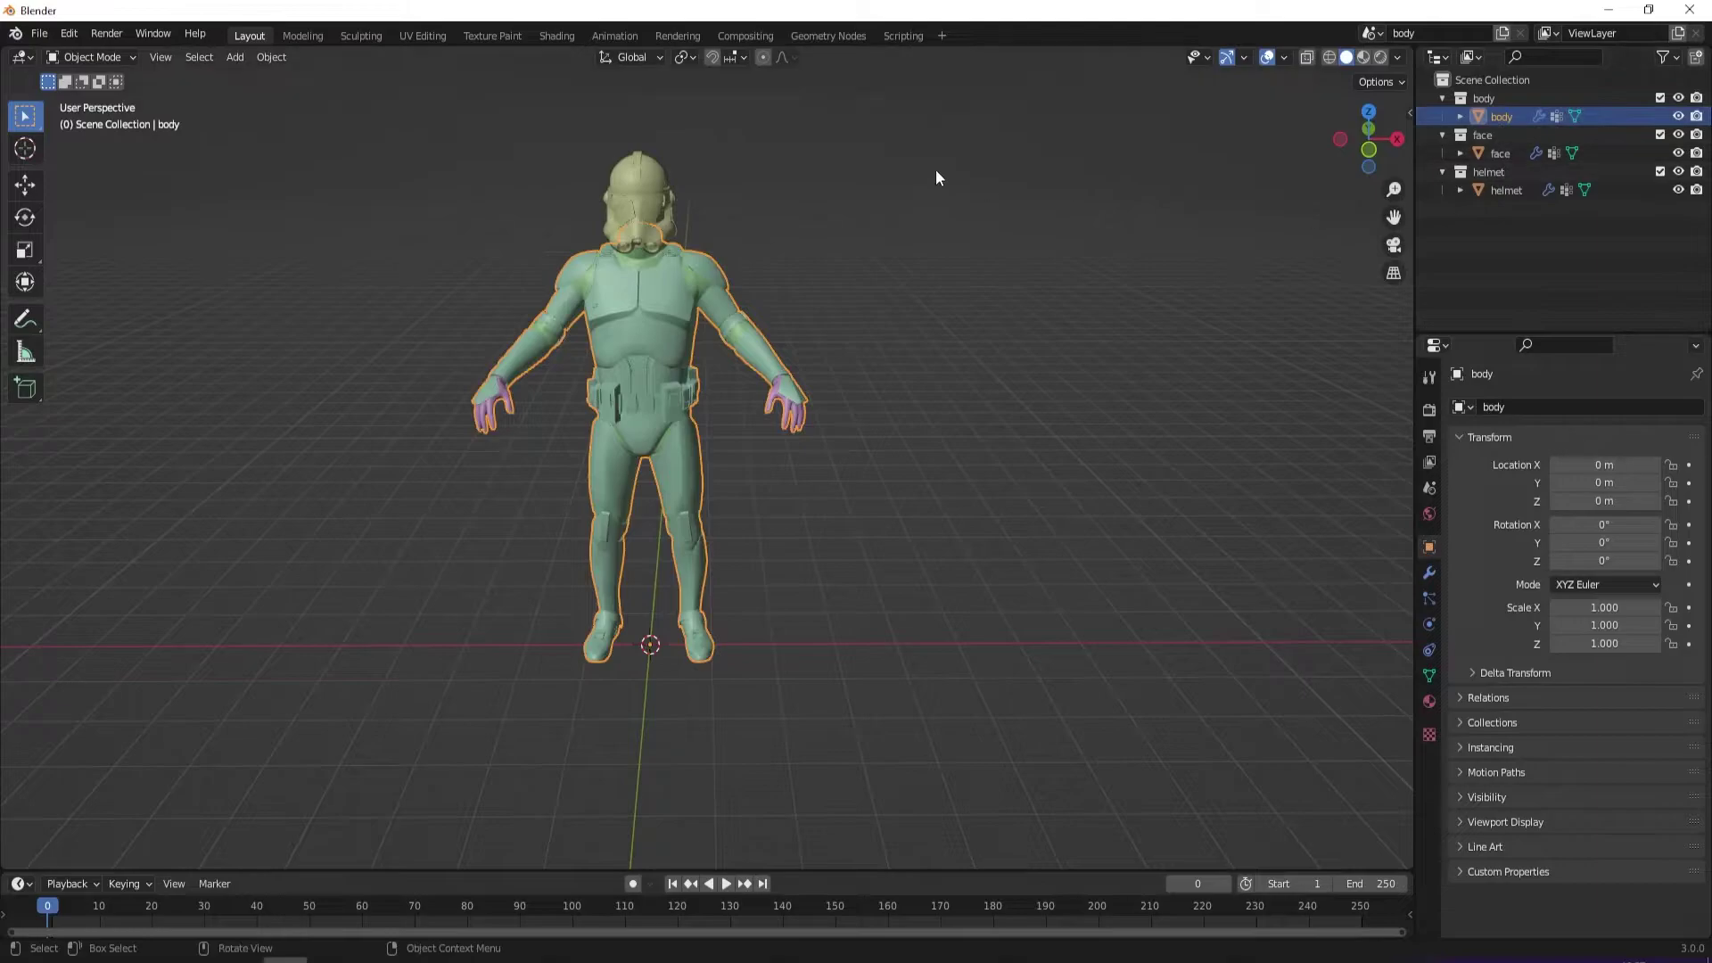
click(1499, 157)
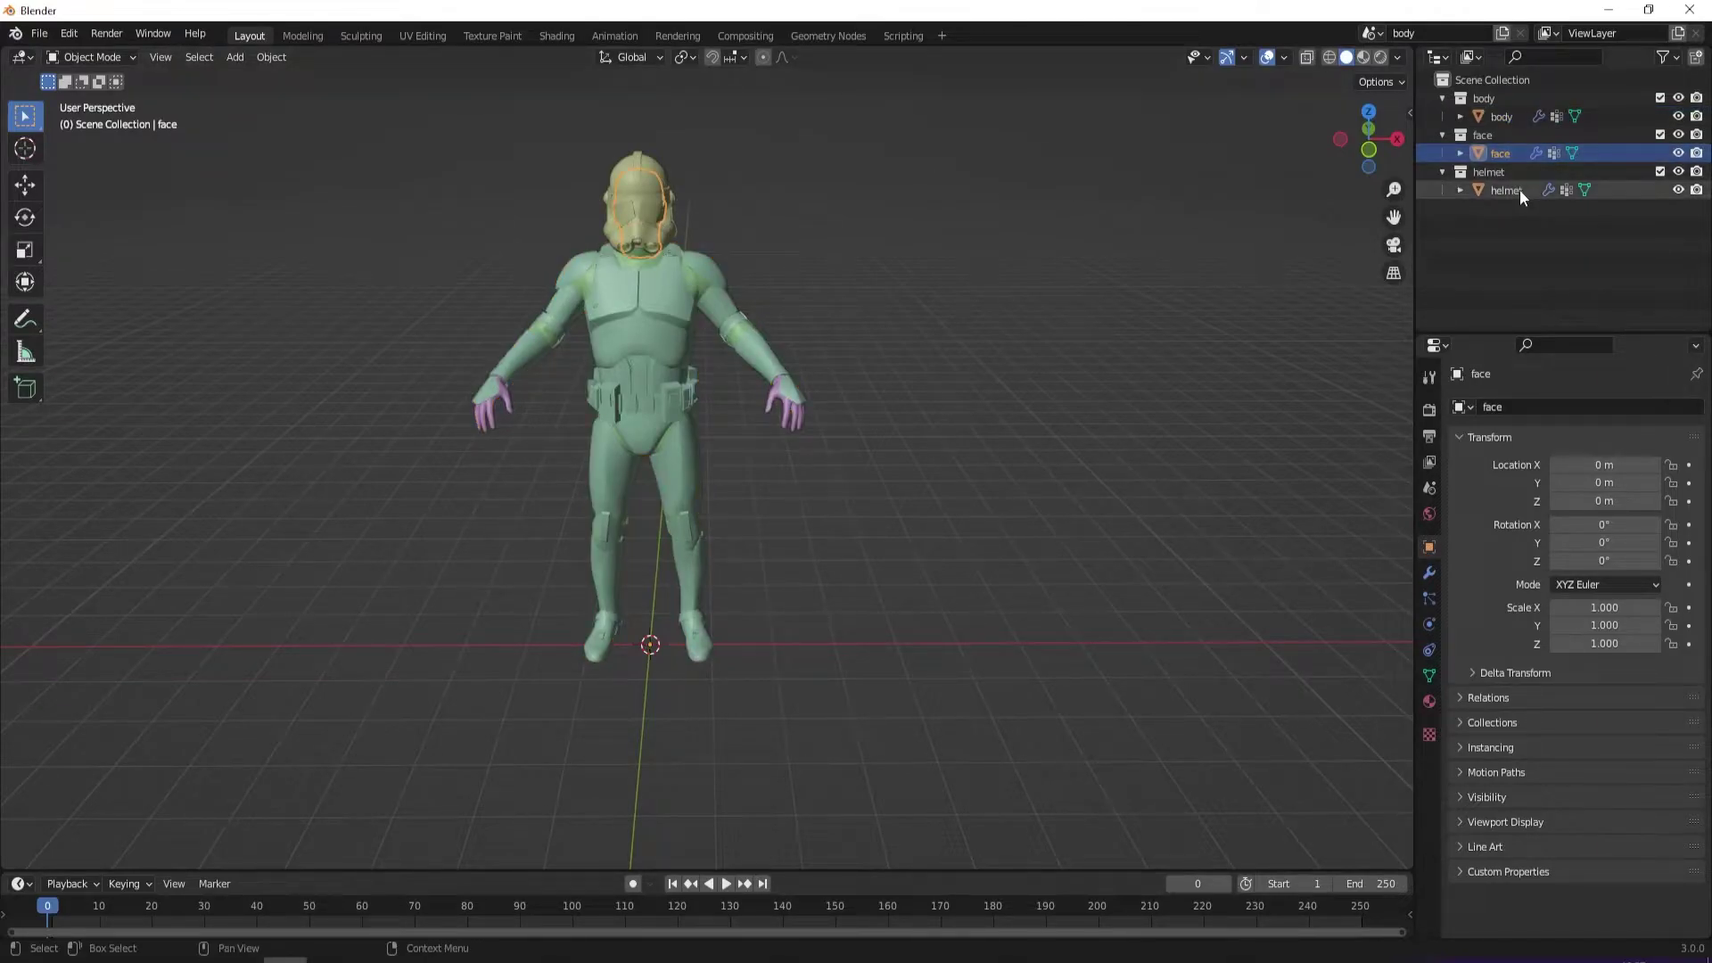
click(1516, 190)
click(1498, 154)
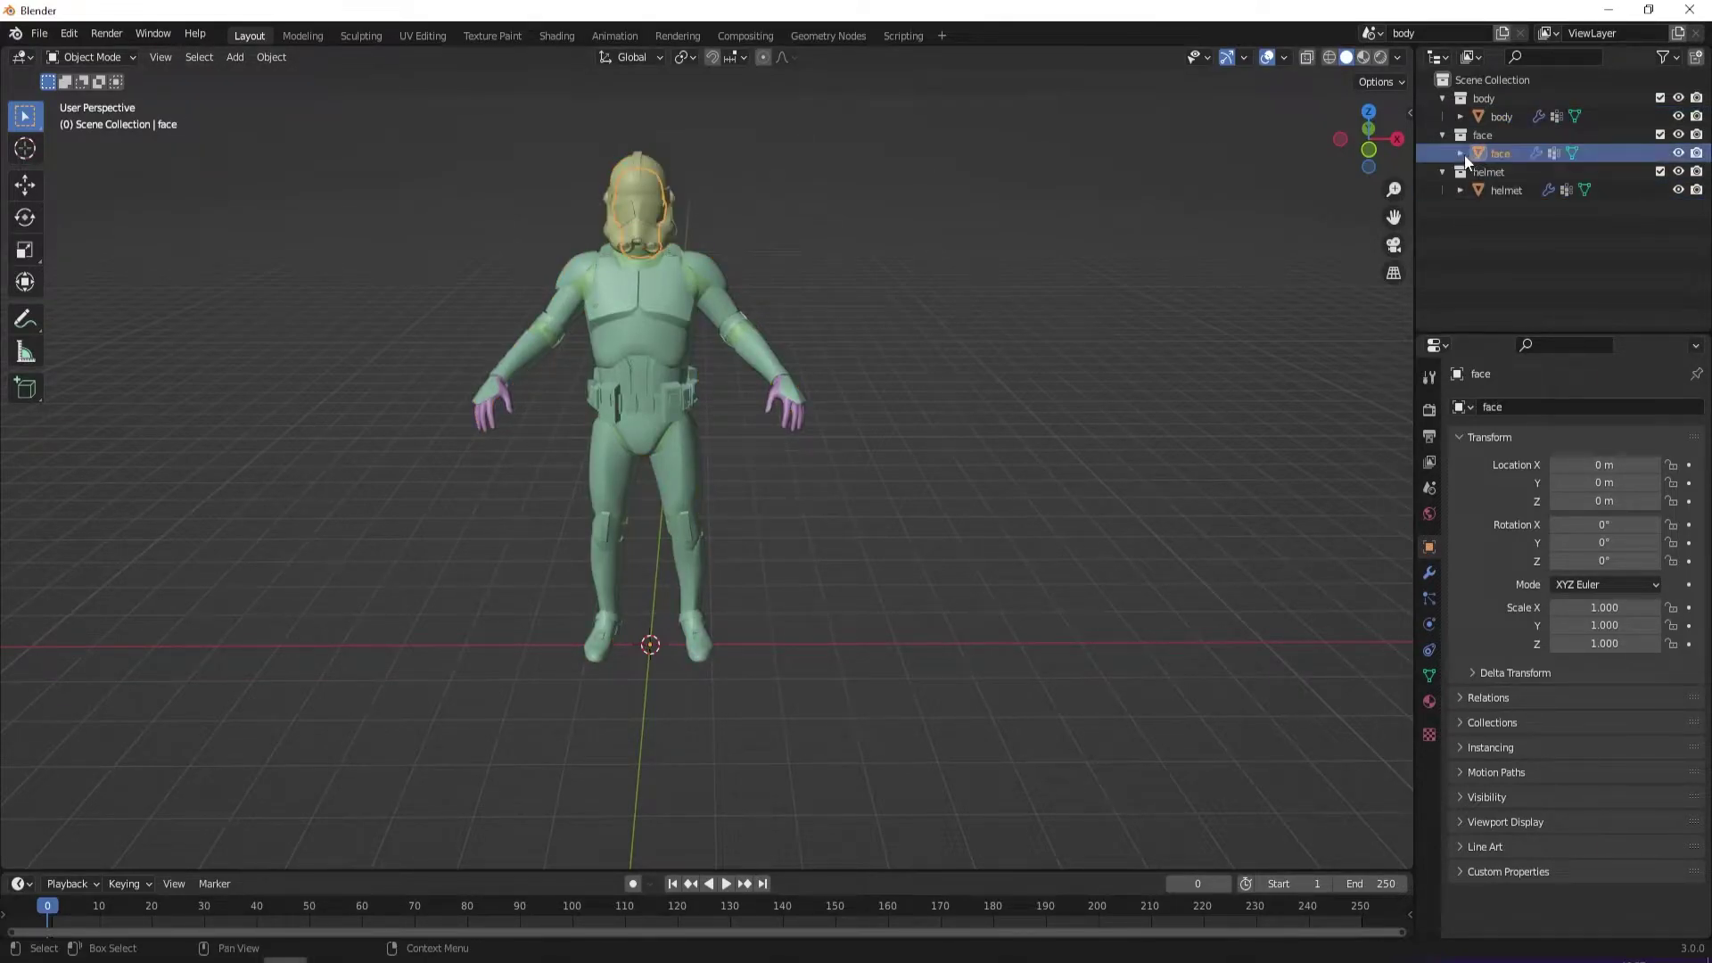
click(1461, 154)
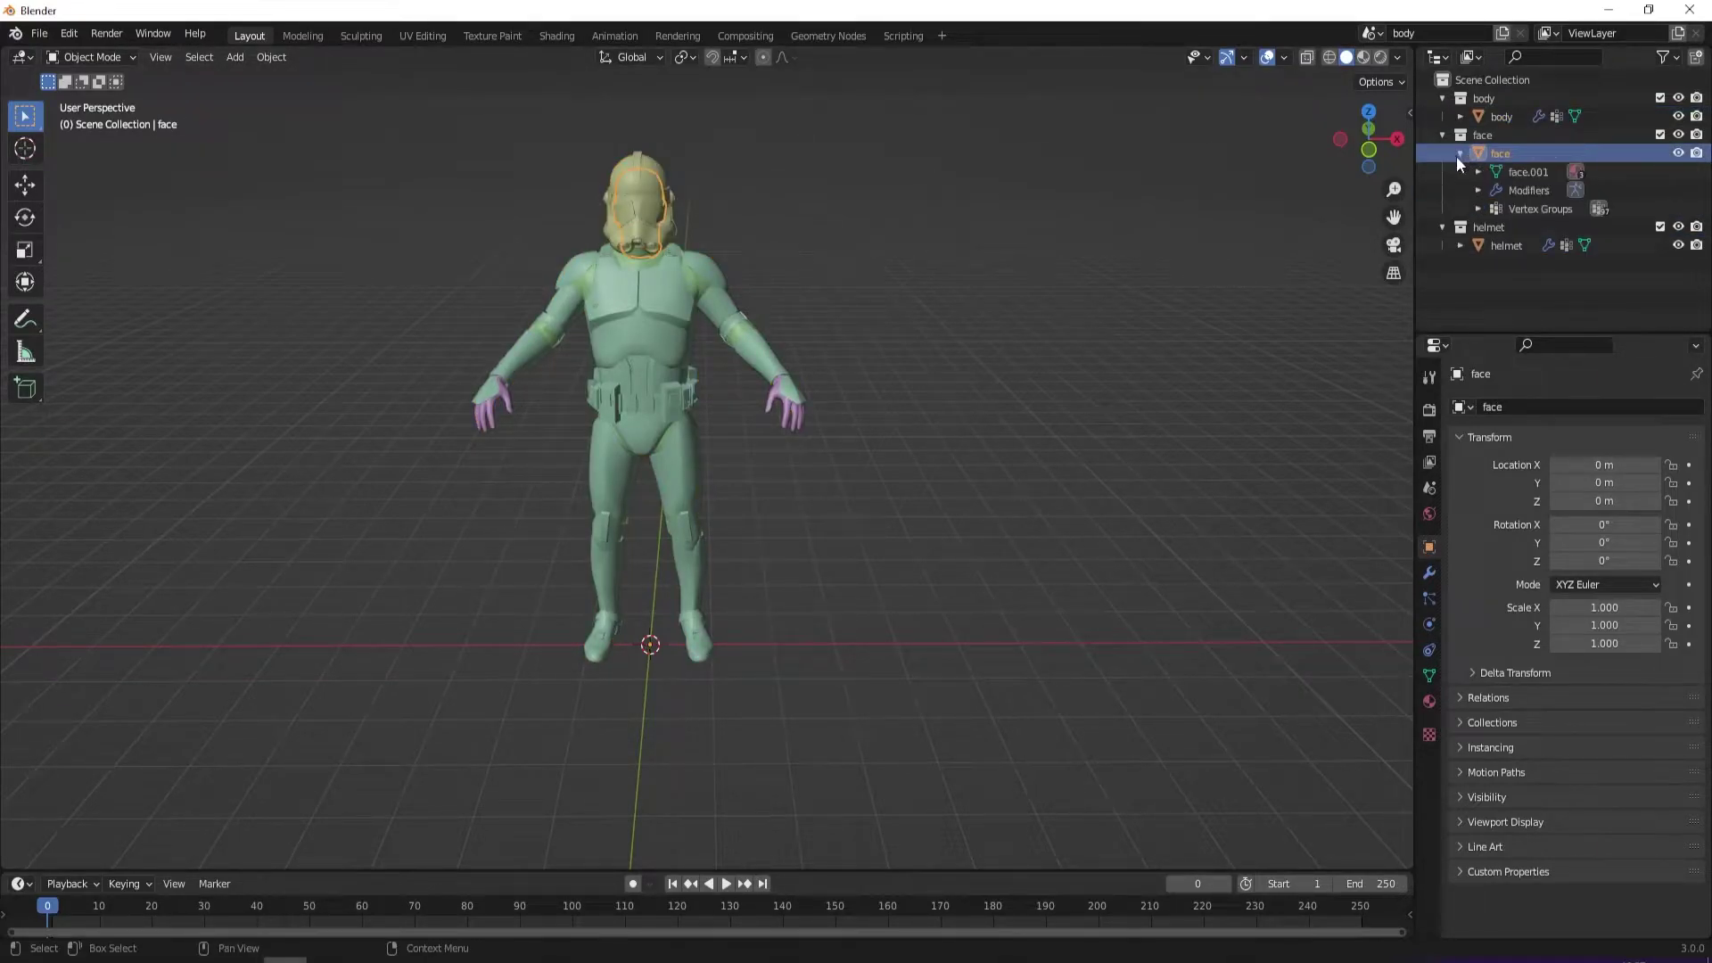
click(1478, 210)
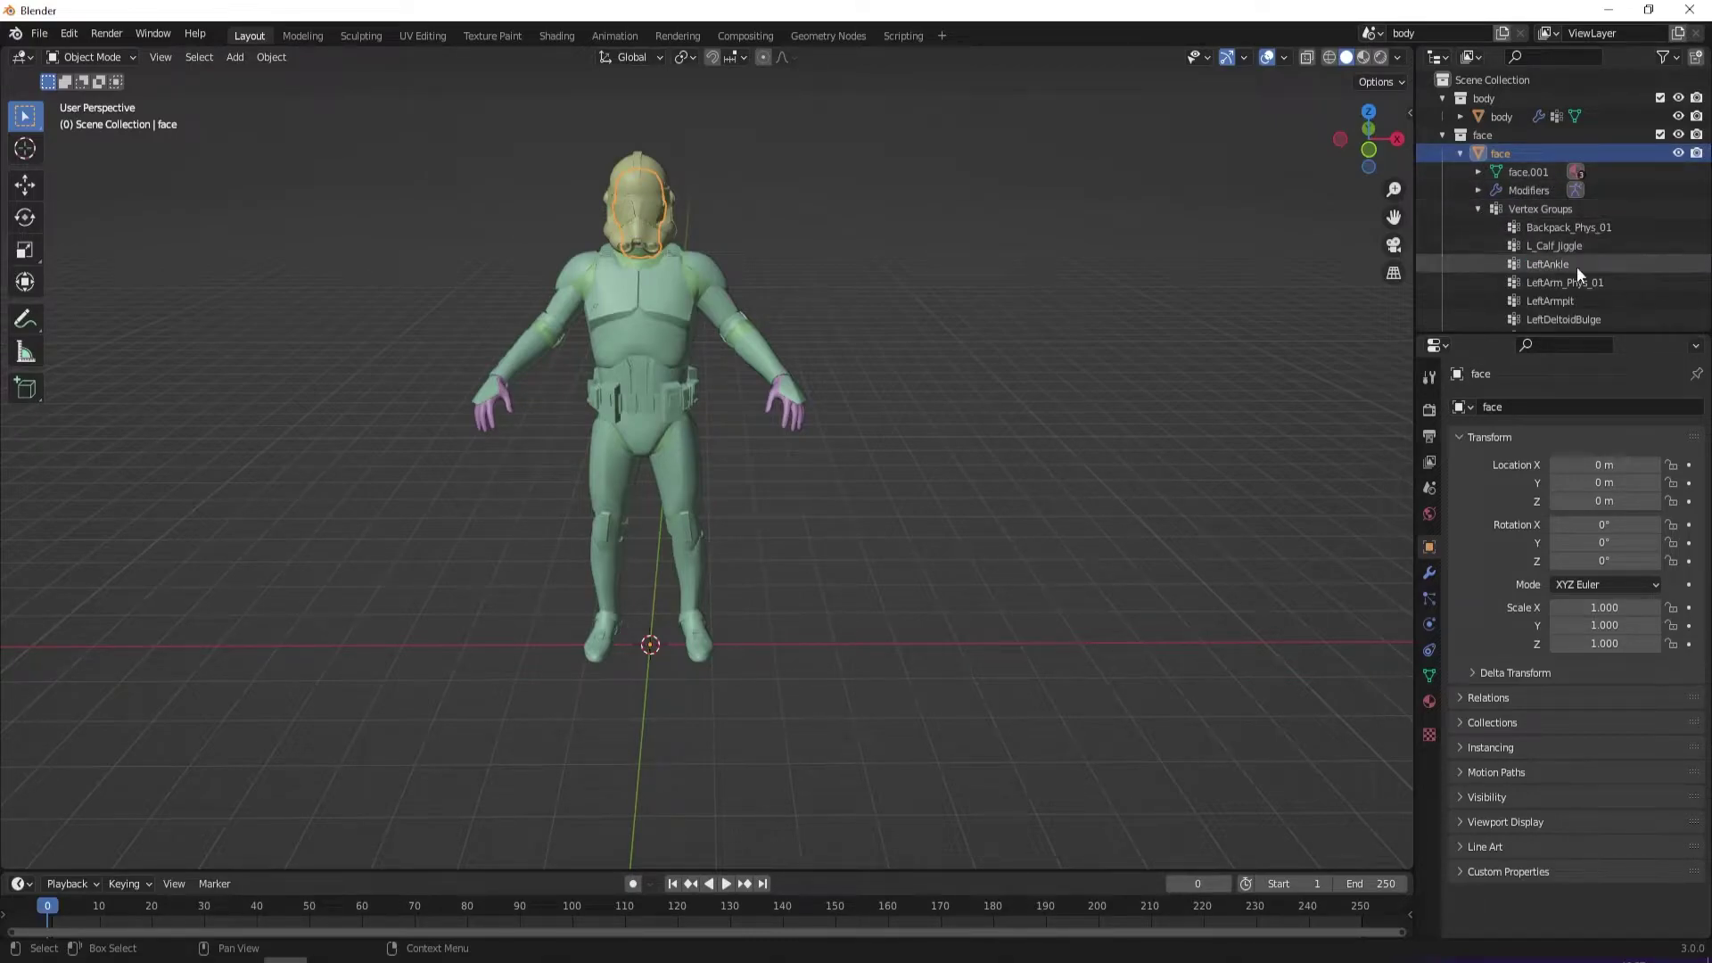
scroll(1577, 271, down, 5)
scroll(1577, 282, up, 5)
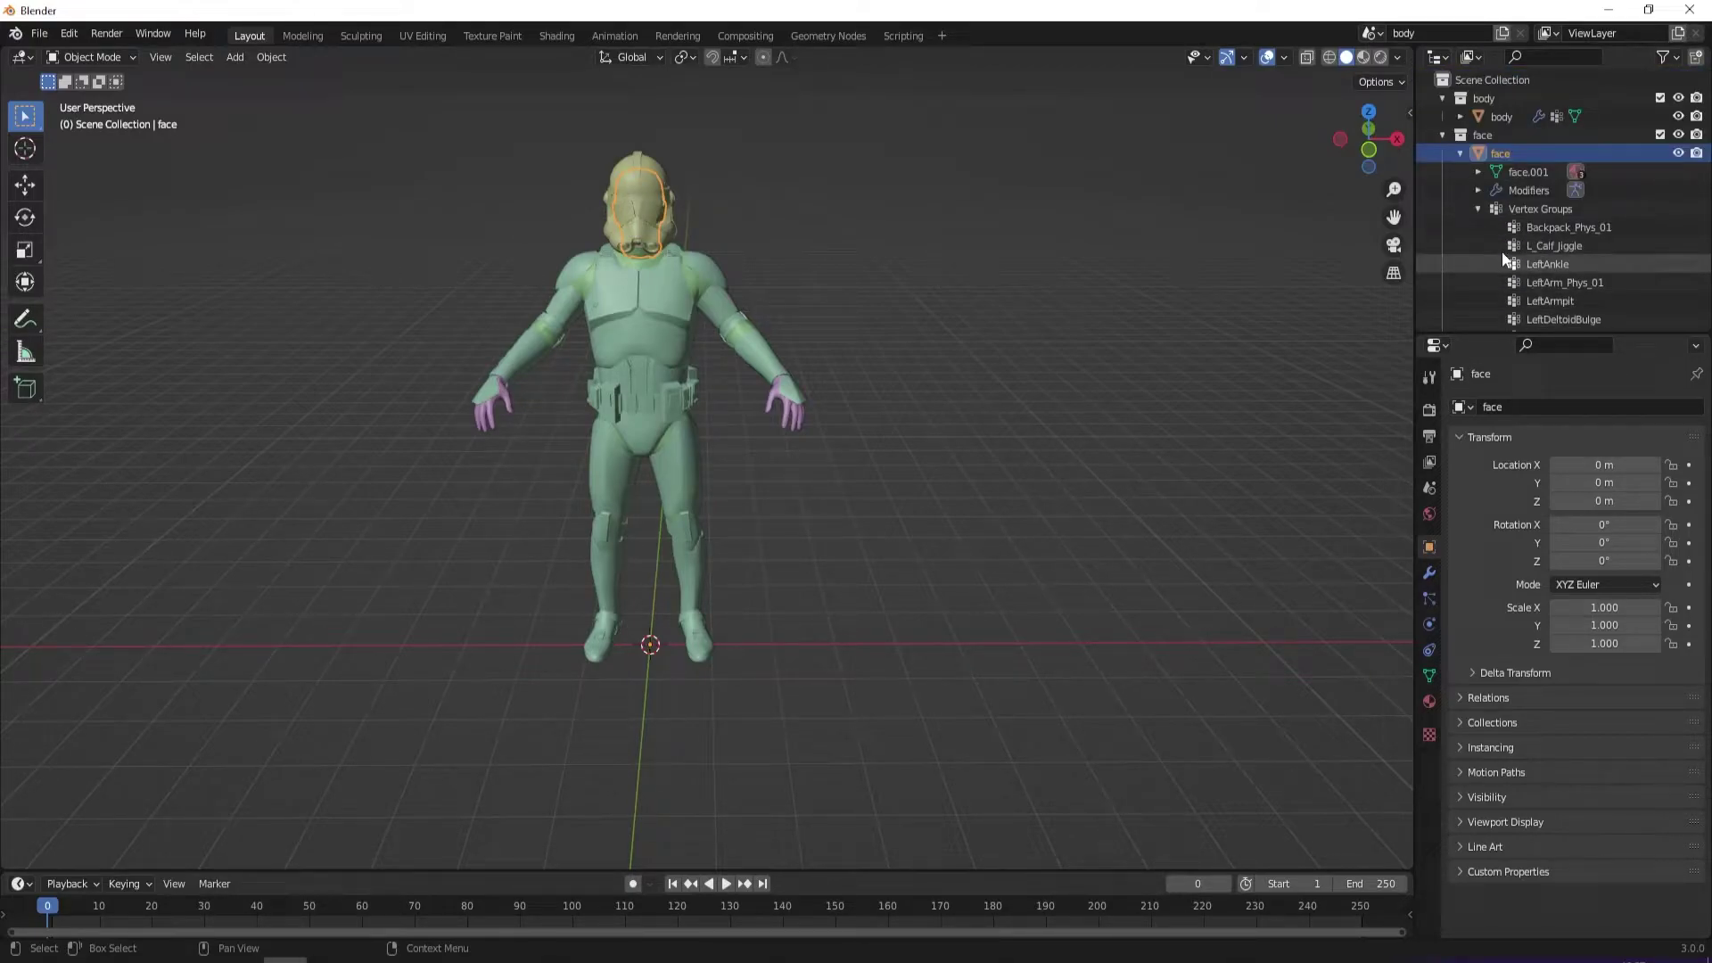
click(1477, 210)
click(1444, 135)
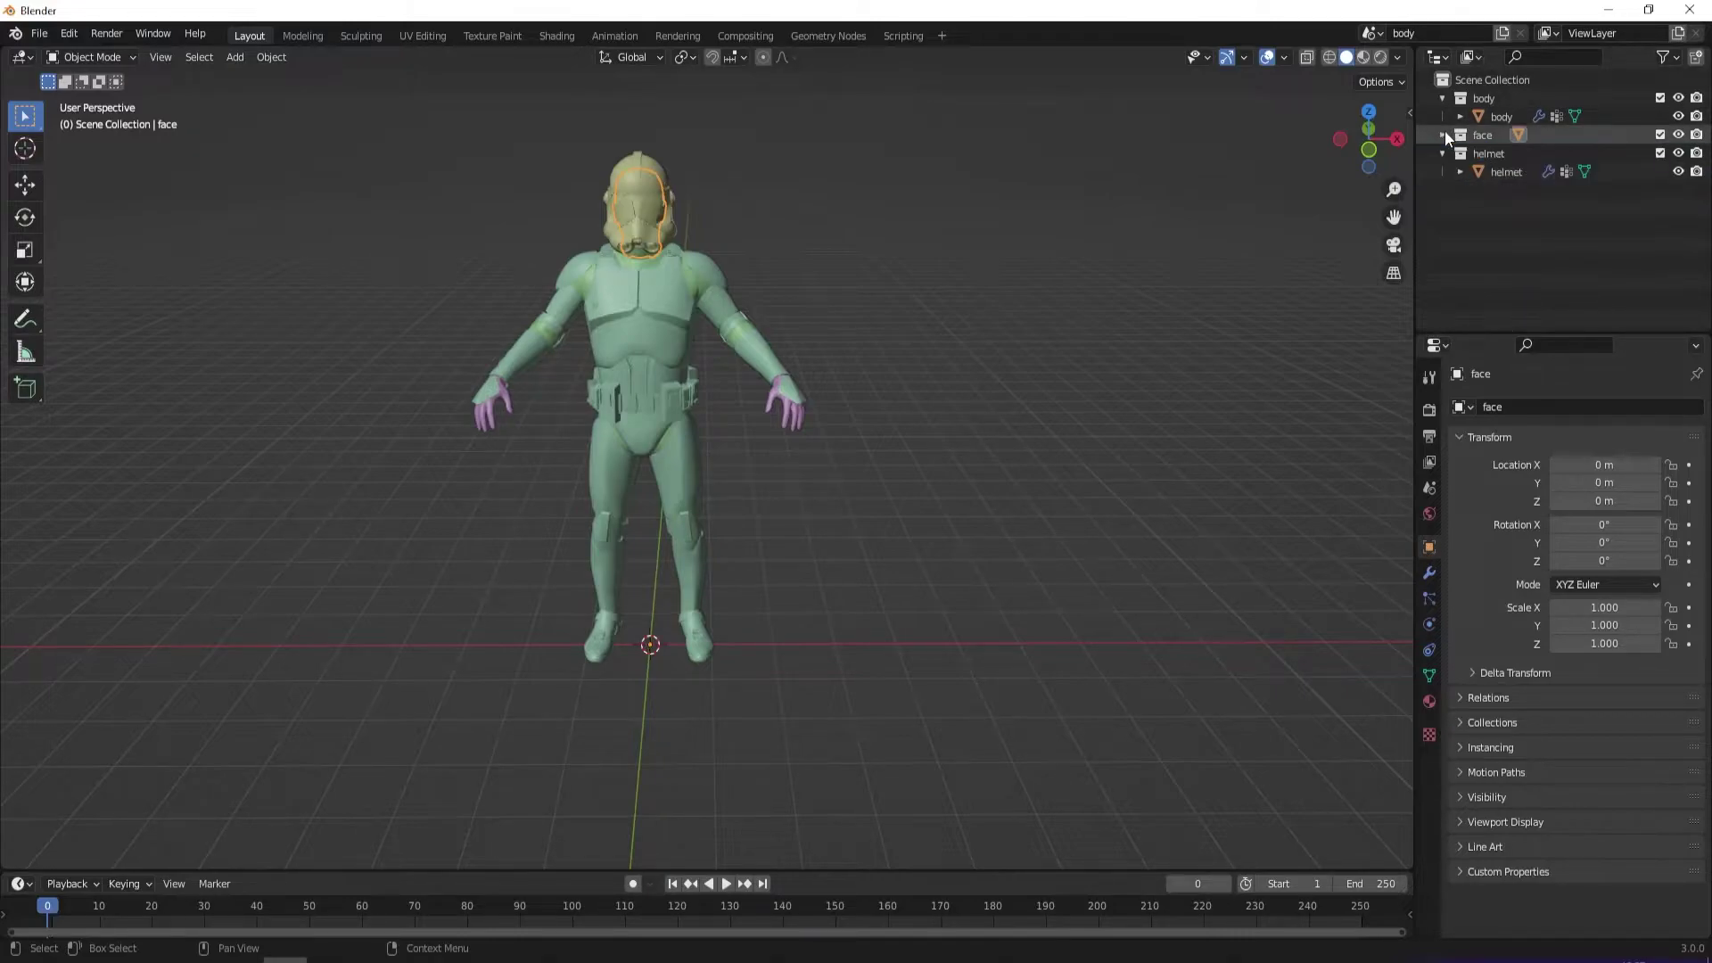
click(1445, 135)
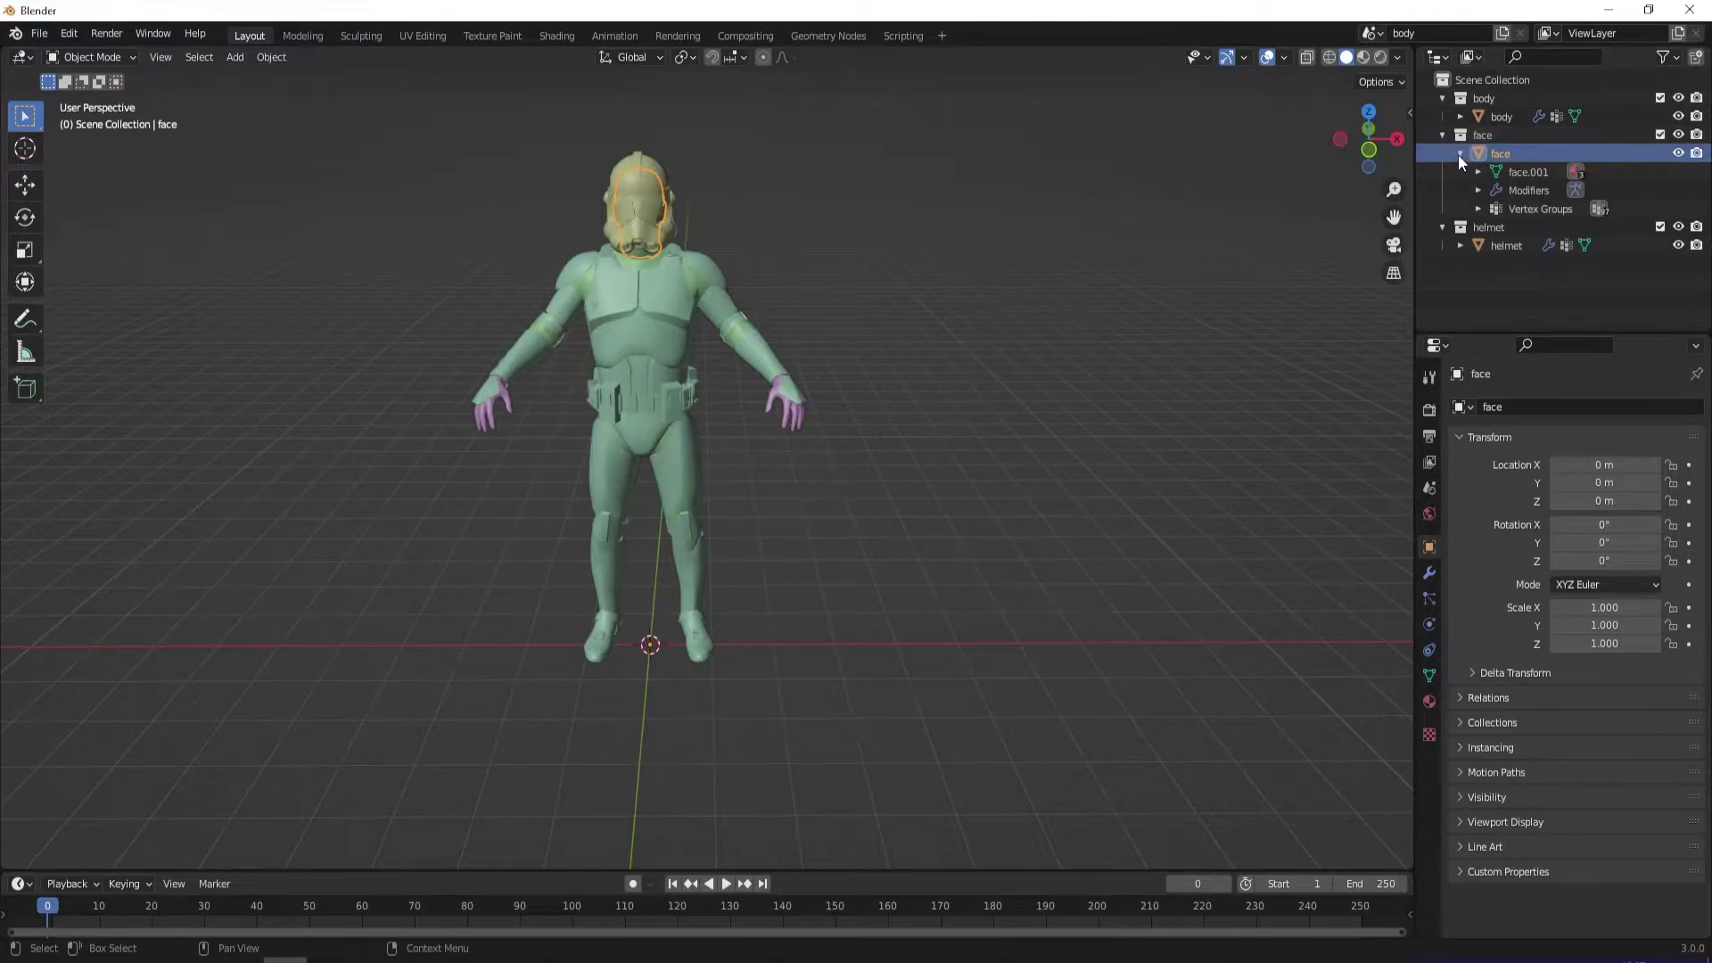
click(1460, 154)
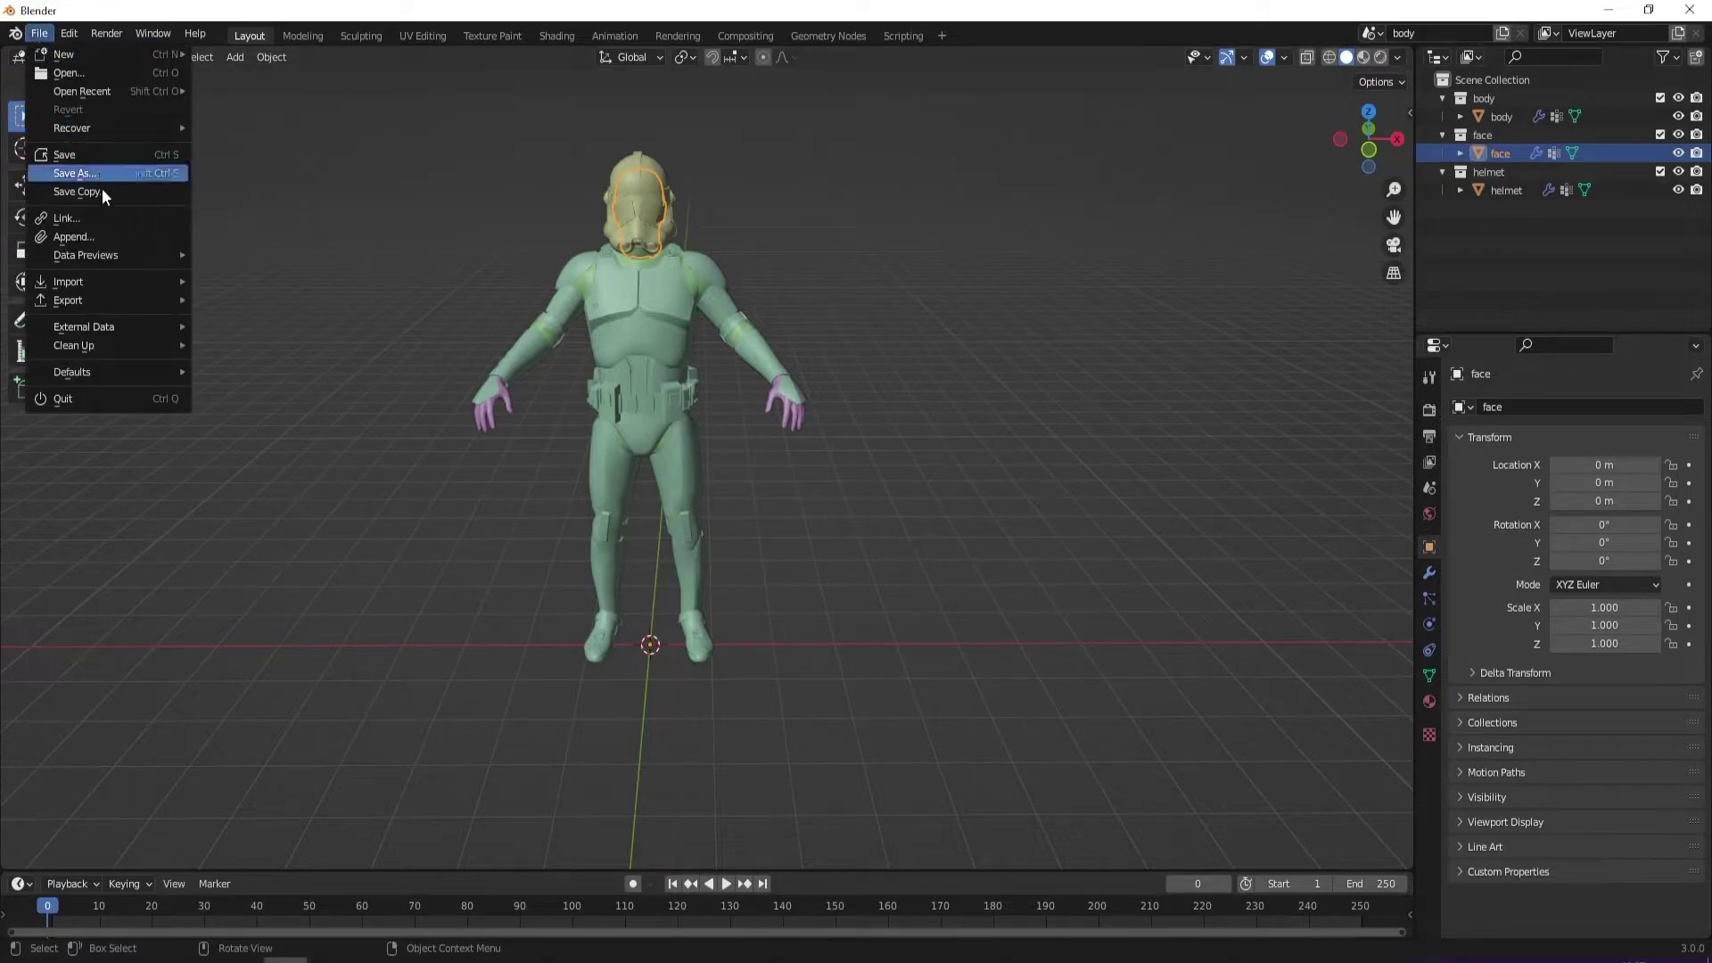
Export the scene via File > Export > FBX as CT.fbx in the YT PAC folder
mouse_move(172, 305)
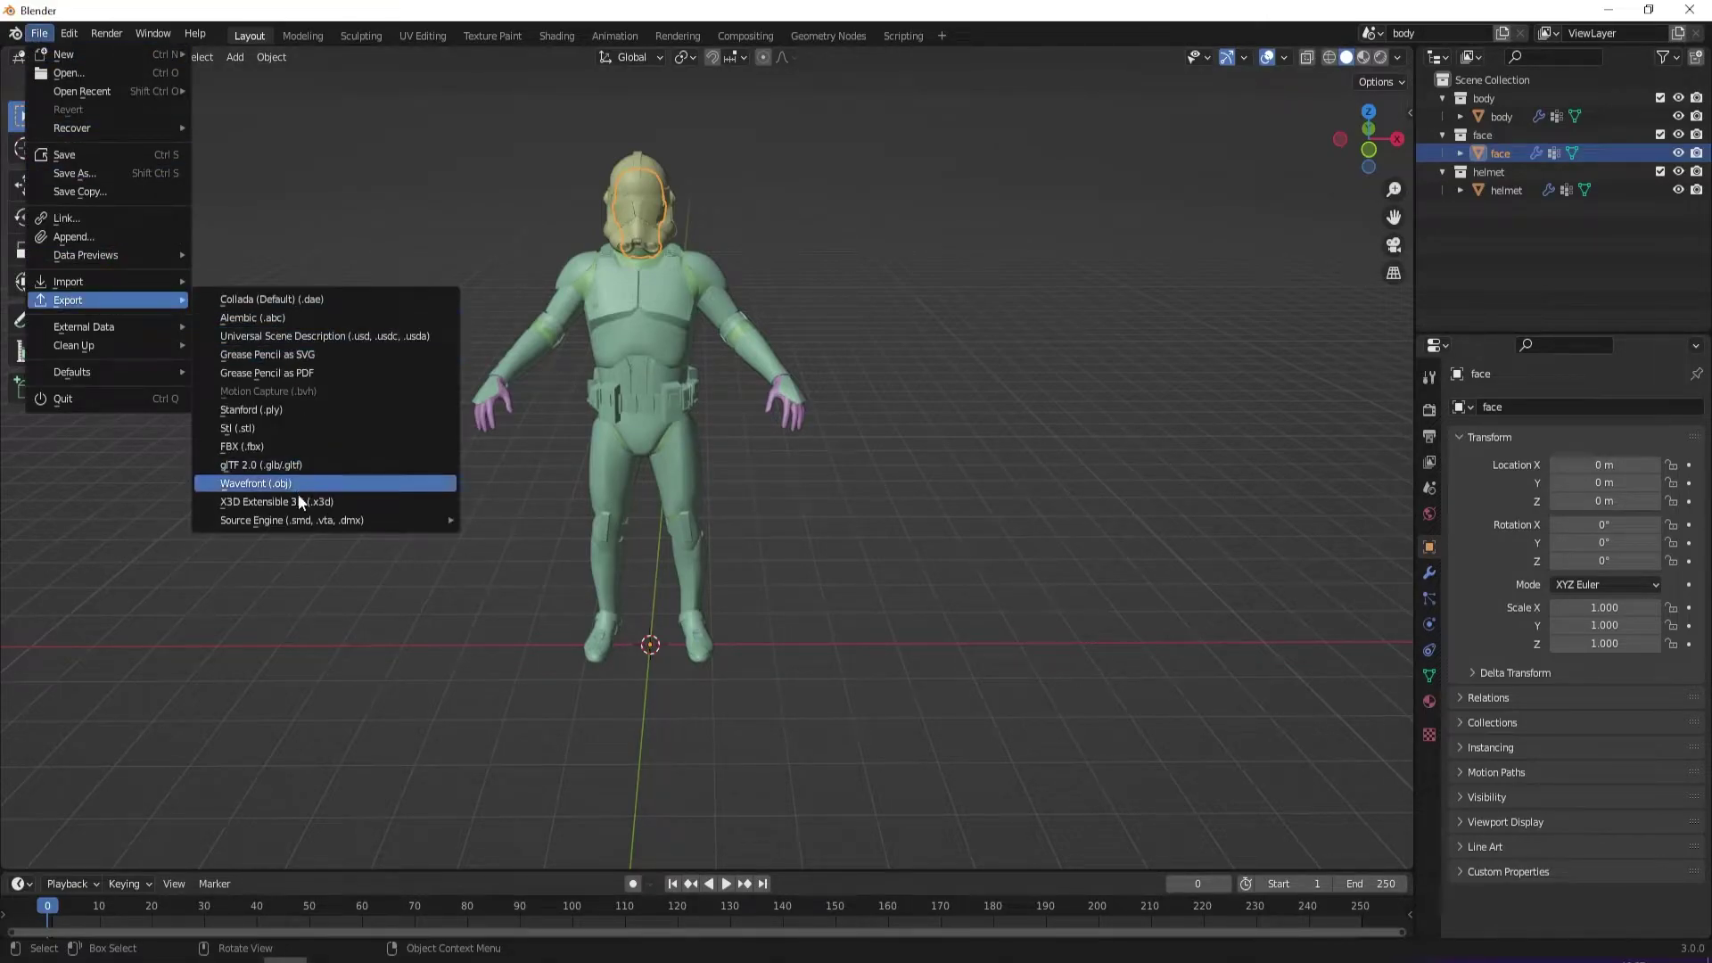
mouse_move(318, 525)
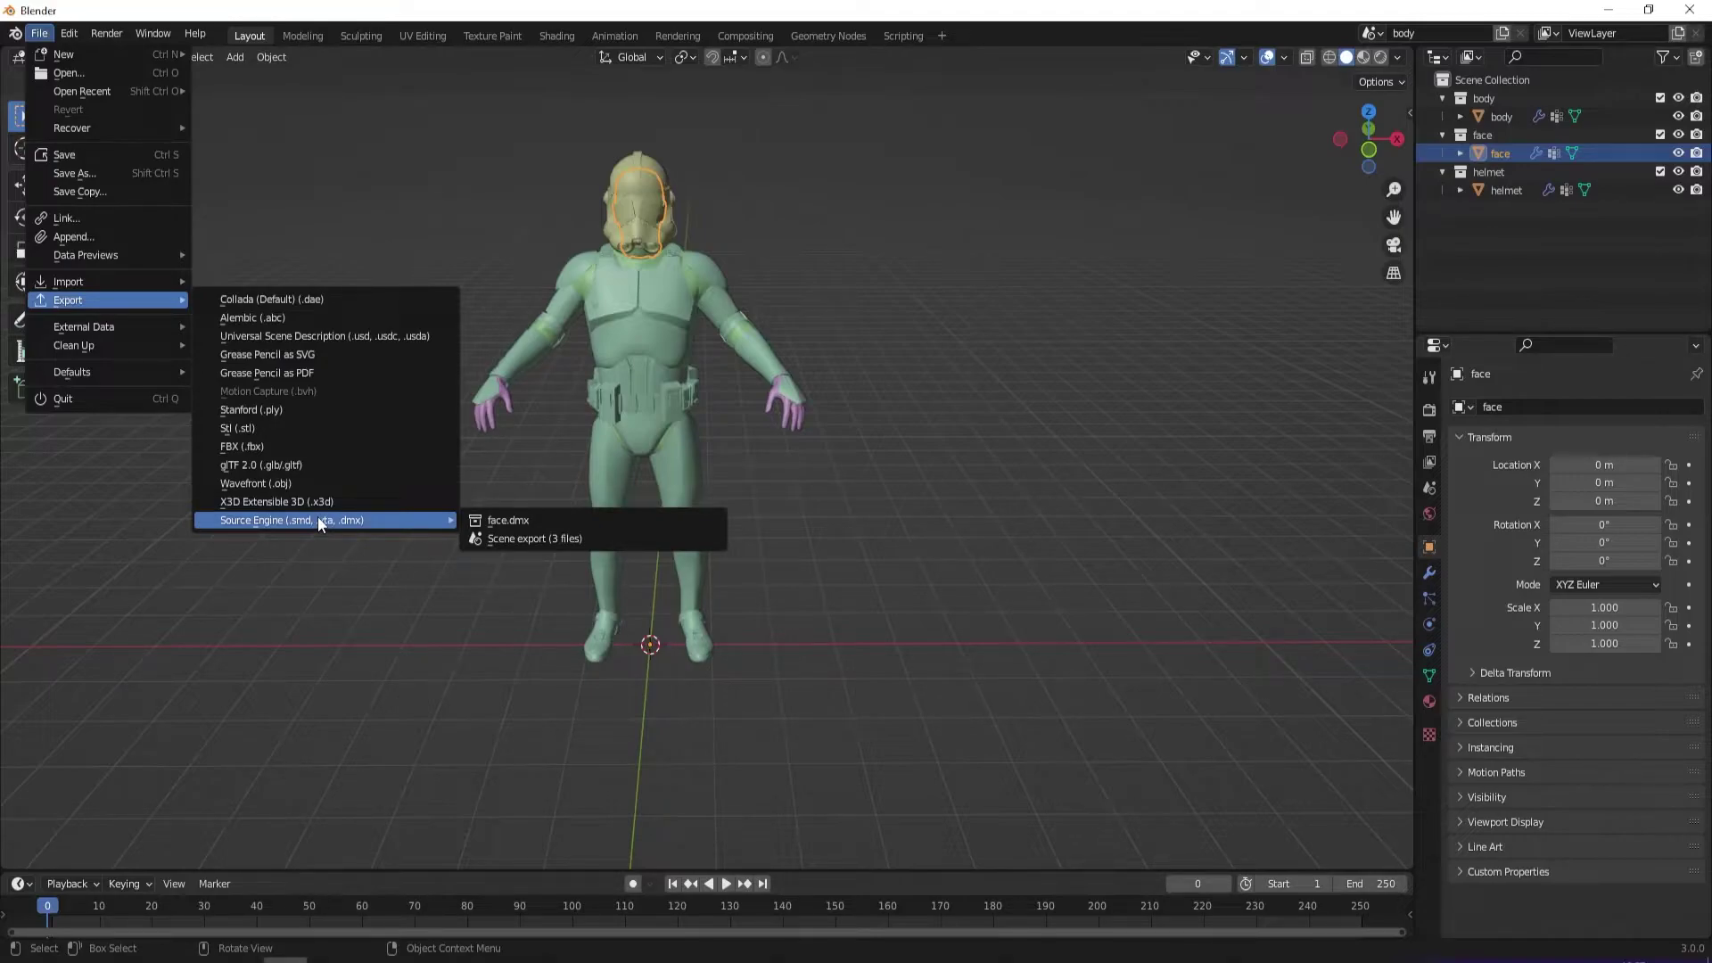
click(321, 446)
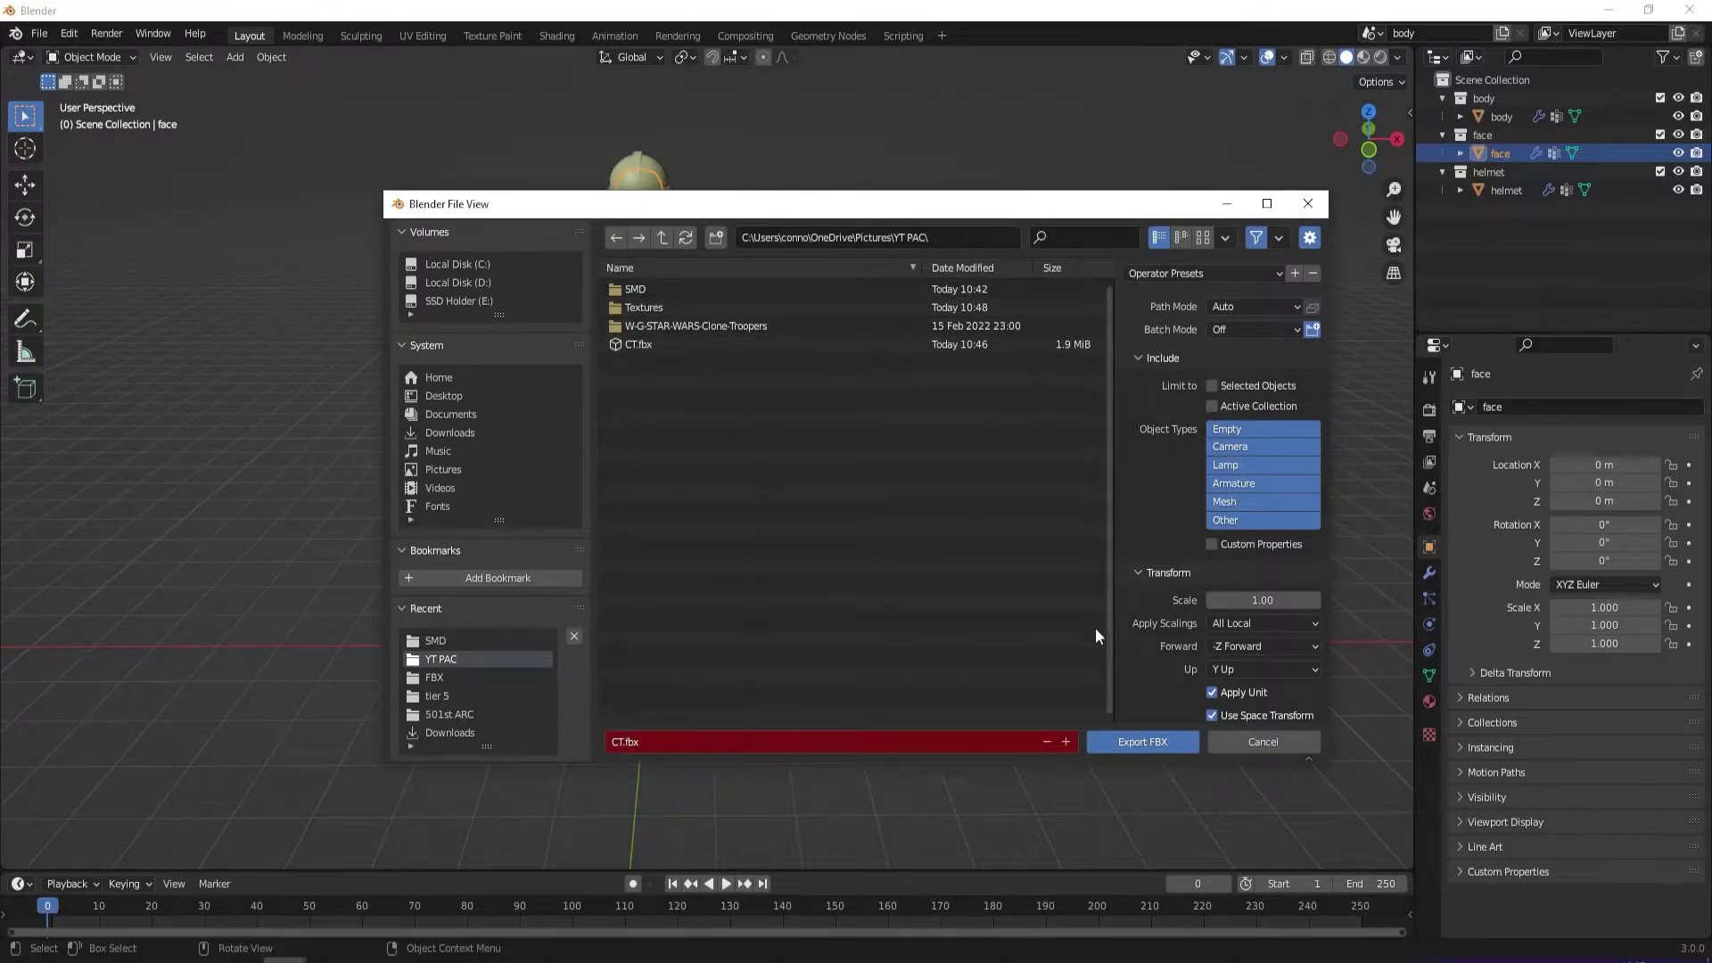
click(1307, 203)
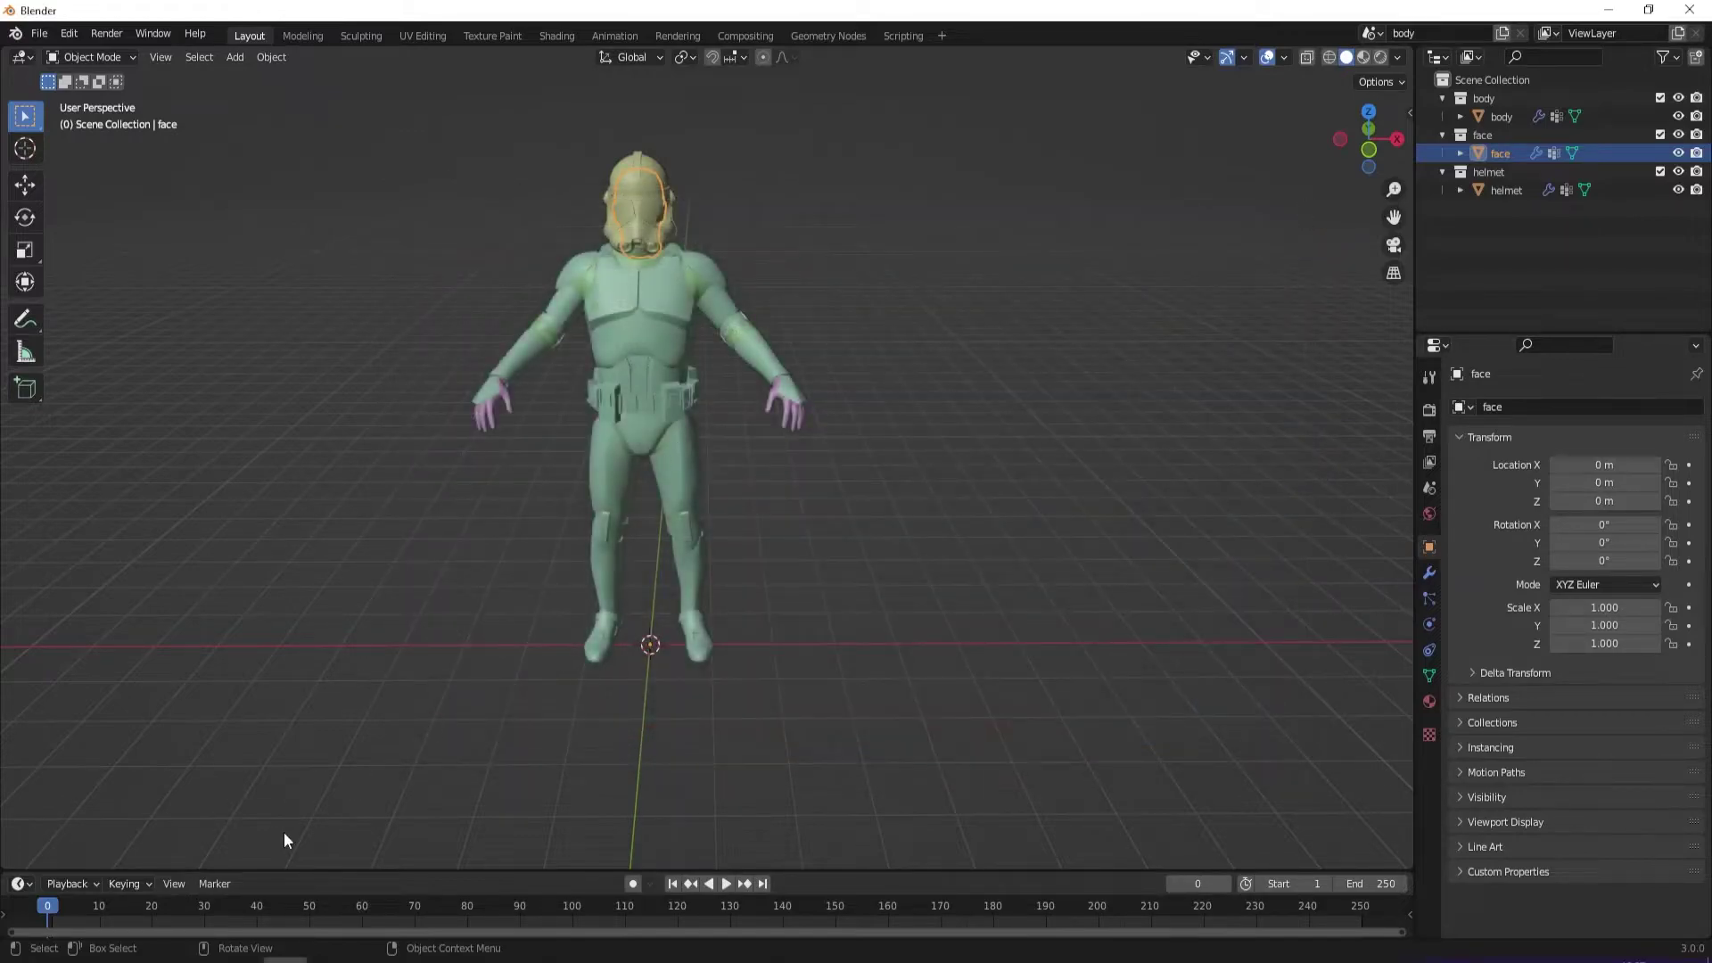
Bring up the YT PAC folder window, then switch to Substance Painter
key(alt+Tab)
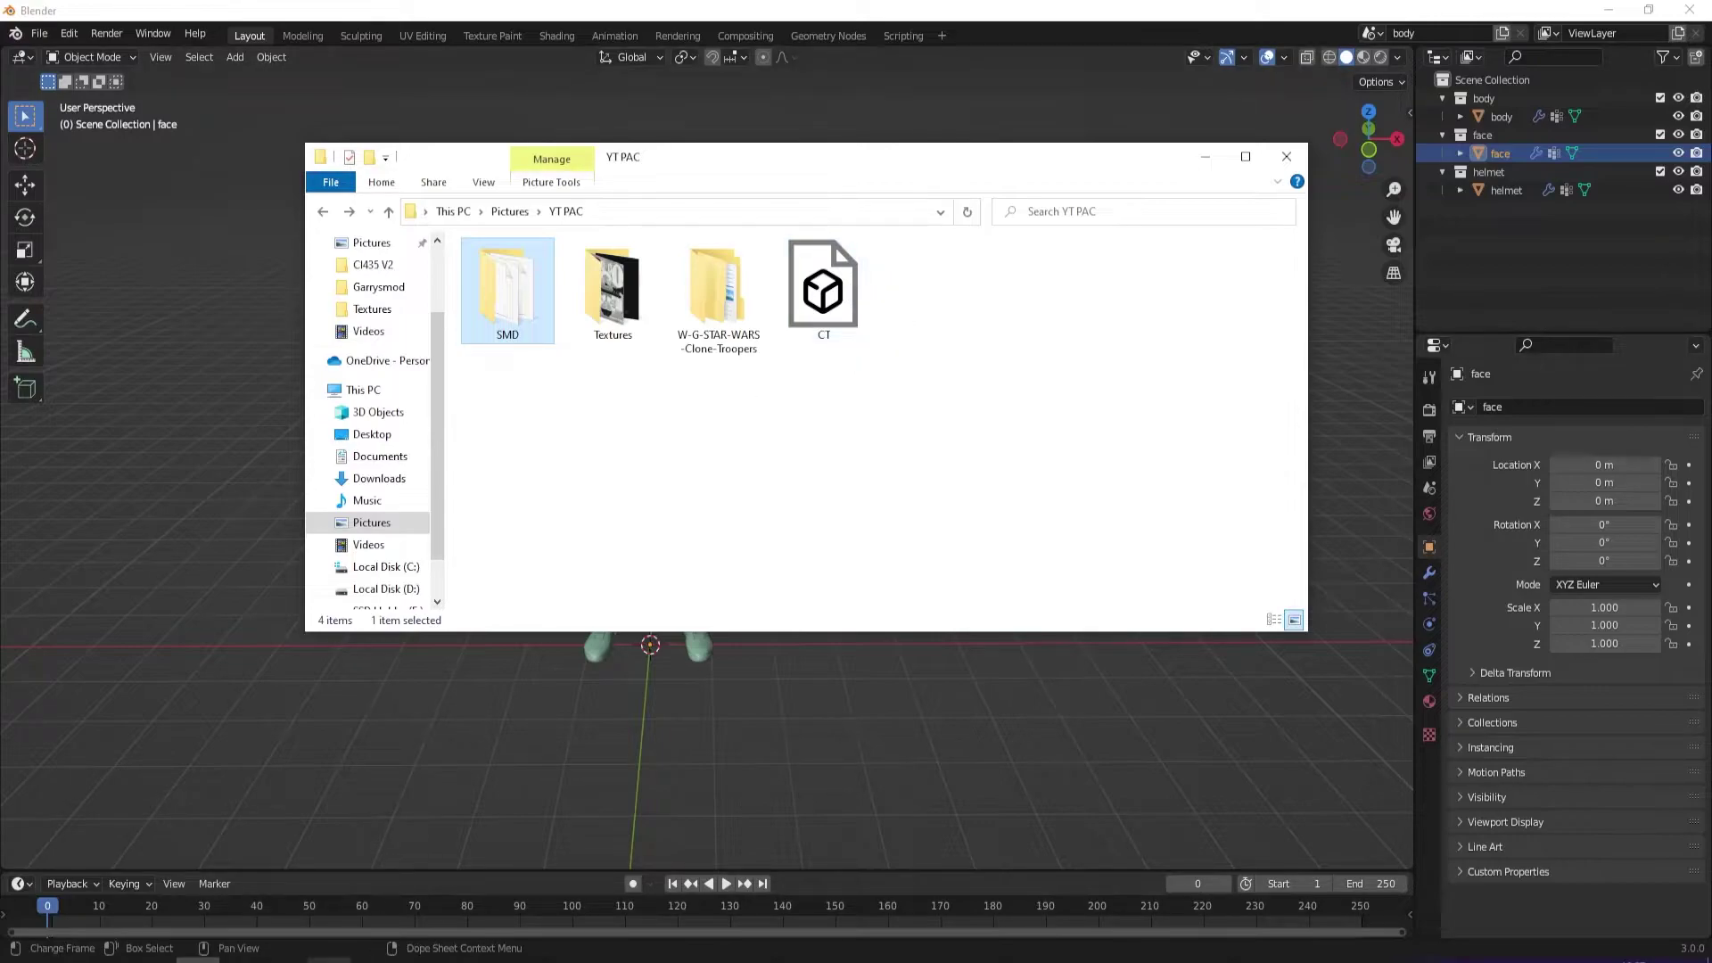
mouse_move(330, 959)
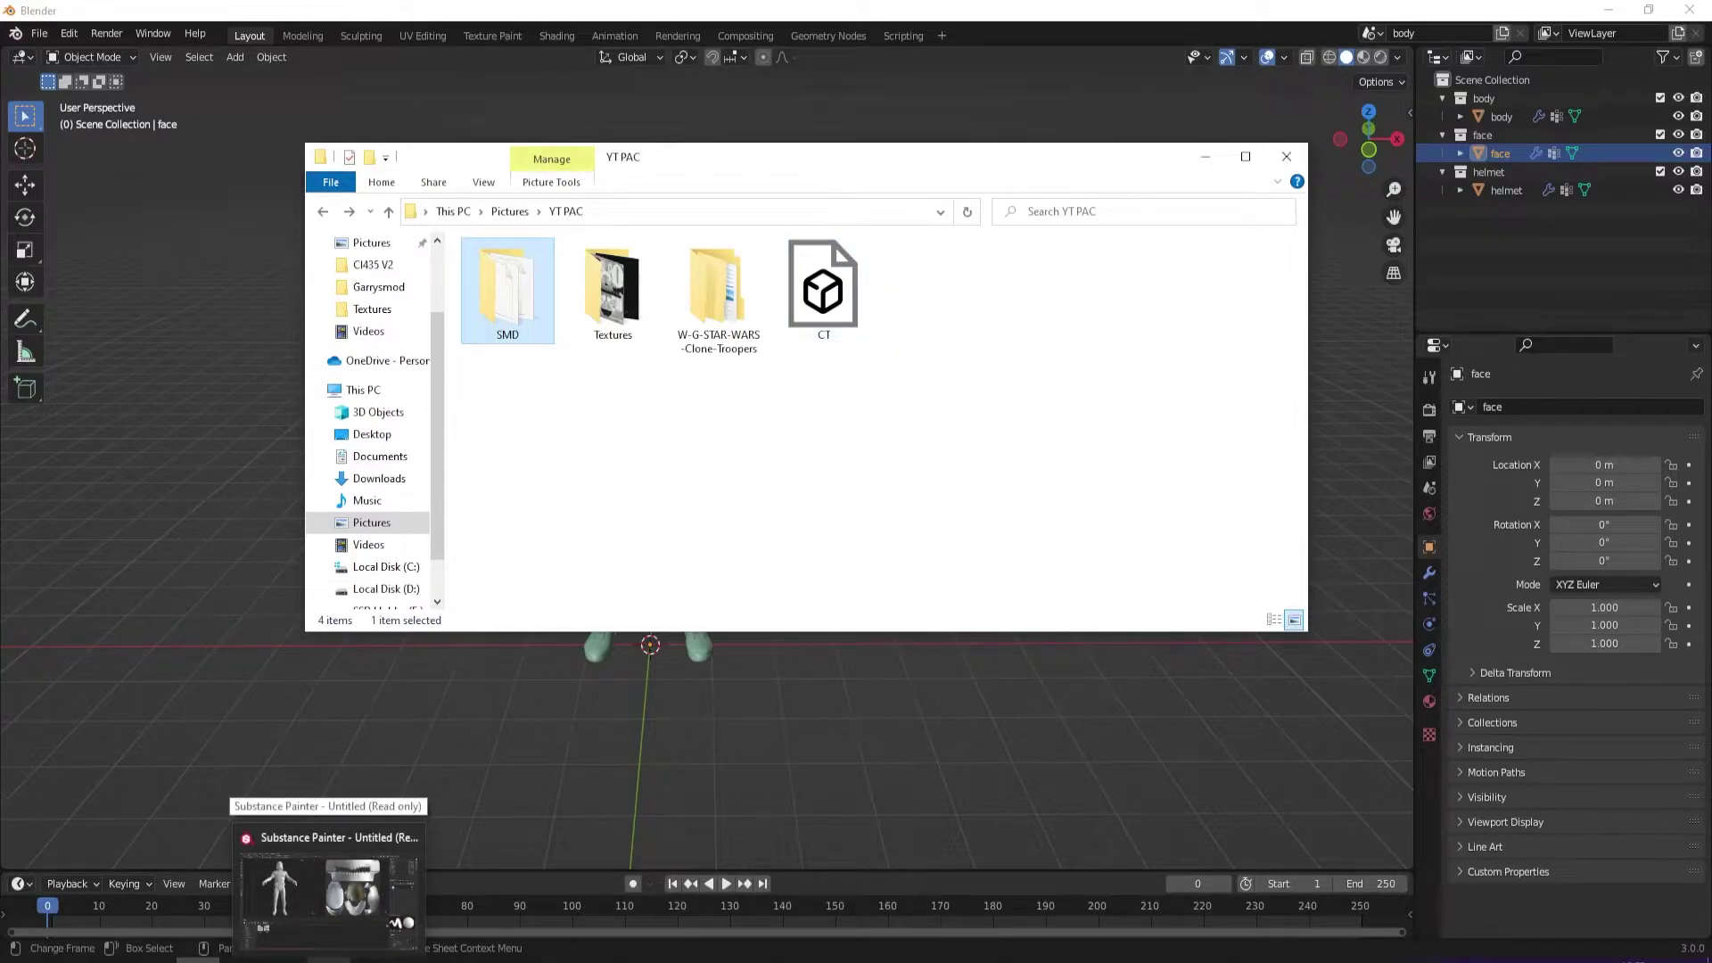
click(329, 887)
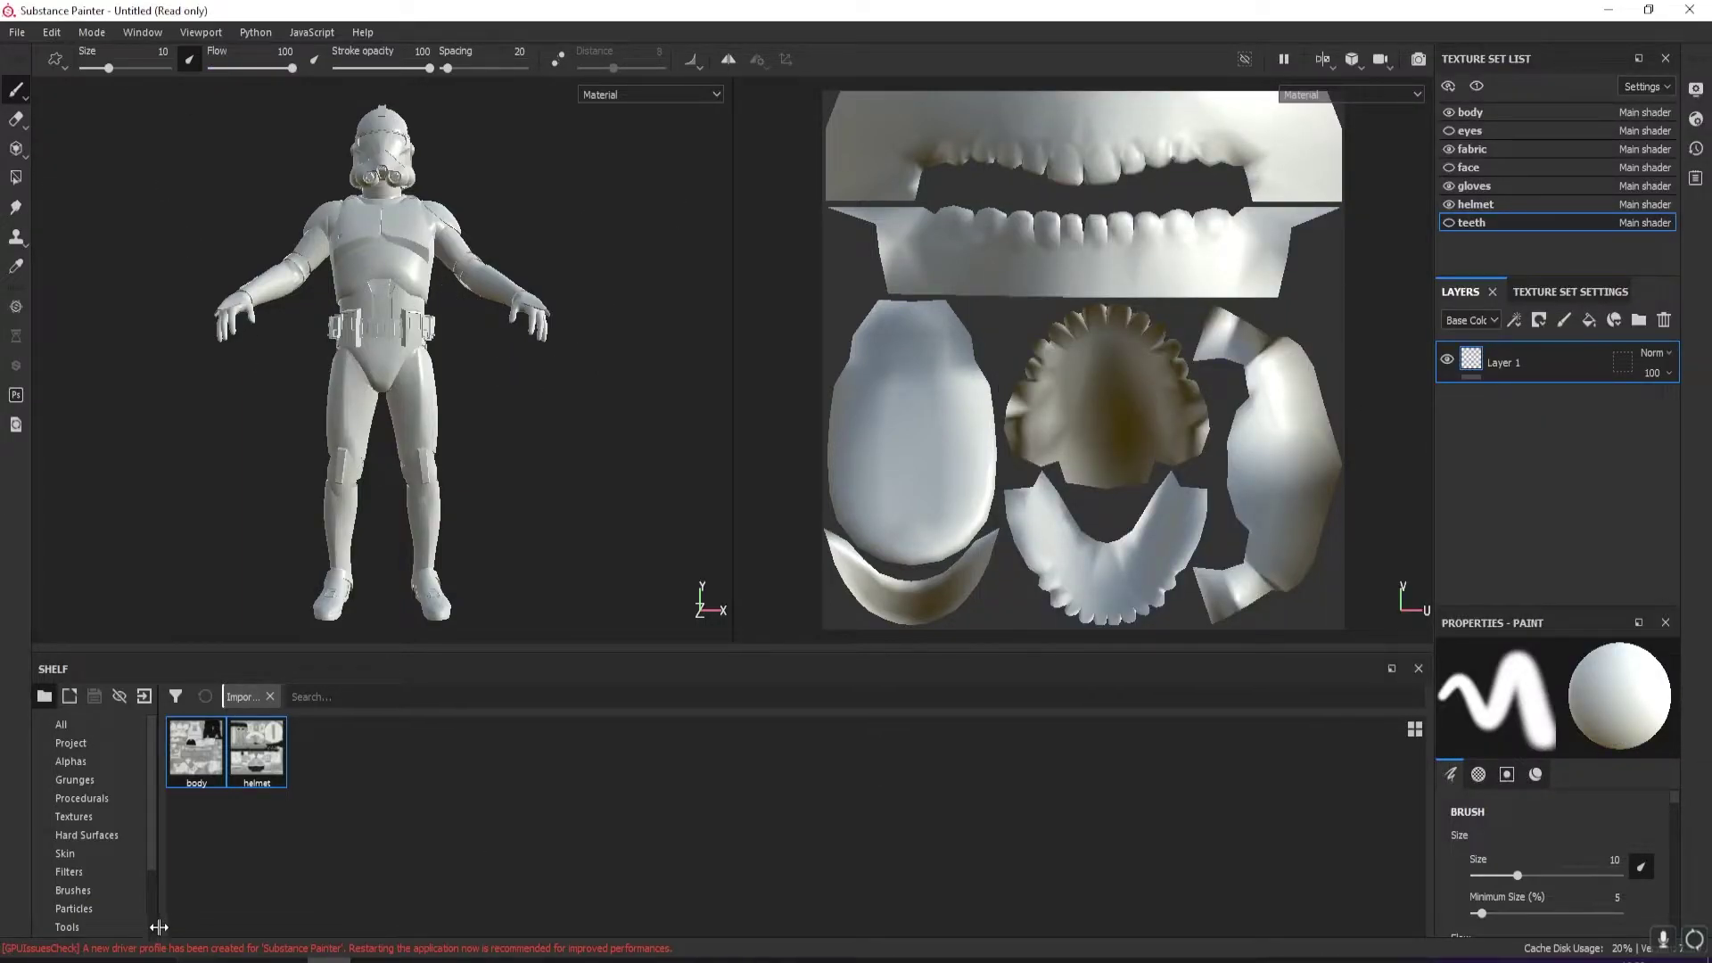
Drag CT.fbx from the YT PAC folder onto Painter and confirm it as the new project mesh
click(199, 960)
drag(880, 164, 1204, 150)
mouse_move(1151, 286)
mouse_down()
mouse_move(388, 459)
mouse_move(354, 361)
mouse_move(1197, 337)
mouse_move(1164, 299)
mouse_move(350, 257)
mouse_up()
click(912, 320)
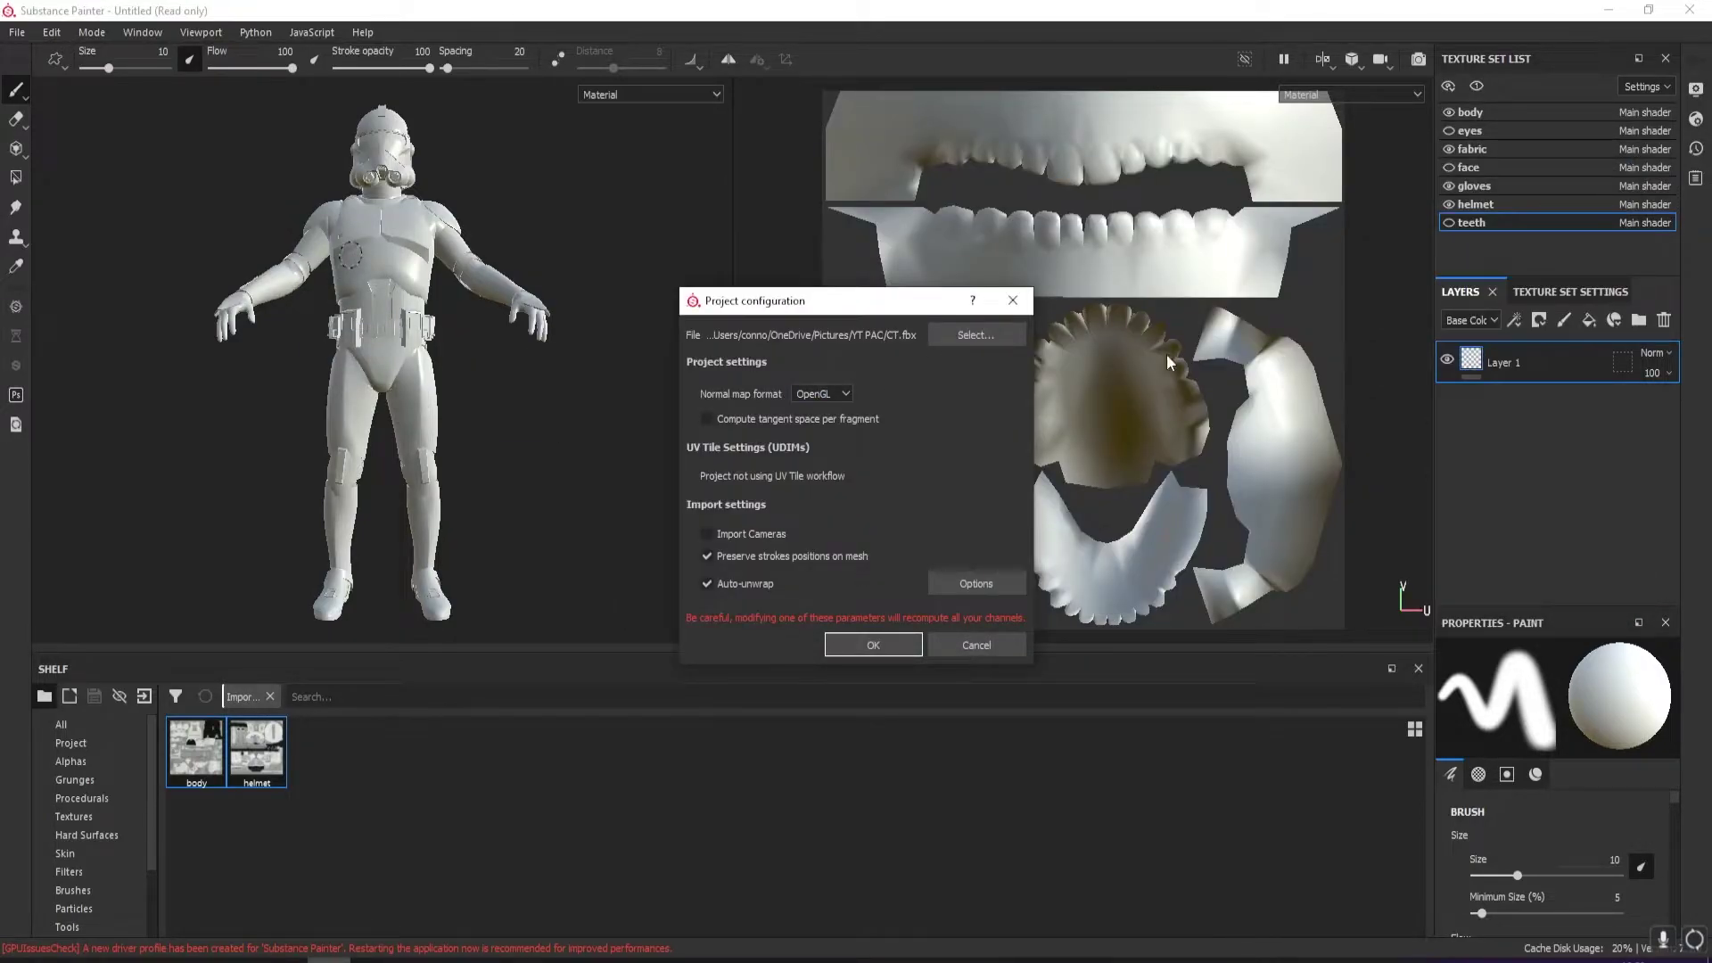
click(865, 640)
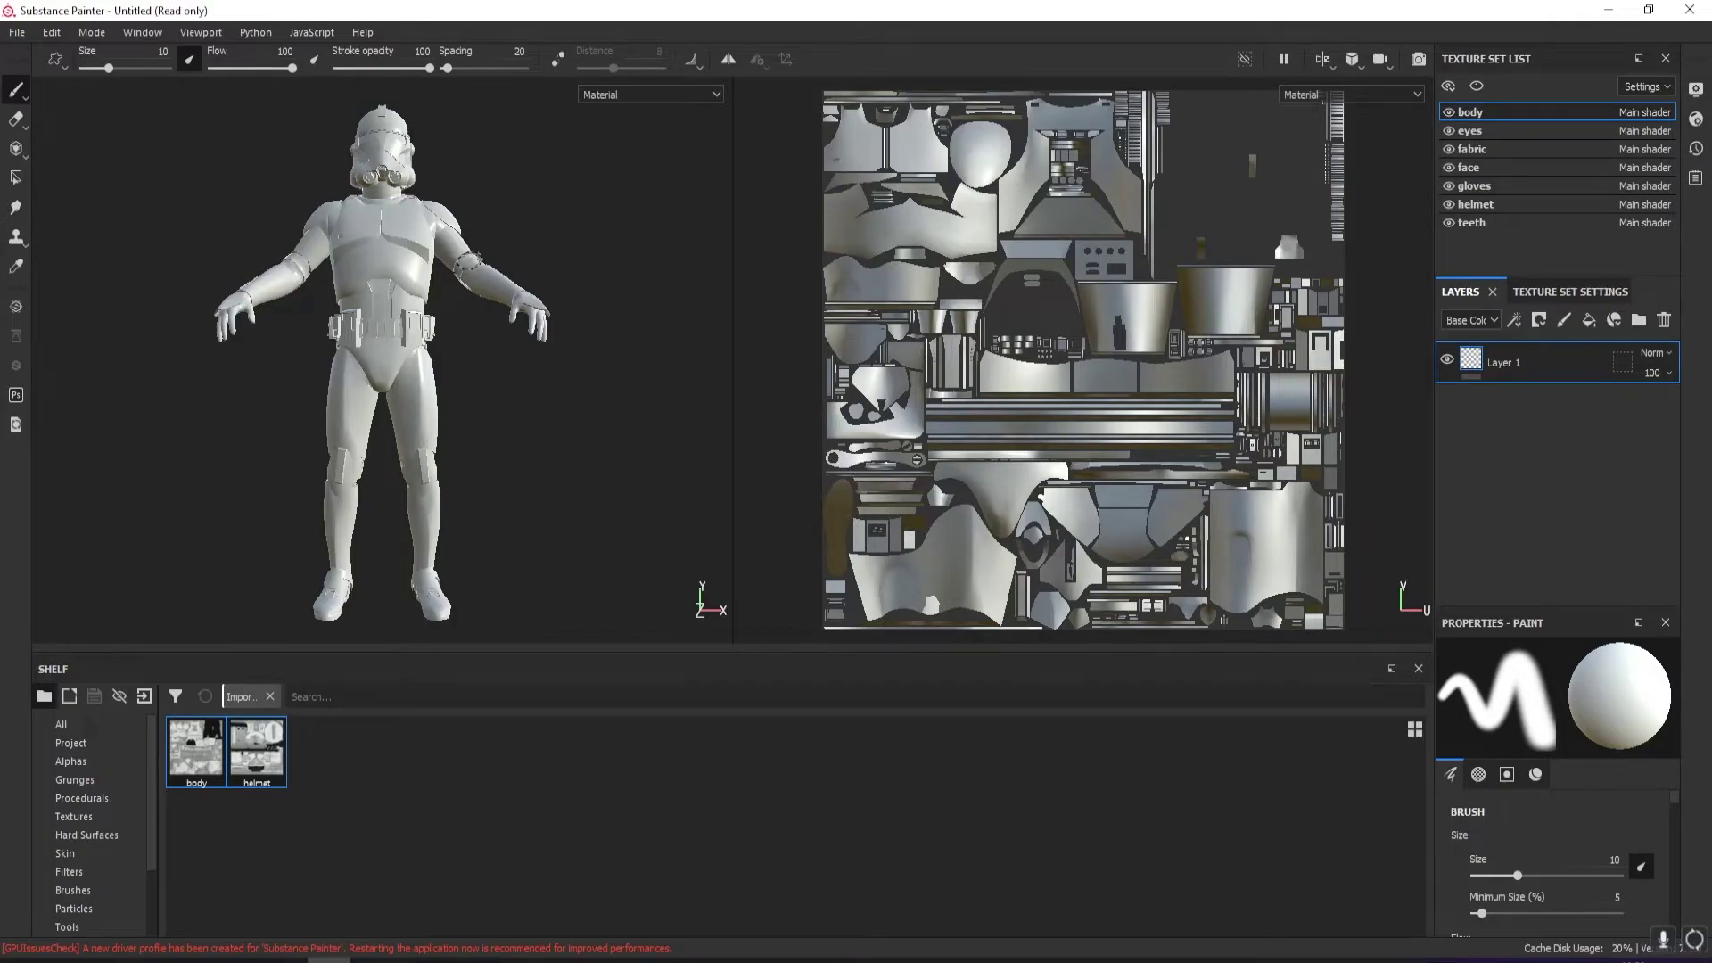
Open the Textures folder and drag gloves.jpg onto Painter's shelf
click(196, 956)
double_click(936, 278)
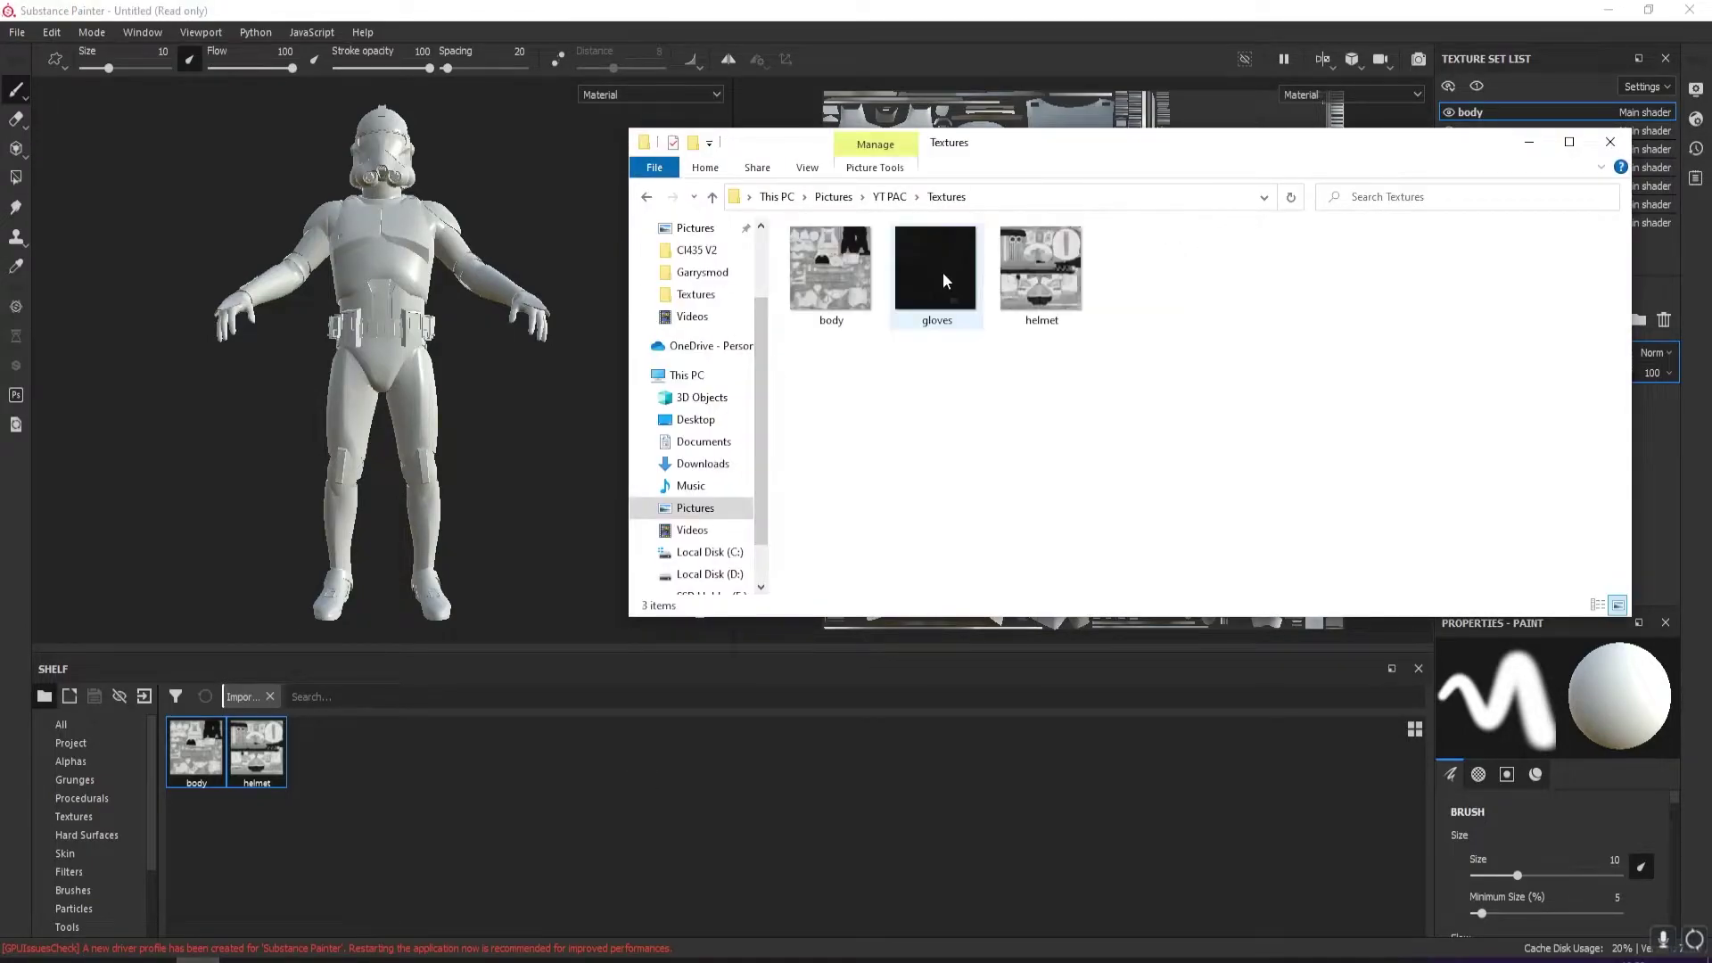
drag(1238, 375, 849, 250)
click(1186, 446)
drag(1117, 371, 813, 333)
click(944, 321)
mouse_move(945, 322)
mouse_down()
mouse_move(701, 760)
mouse_move(630, 838)
mouse_up()
Import gloves.jpg as a texture into project 'Untitled' and show the project's resources
click(726, 709)
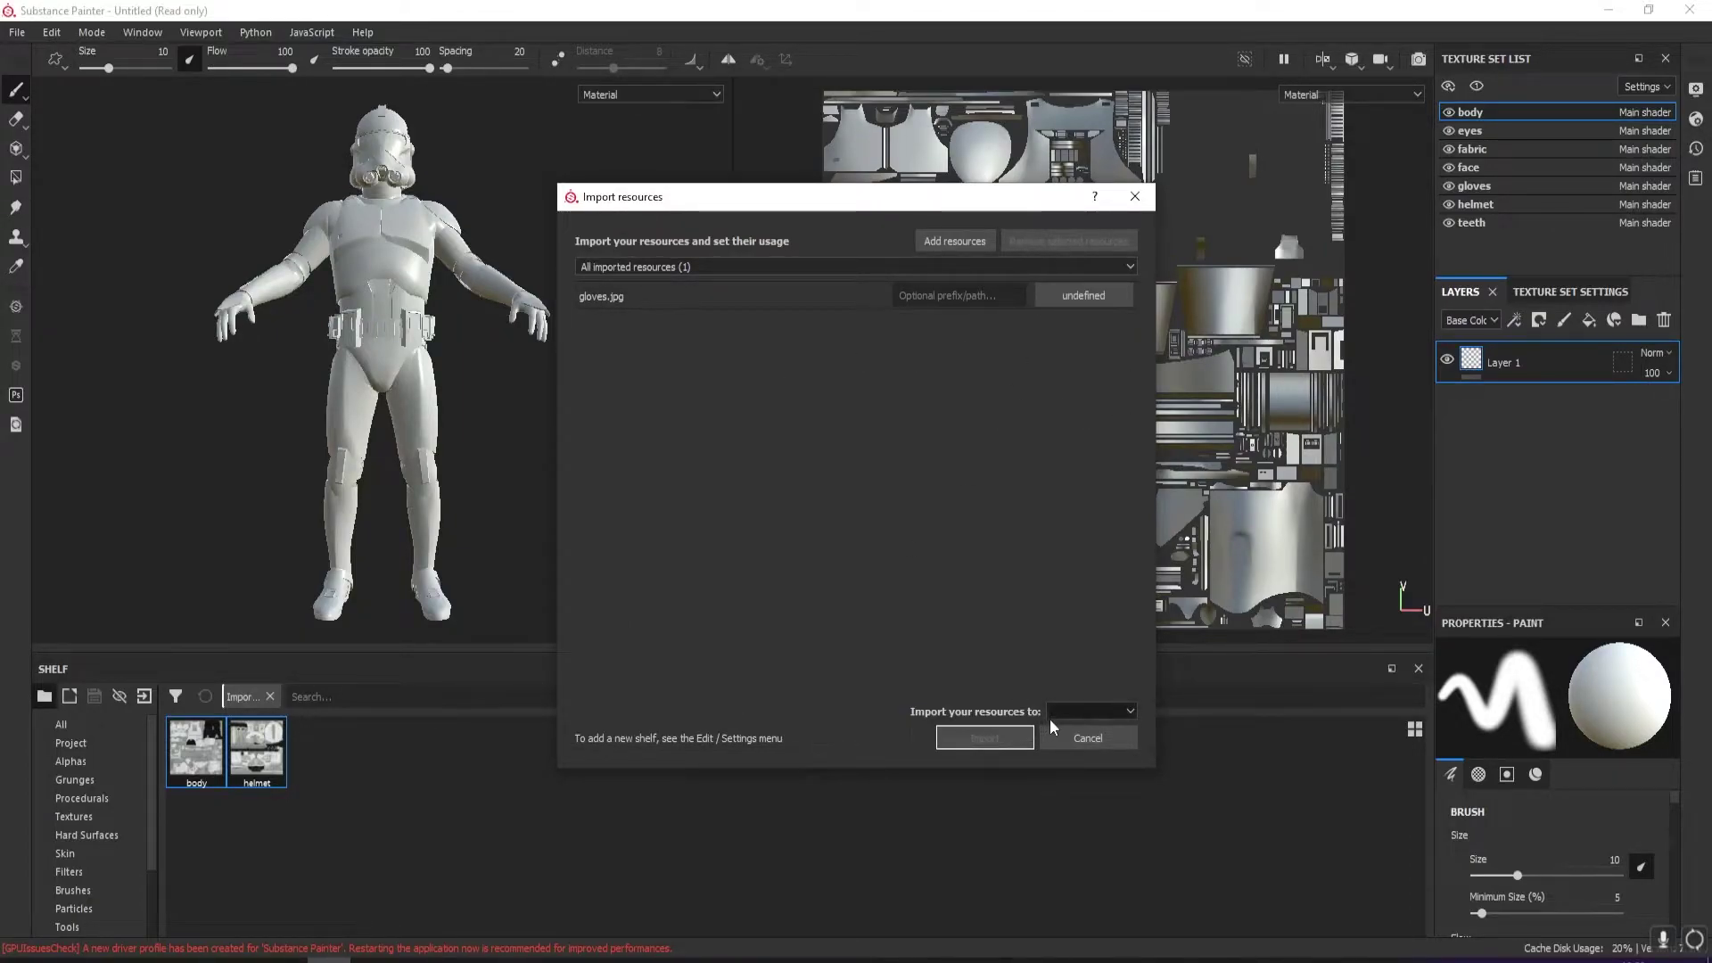
click(1090, 298)
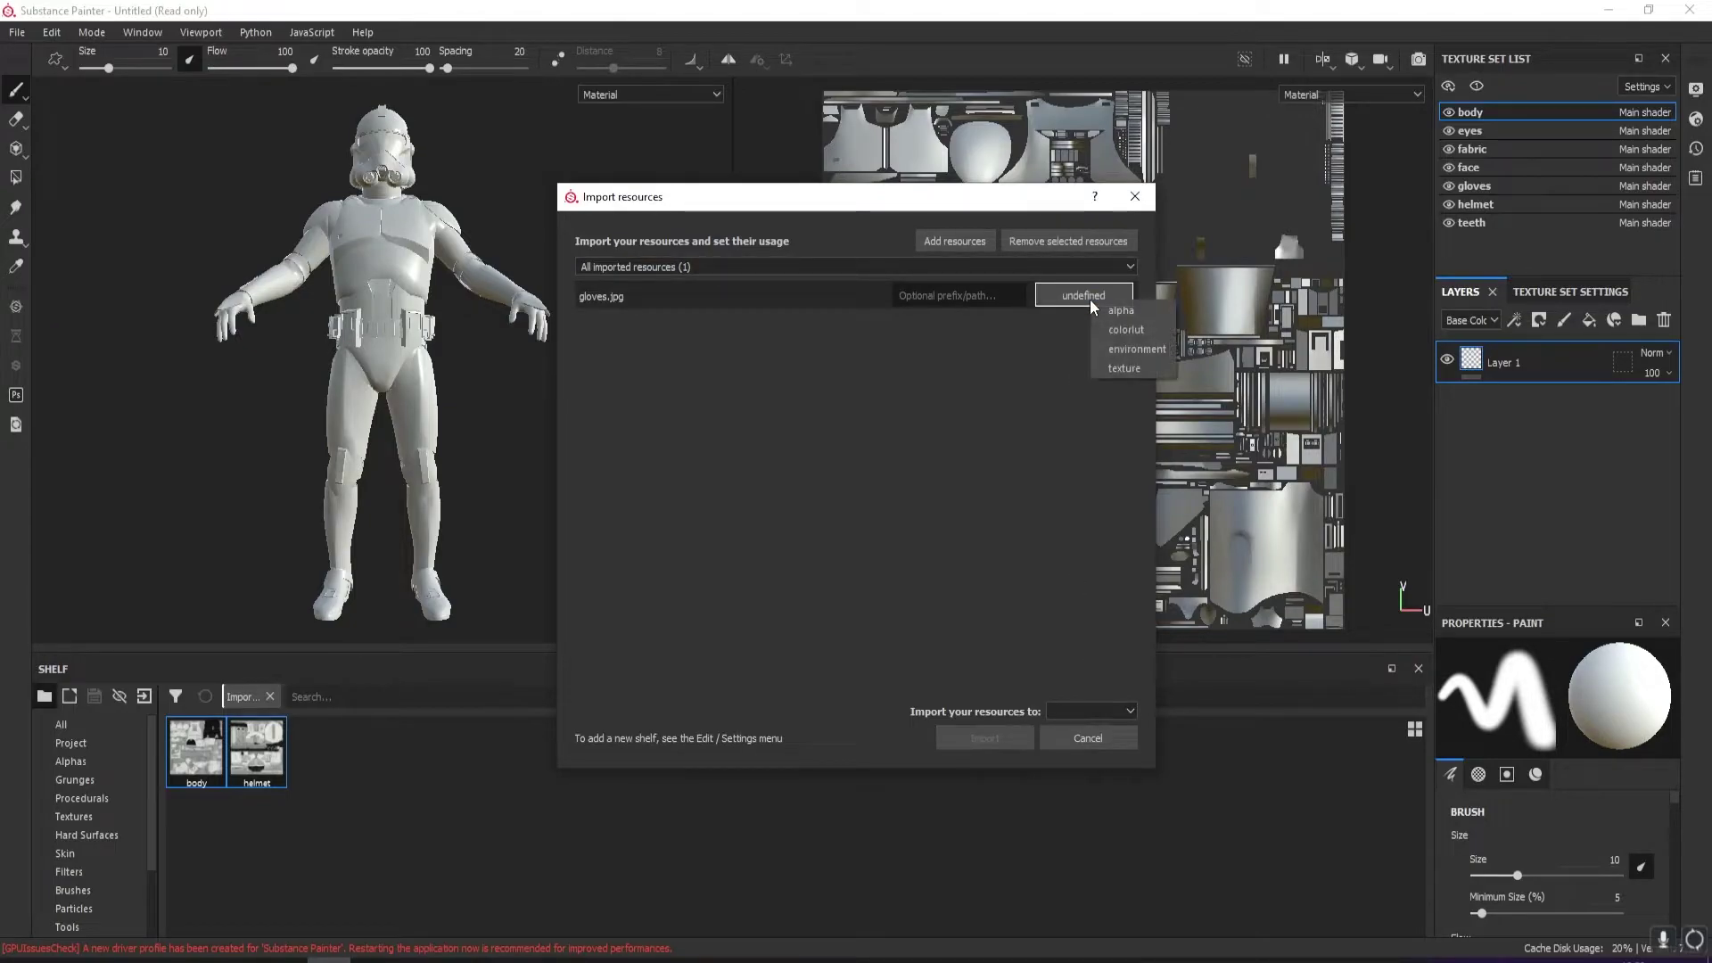
click(1137, 369)
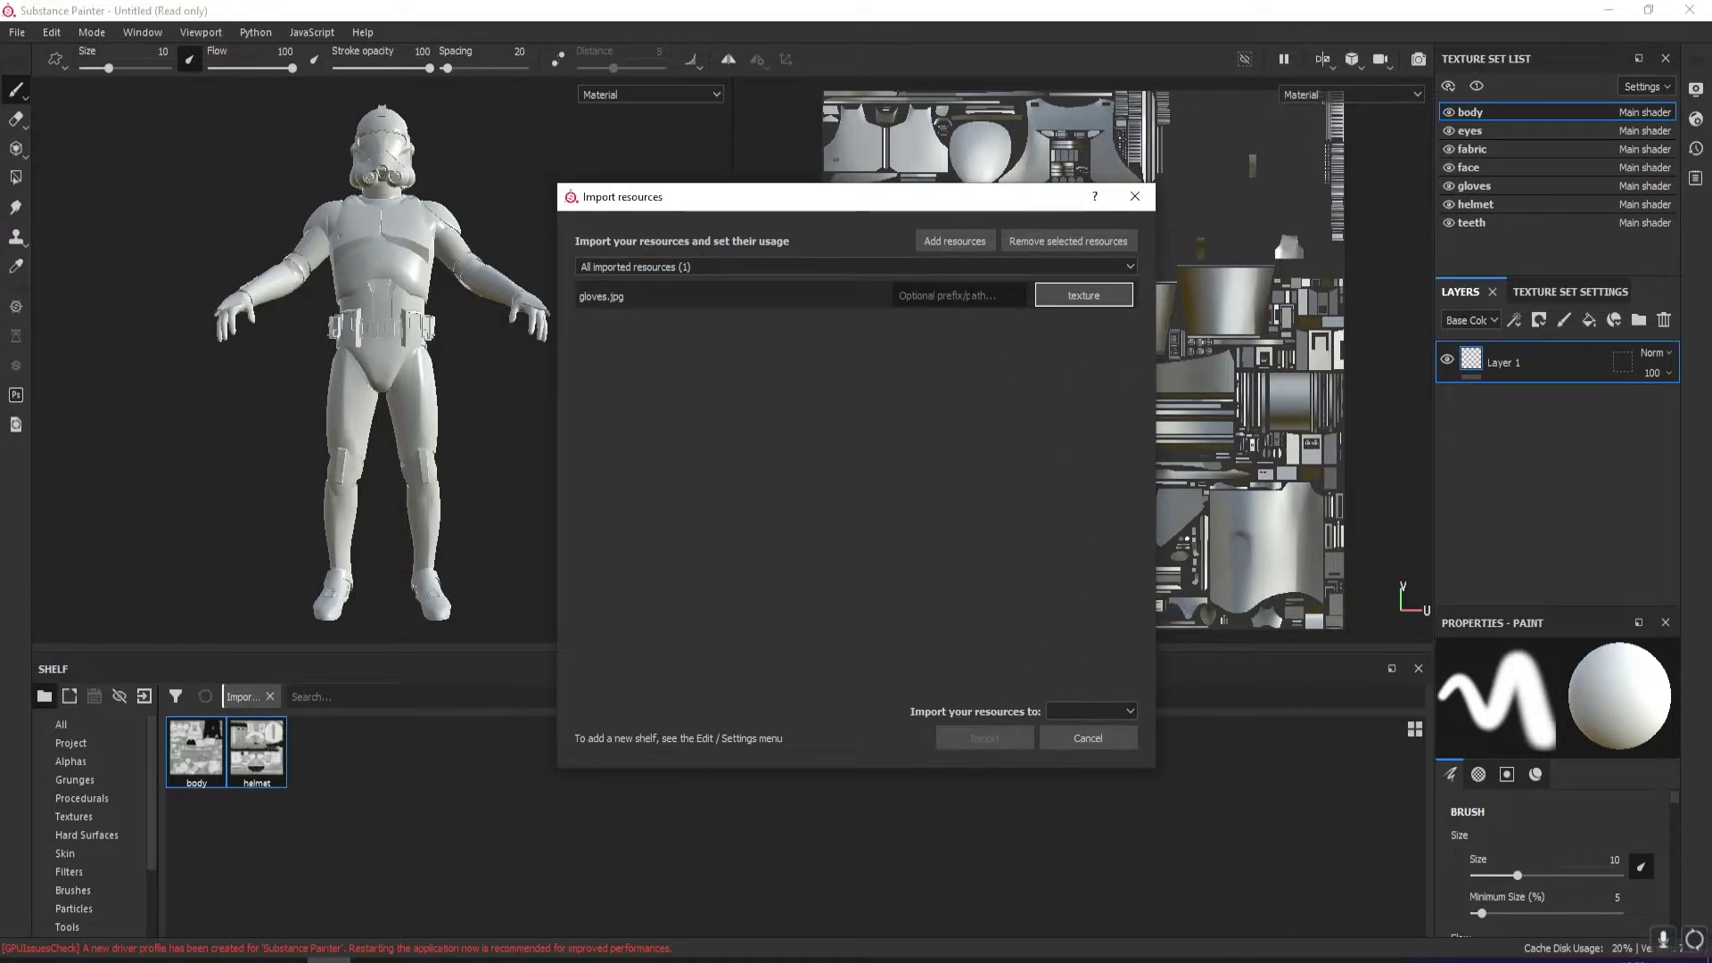
click(1090, 711)
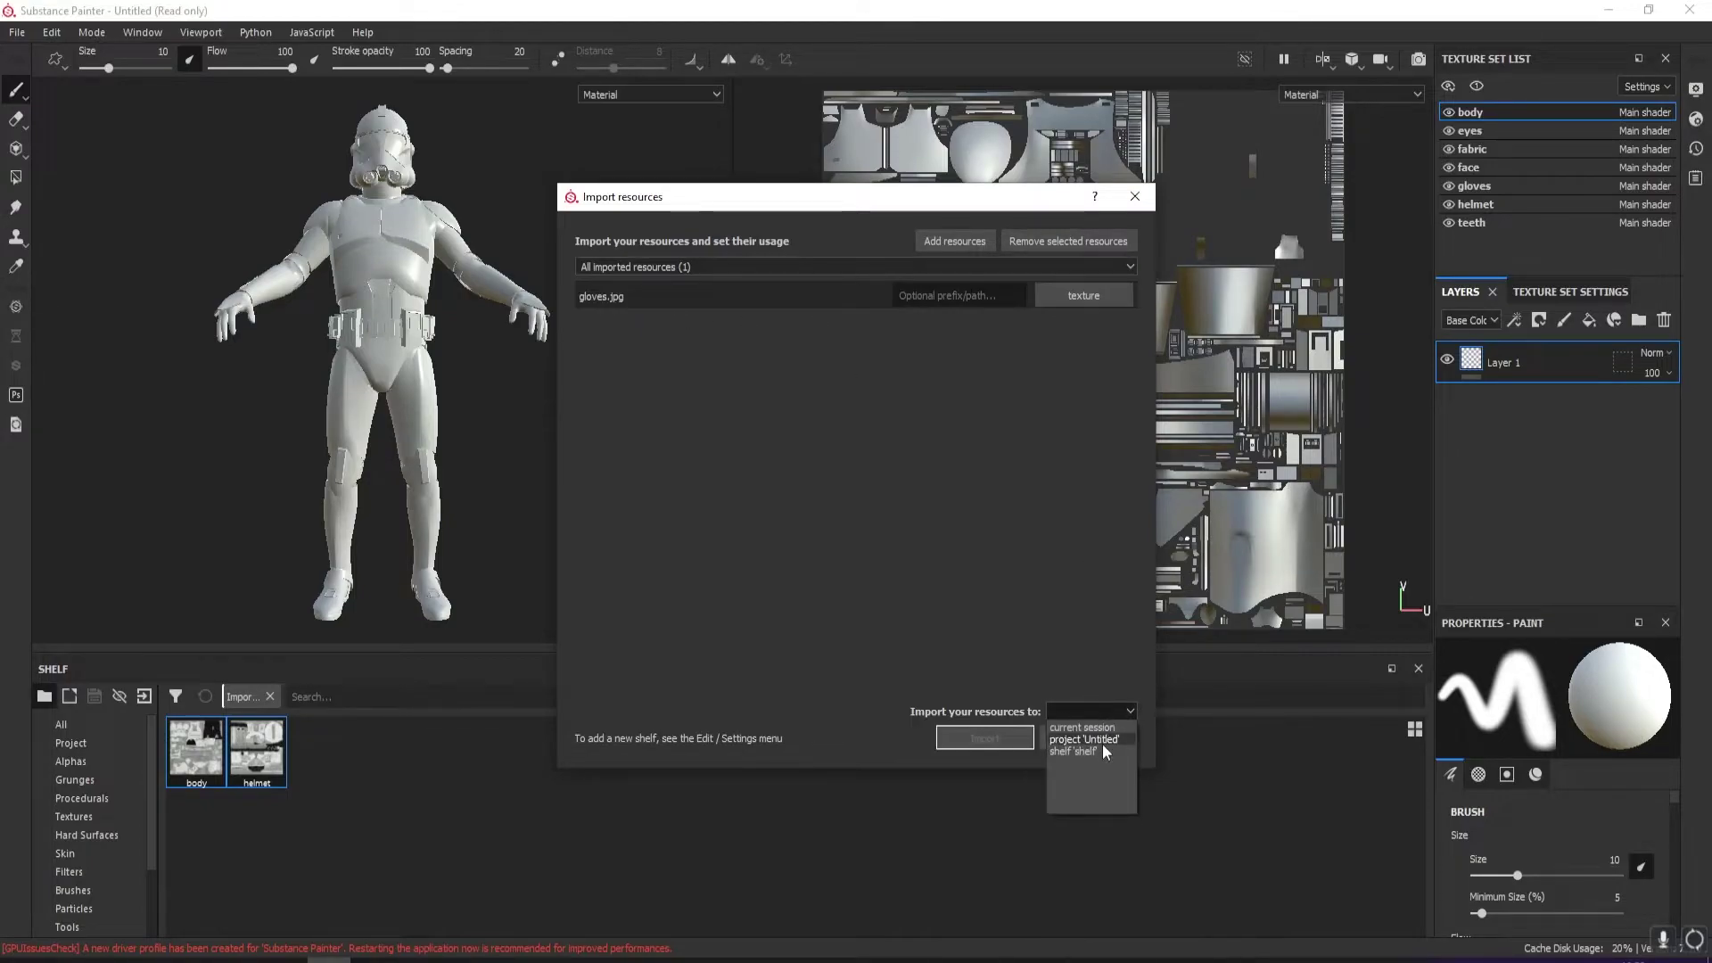
click(1111, 741)
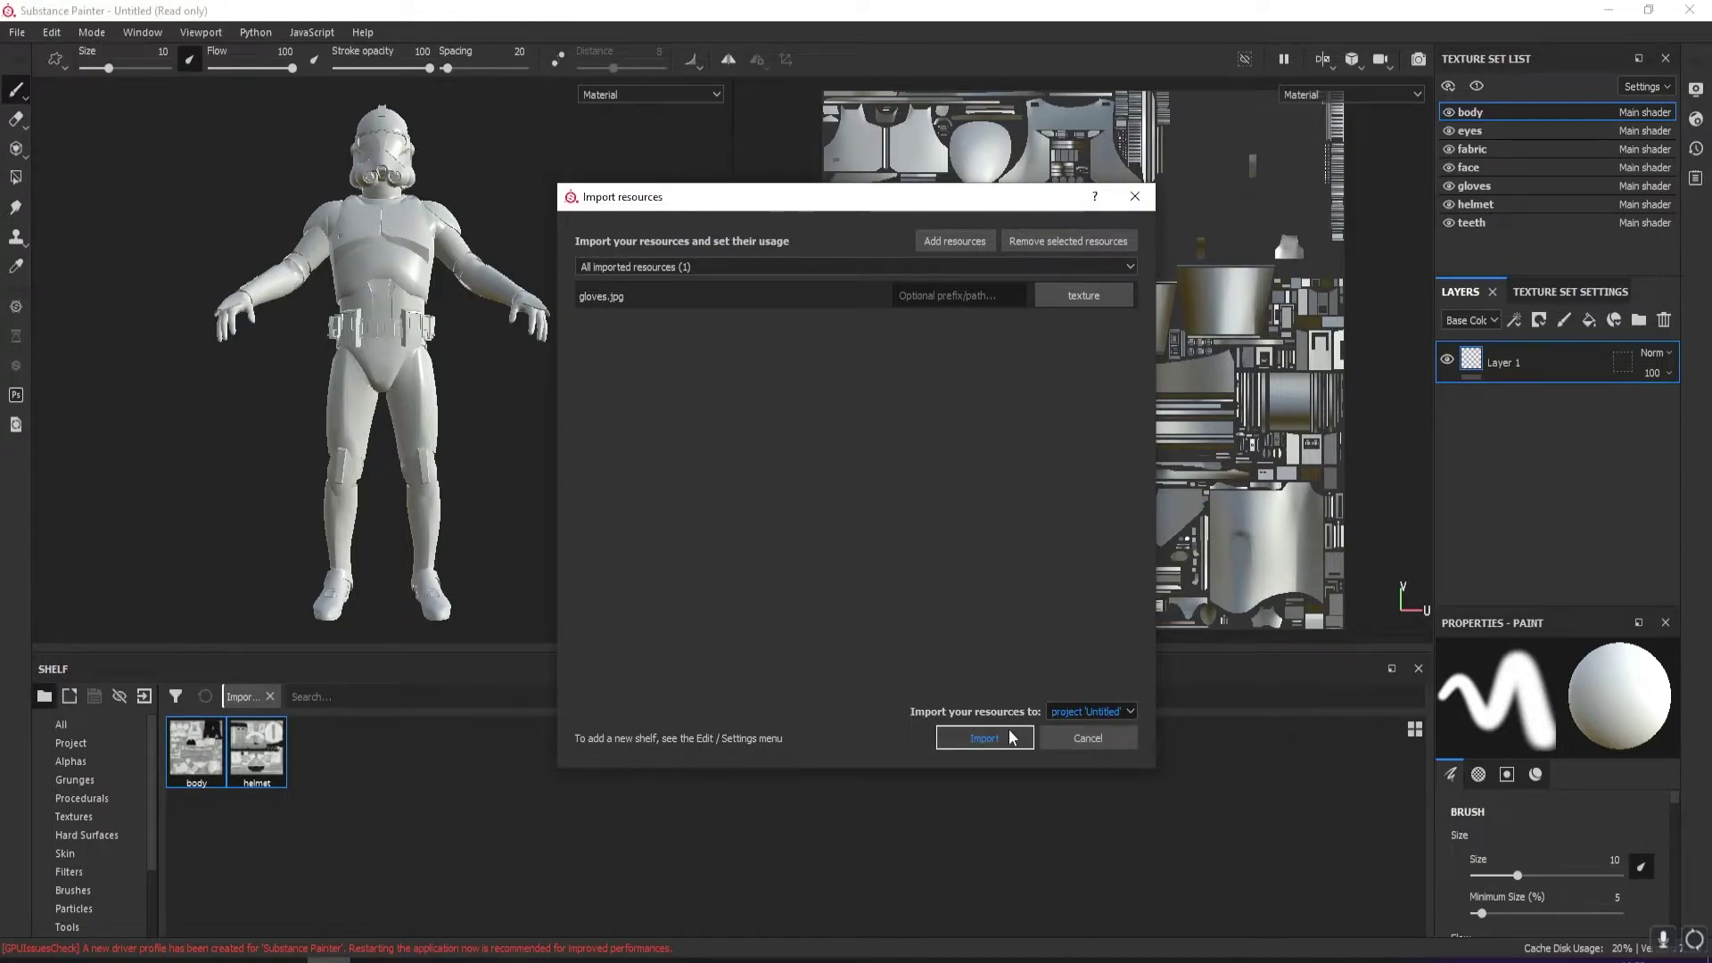
click(1011, 737)
click(99, 742)
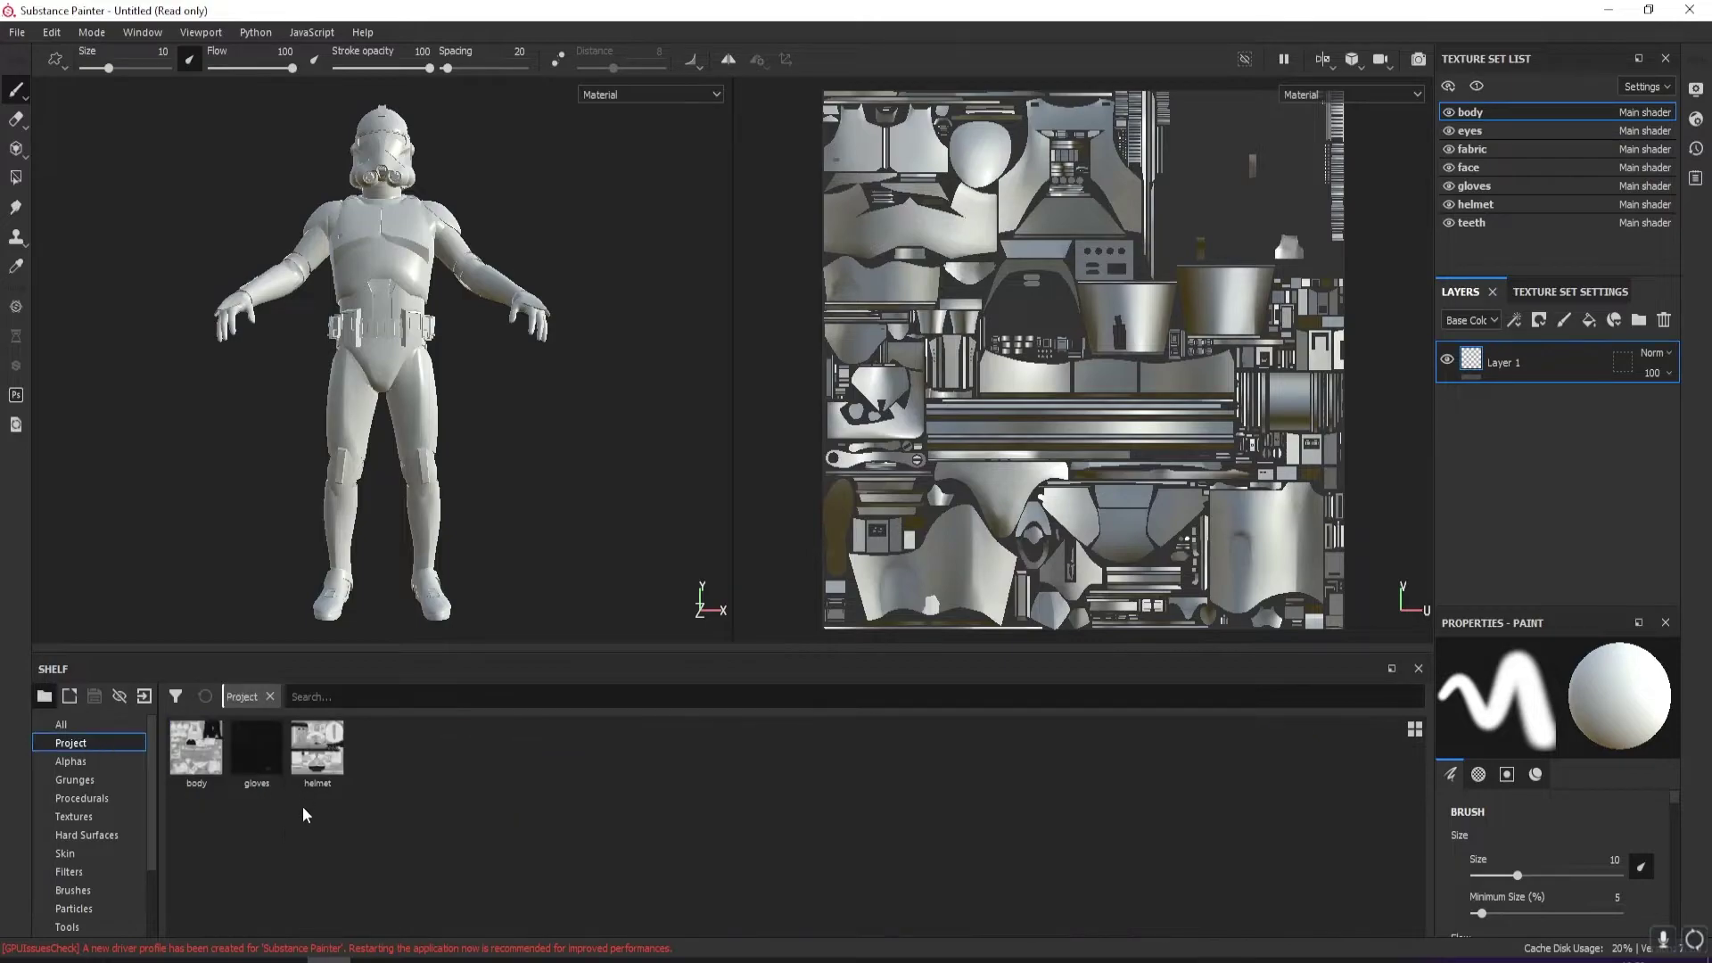
Switch the viewport channel between Base Color and Material, ending on Base Color
click(256, 756)
mouse_move(287, 764)
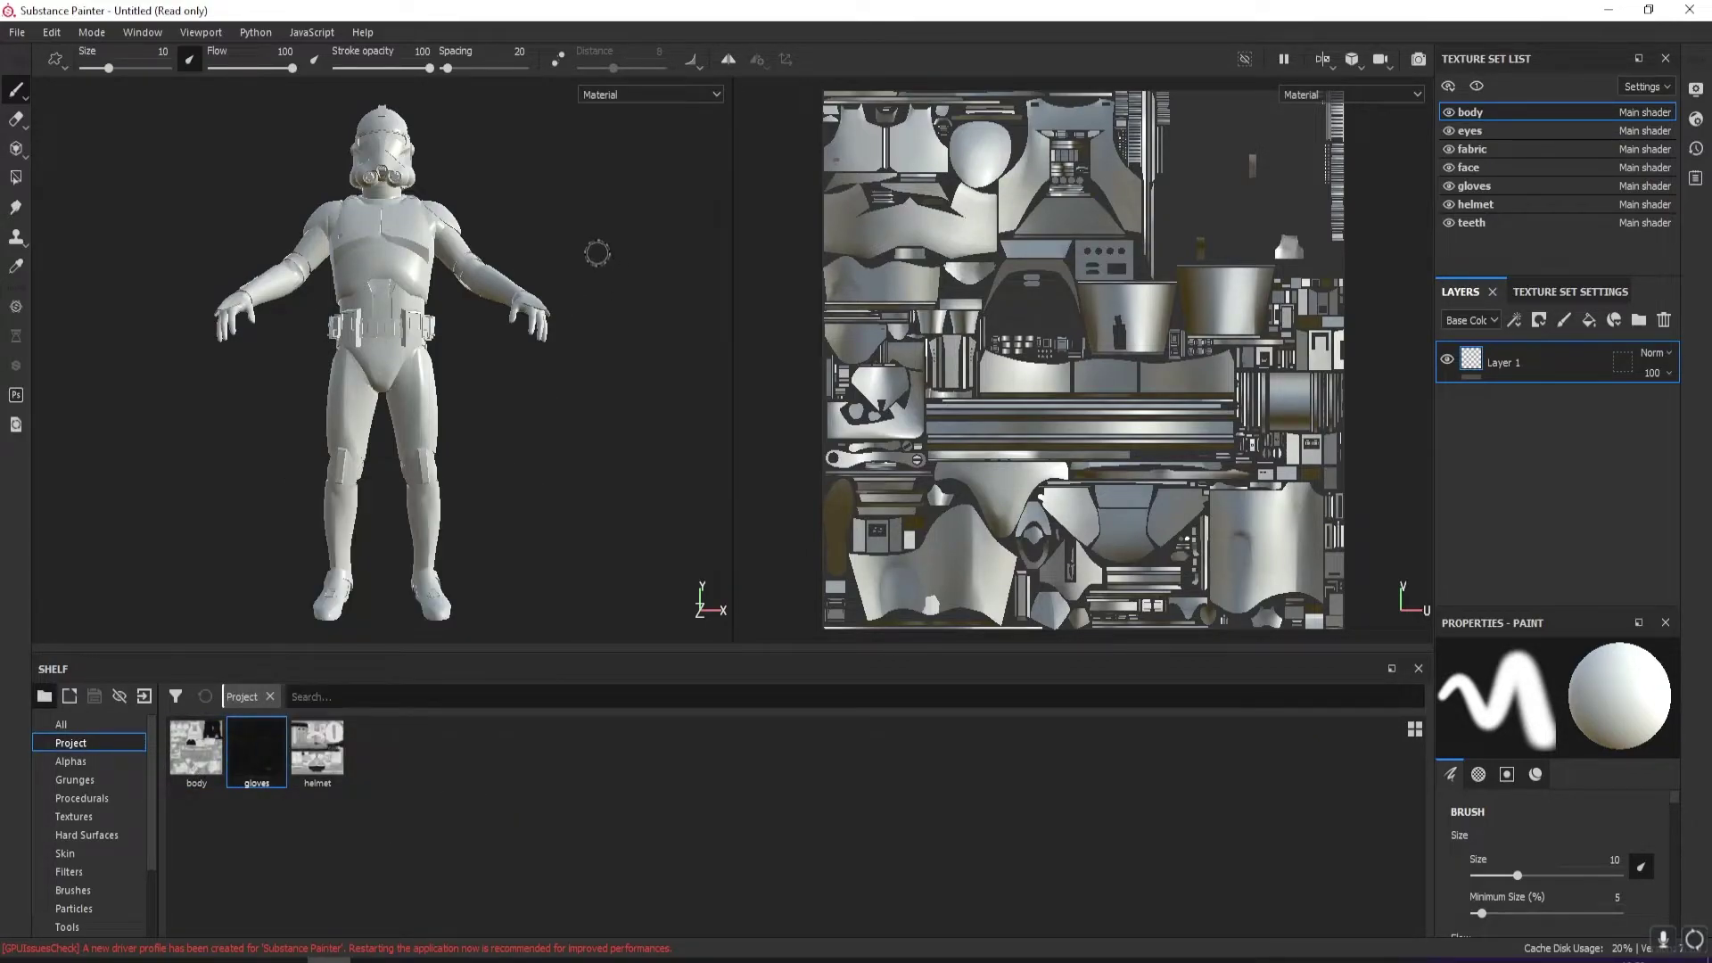
click(662, 97)
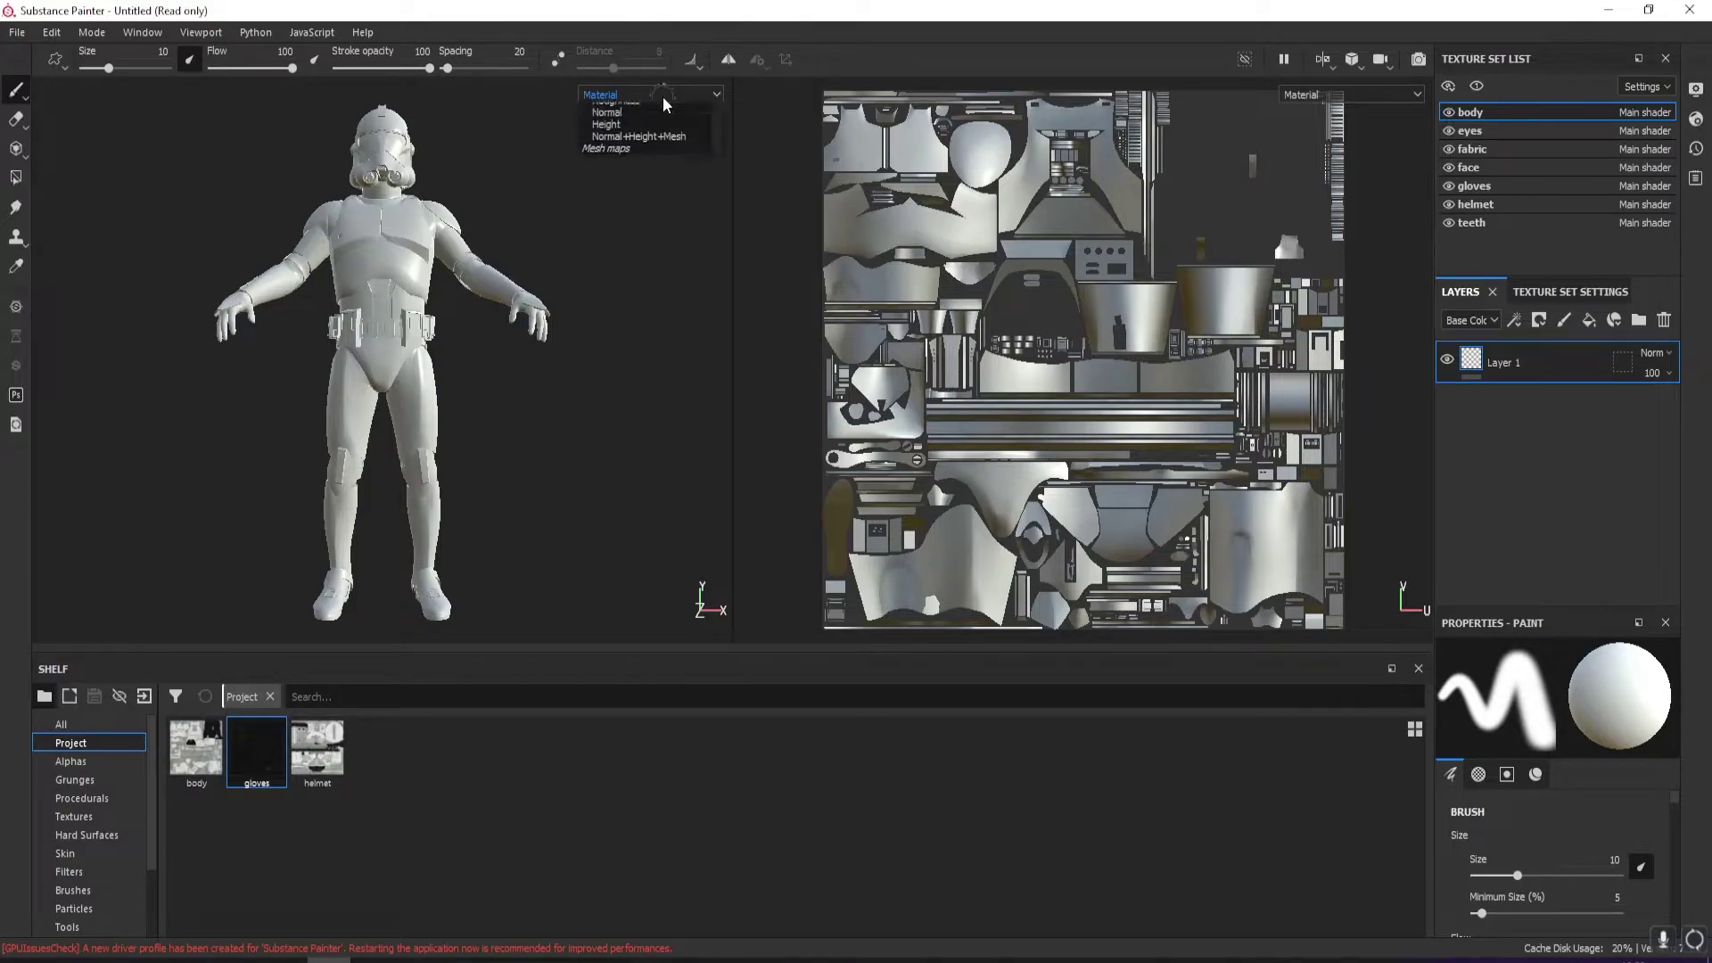
click(650, 144)
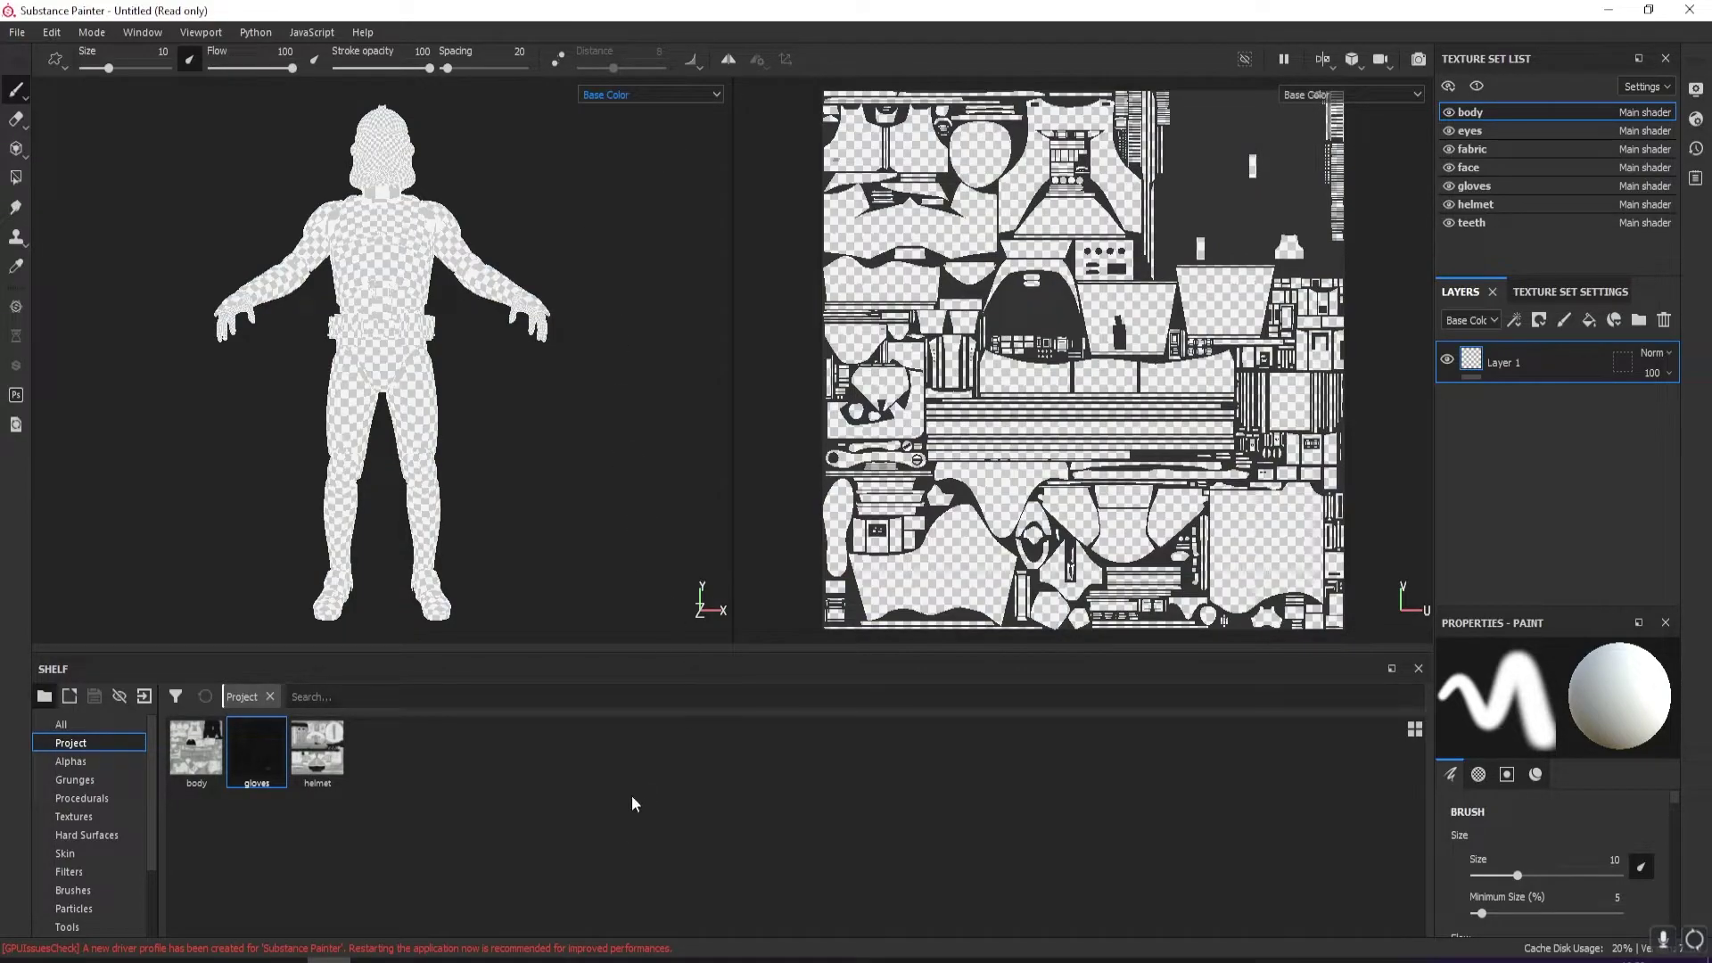
click(625, 95)
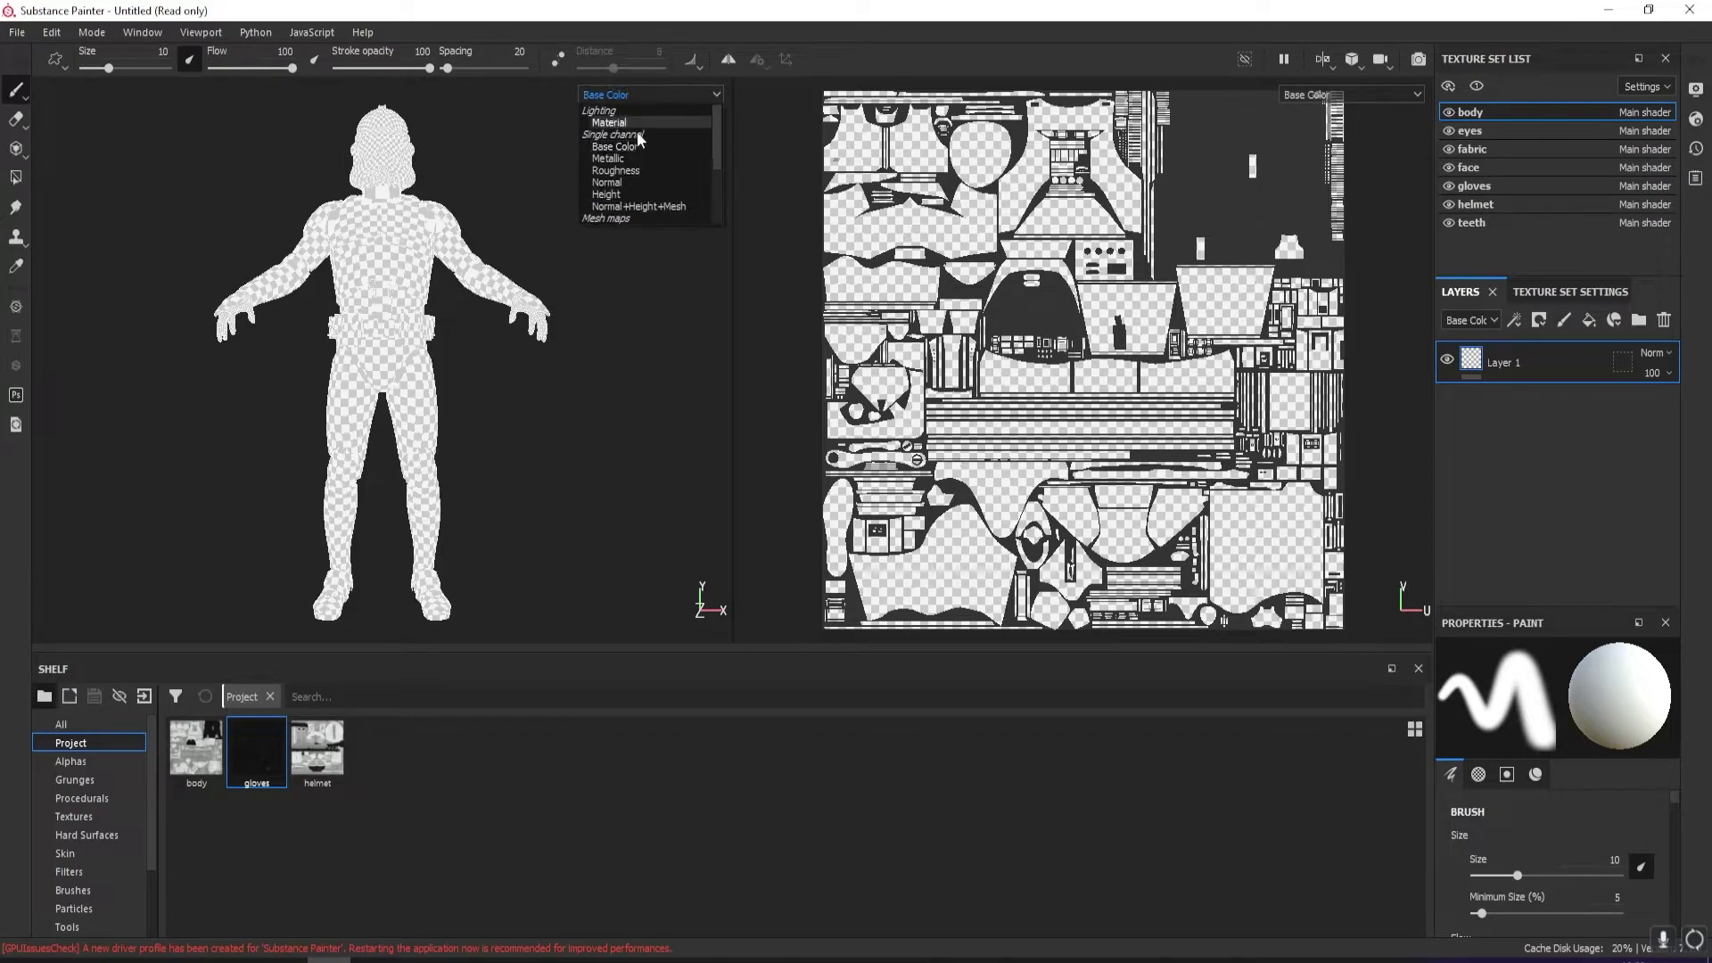
click(611, 124)
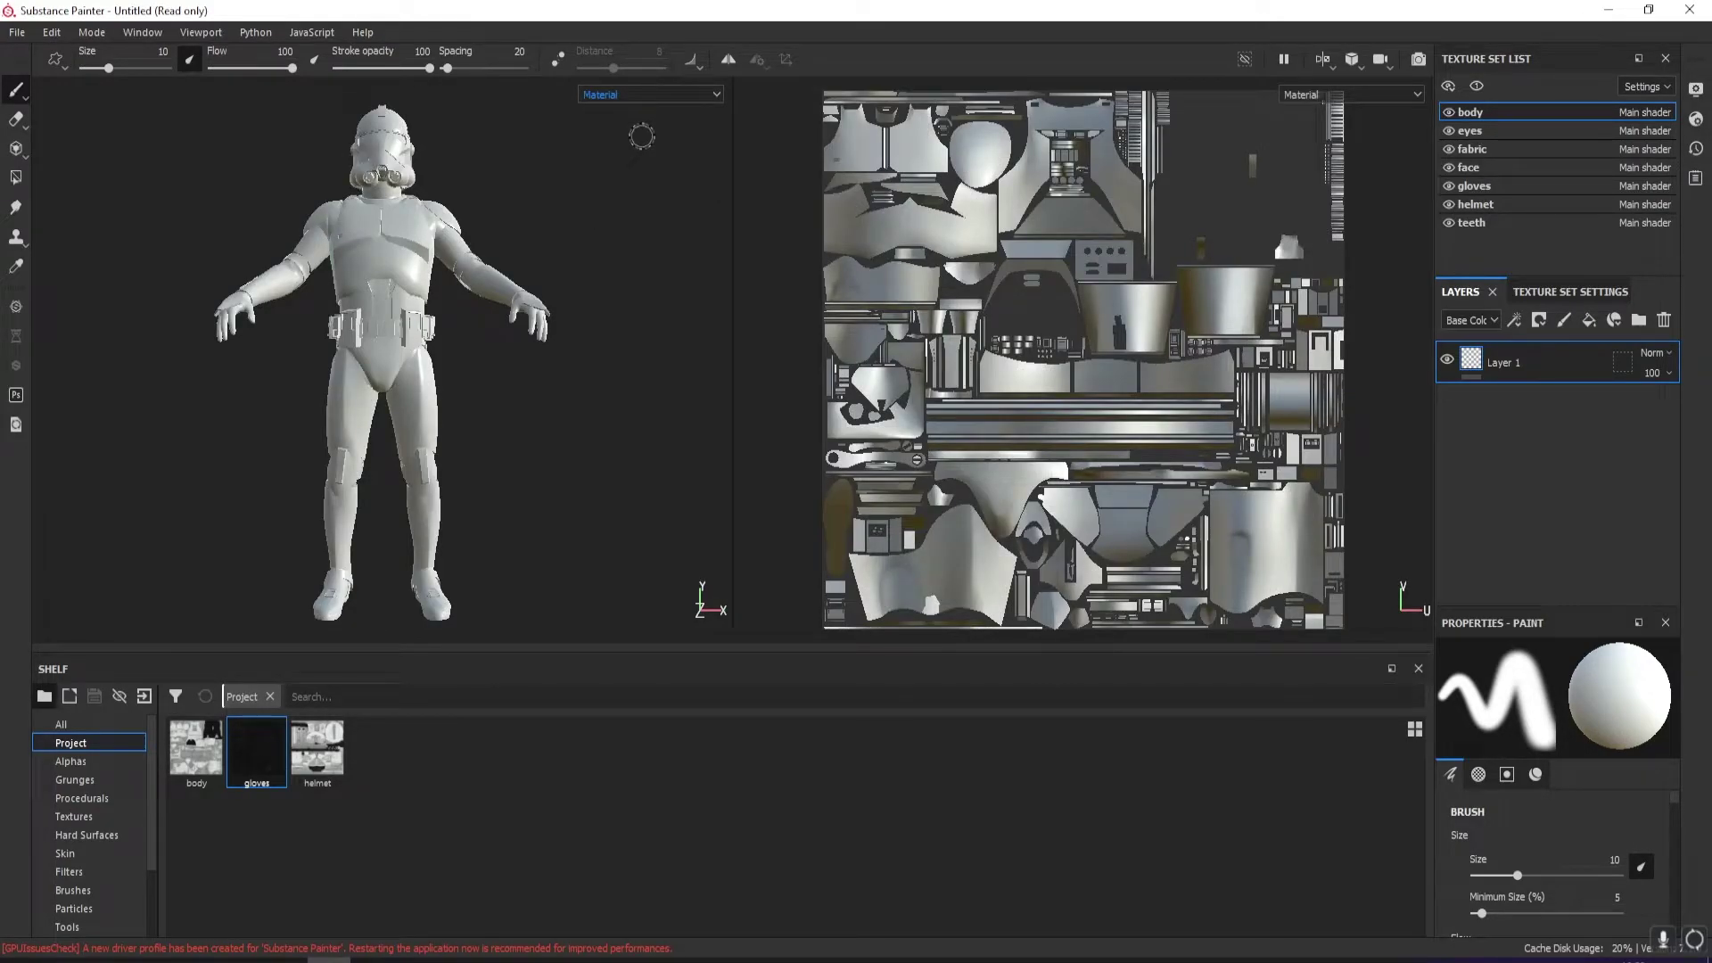
click(642, 94)
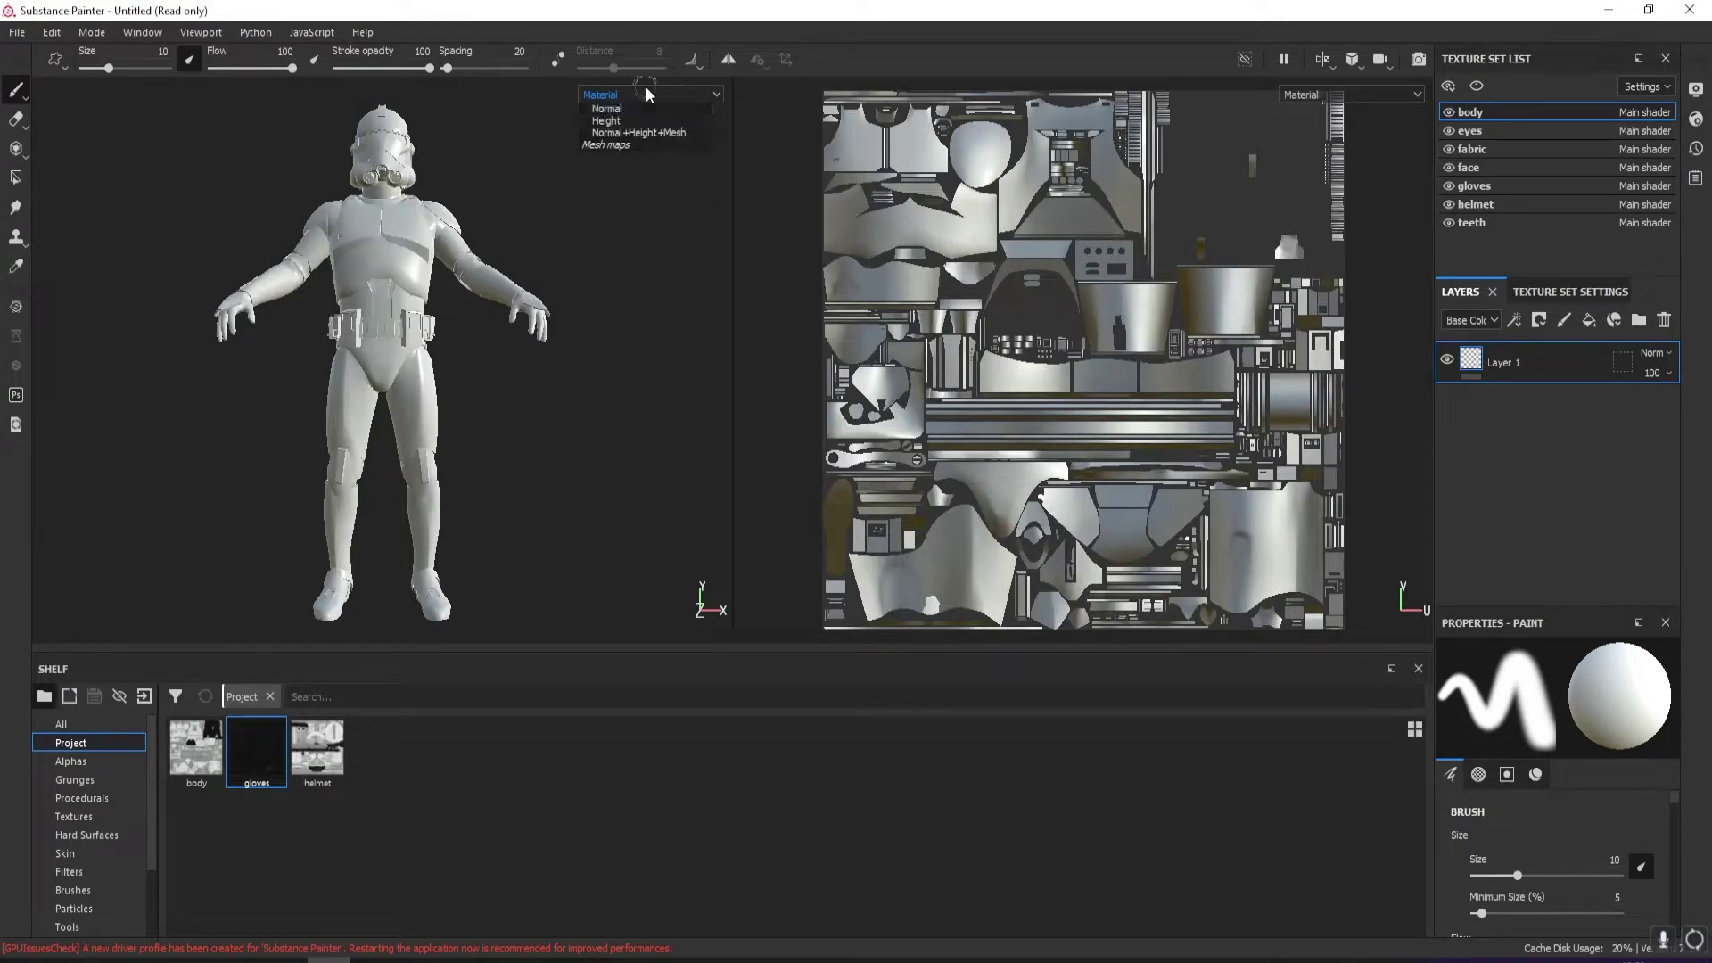
click(647, 159)
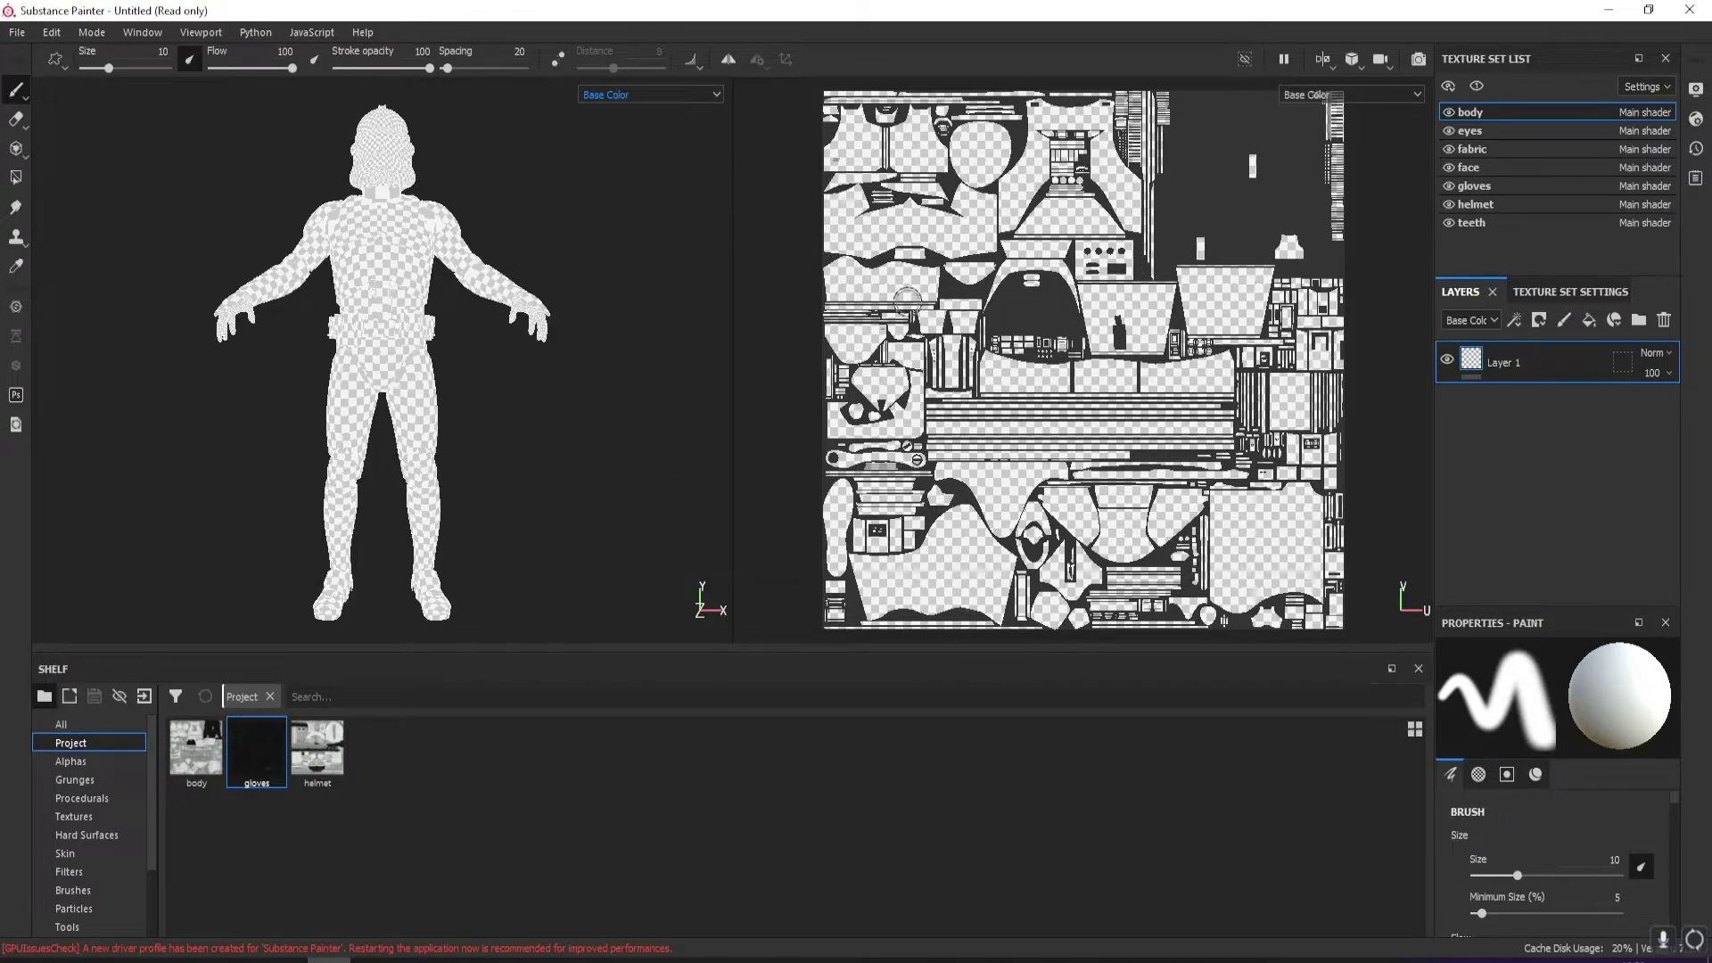
Orbit the trooper, then turn off the eyes, face and teeth texture sets
scroll(389, 428, up, 5)
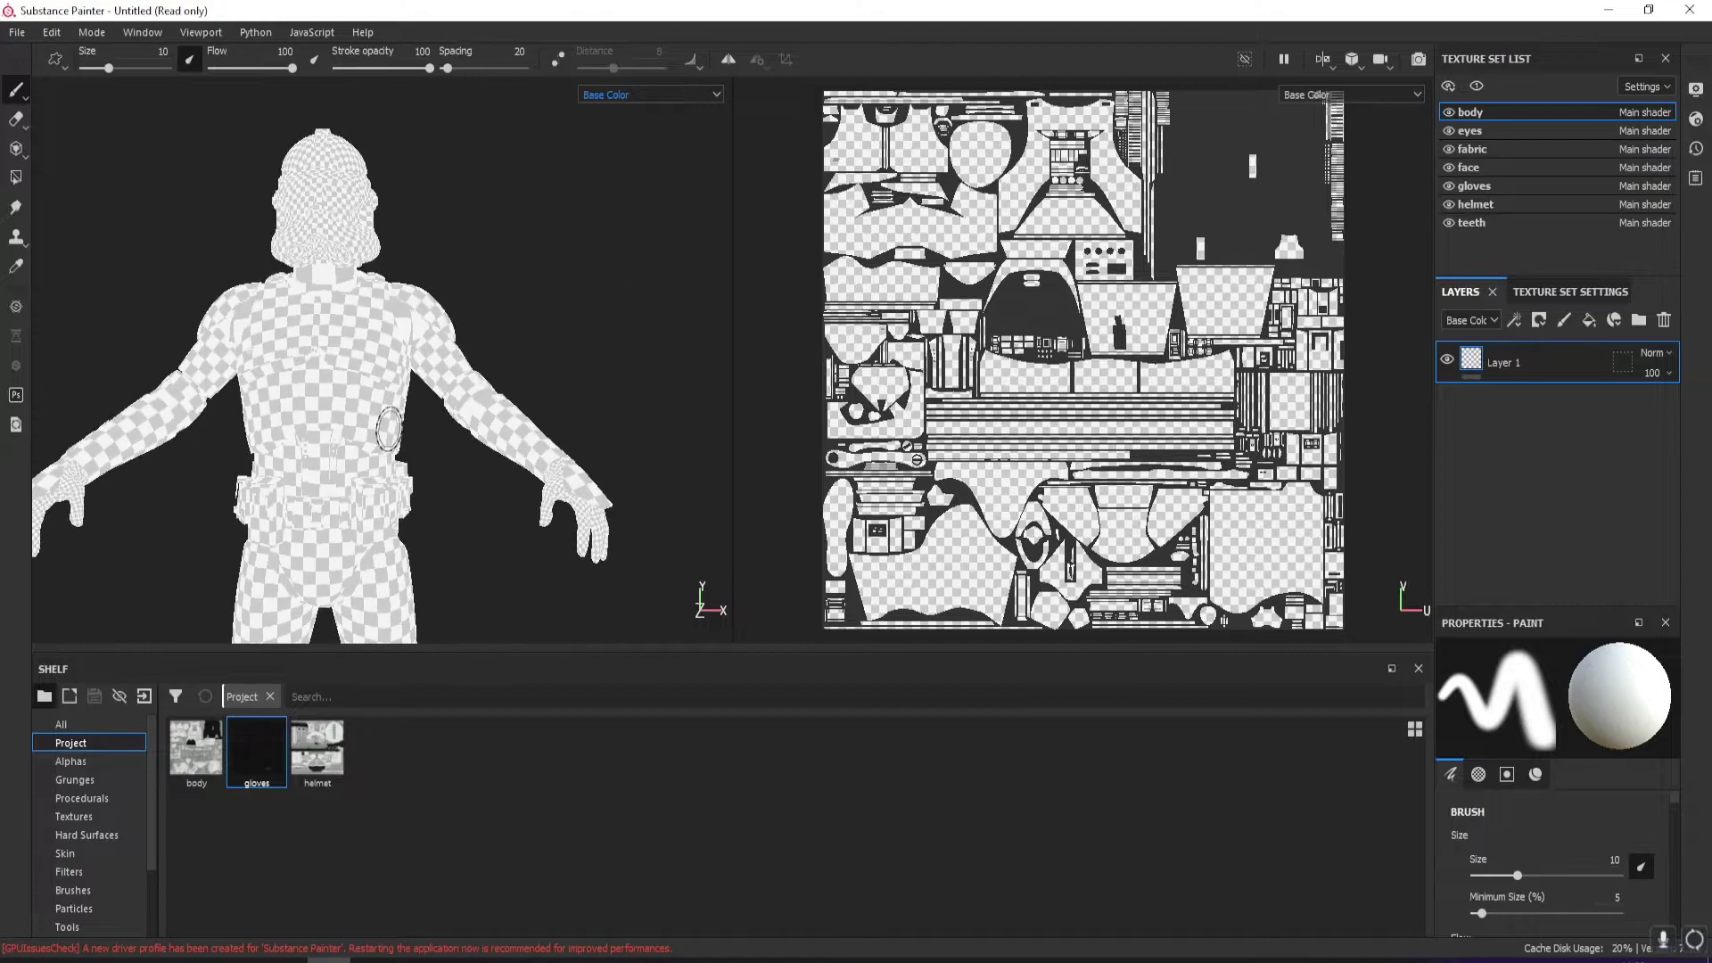
alt+drag(389, 429, 392, 393)
drag(197, 751, 250, 785)
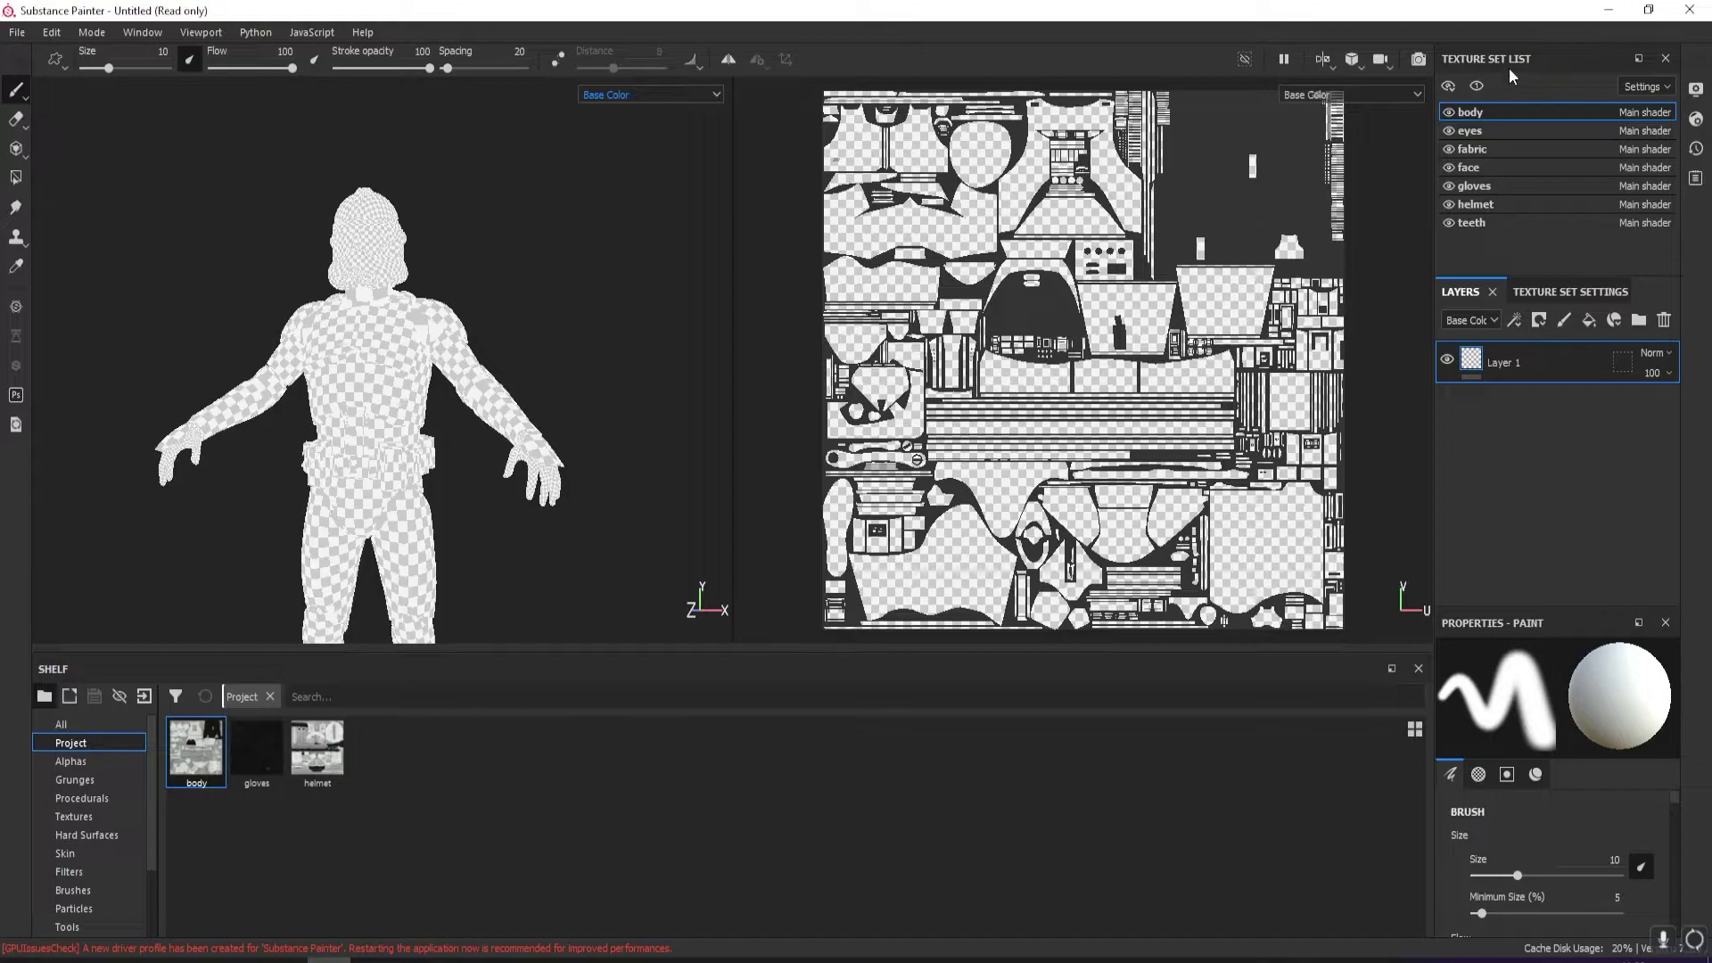
click(1449, 132)
click(1449, 168)
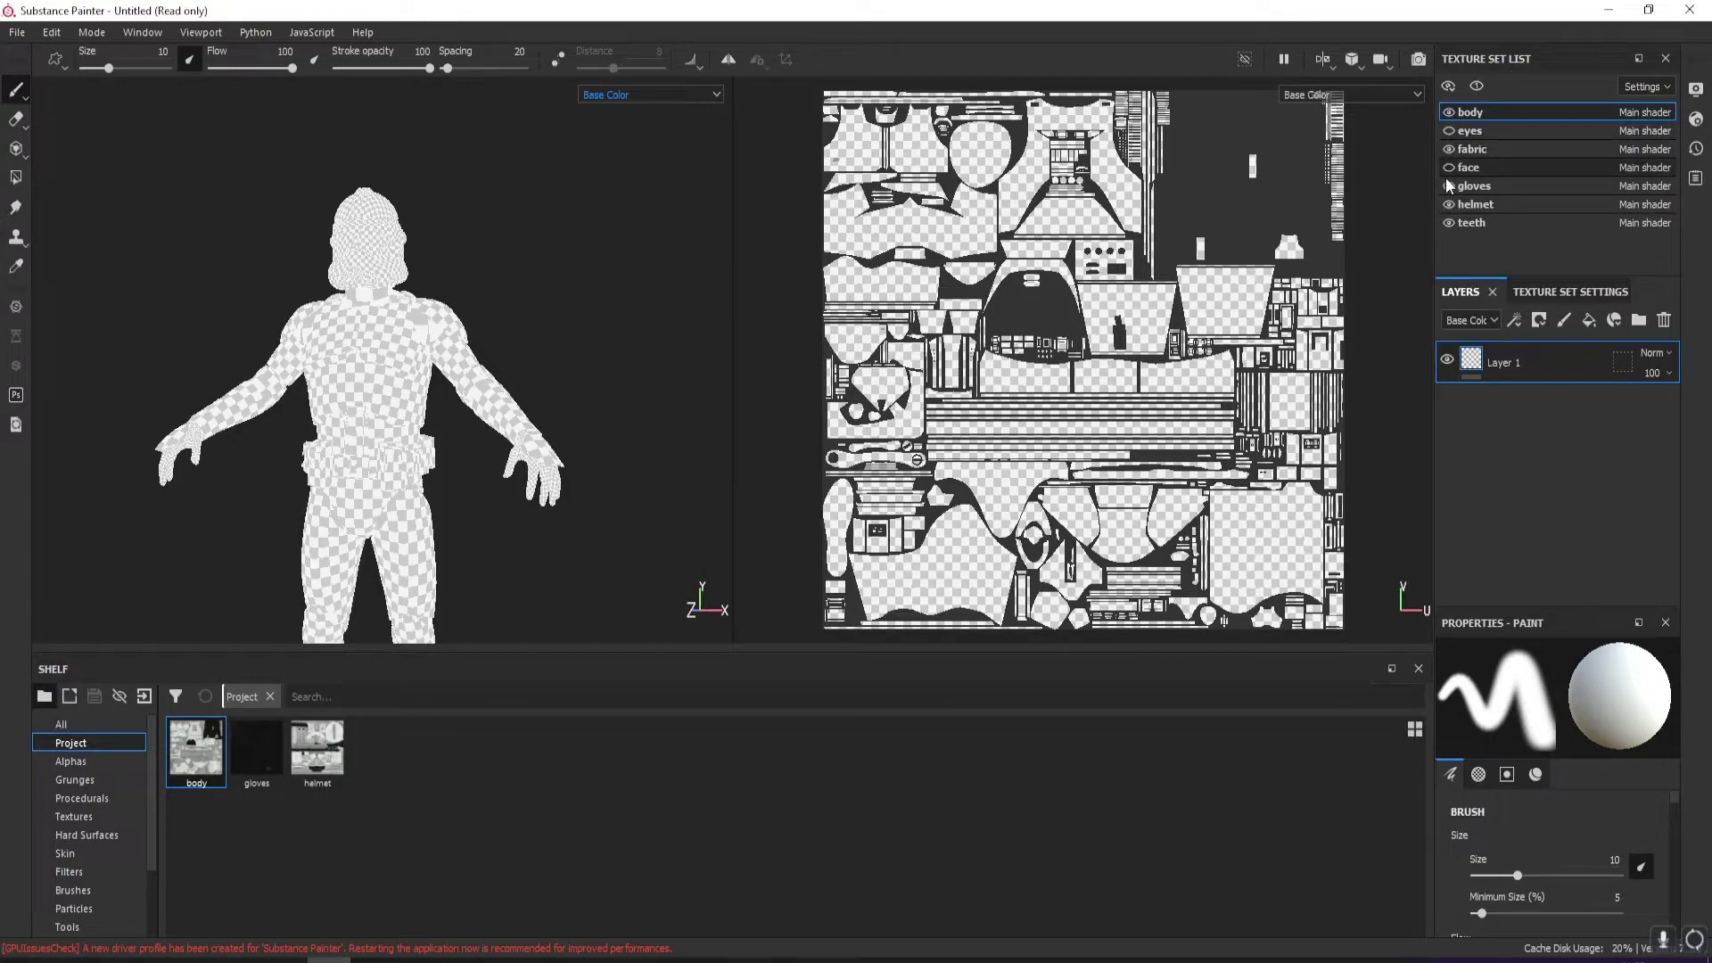
click(1449, 222)
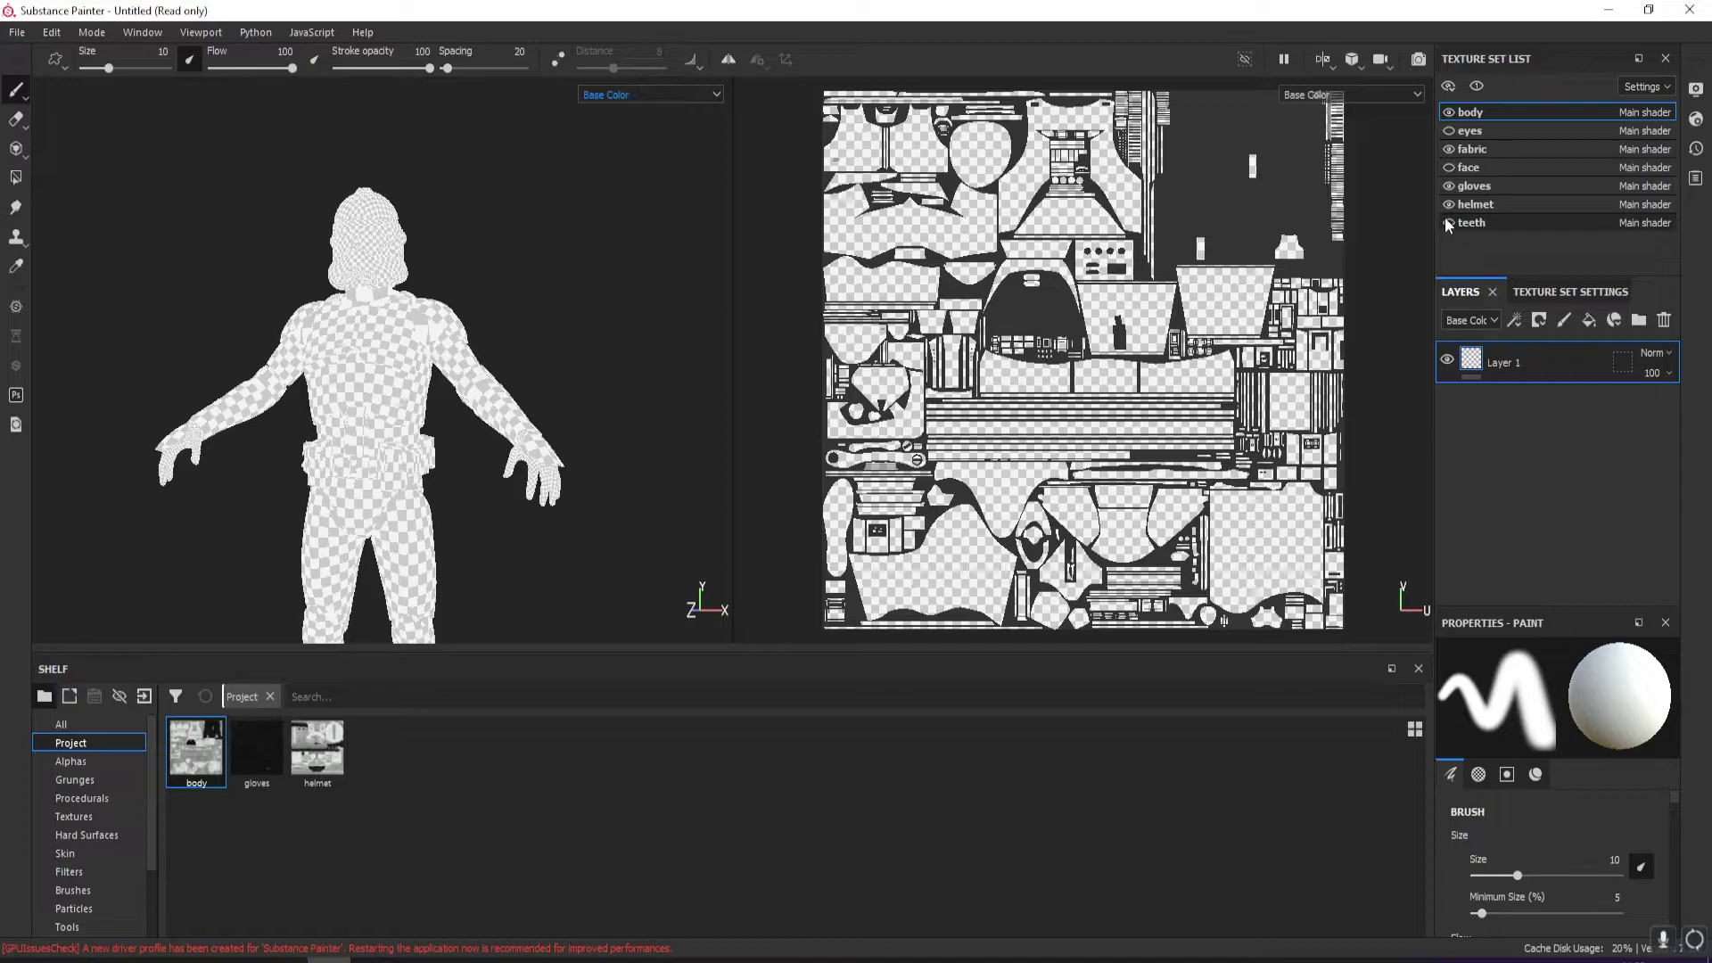
Add a fill to the body's Layer 1 and try a dark red base colour
right_click(1565, 367)
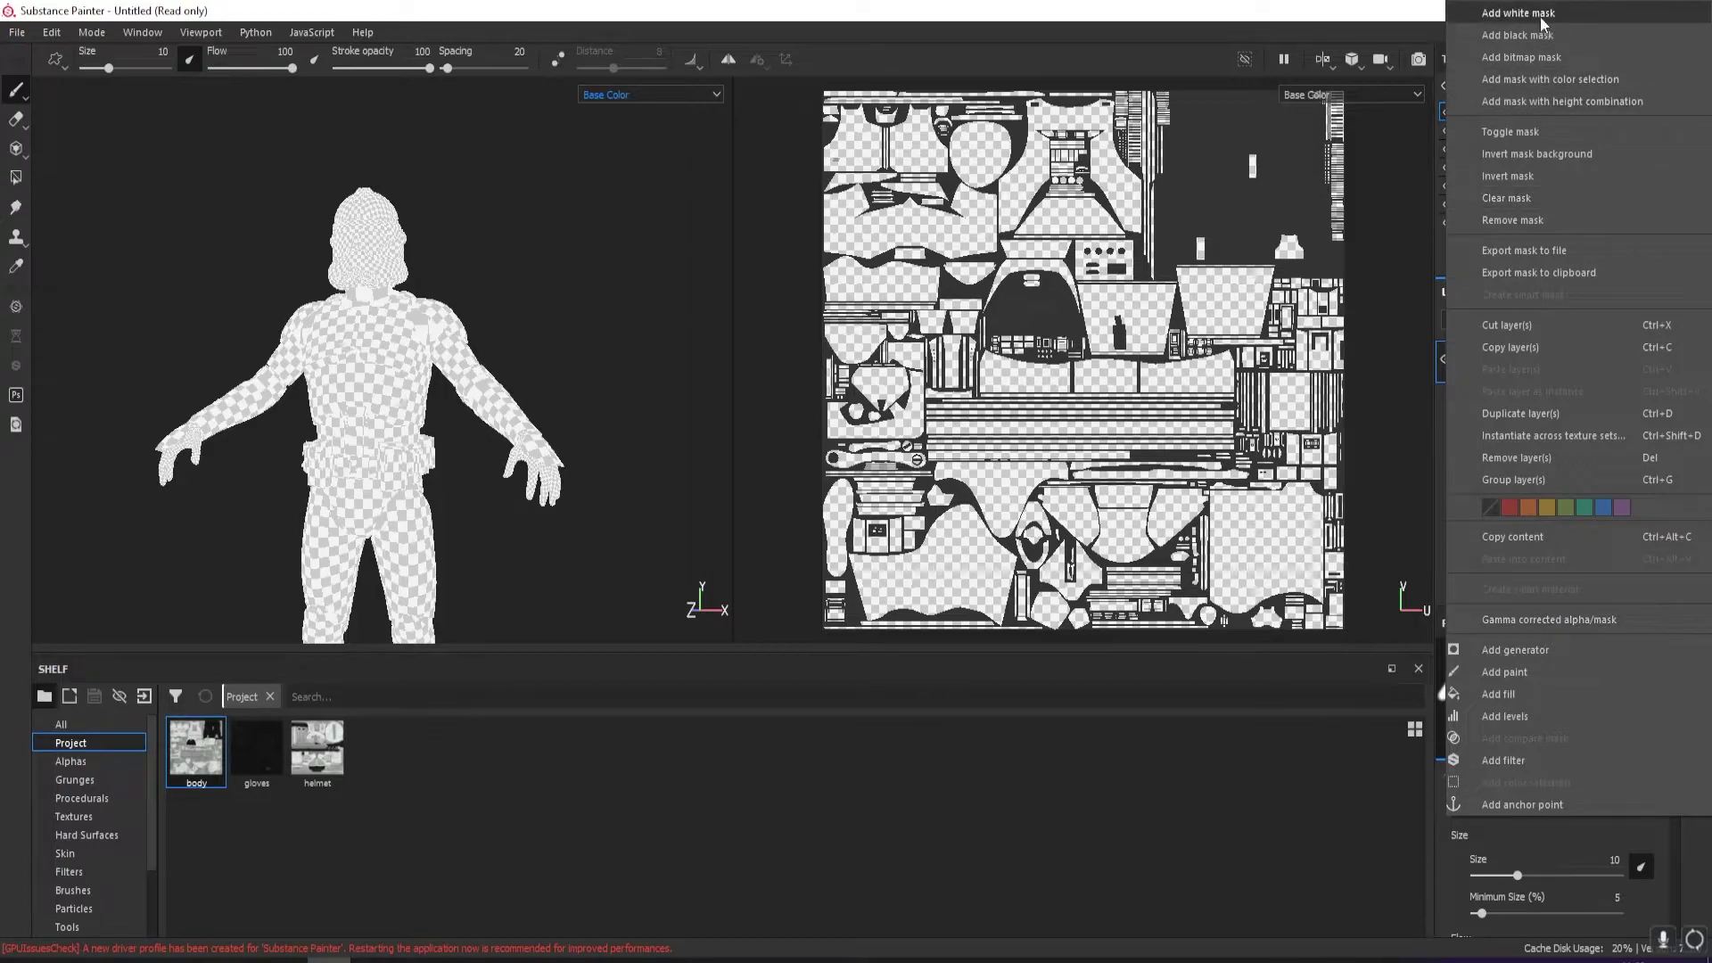
click(1541, 694)
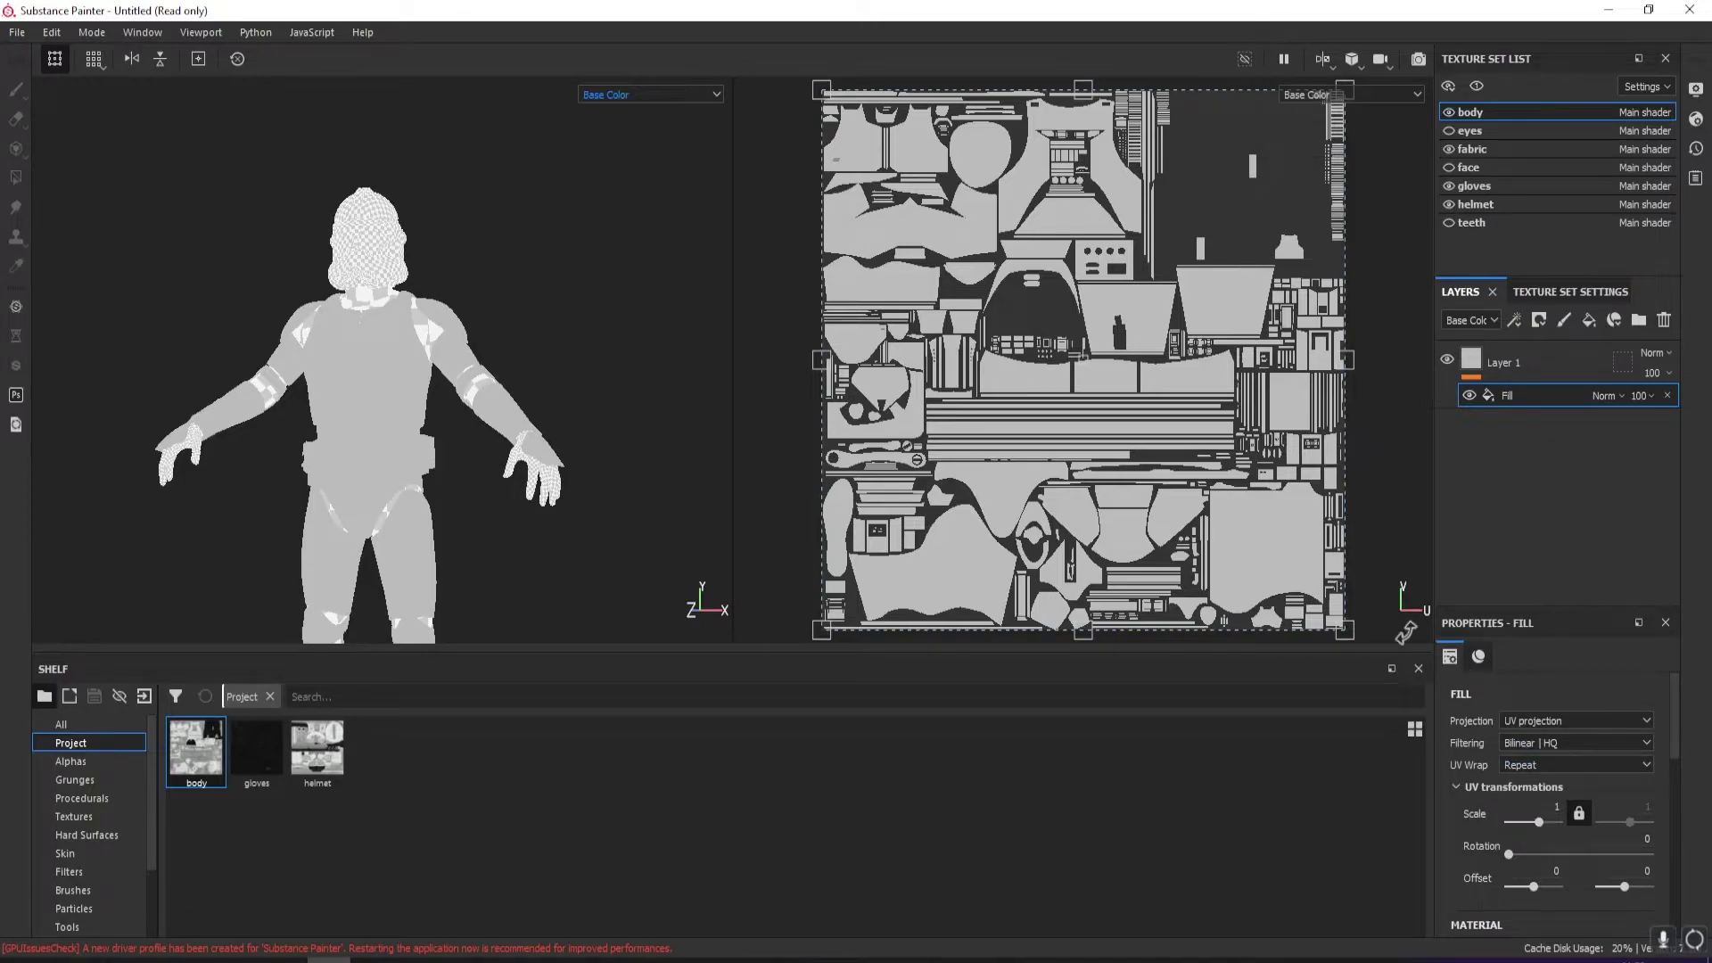
scroll(1511, 738, down, 5)
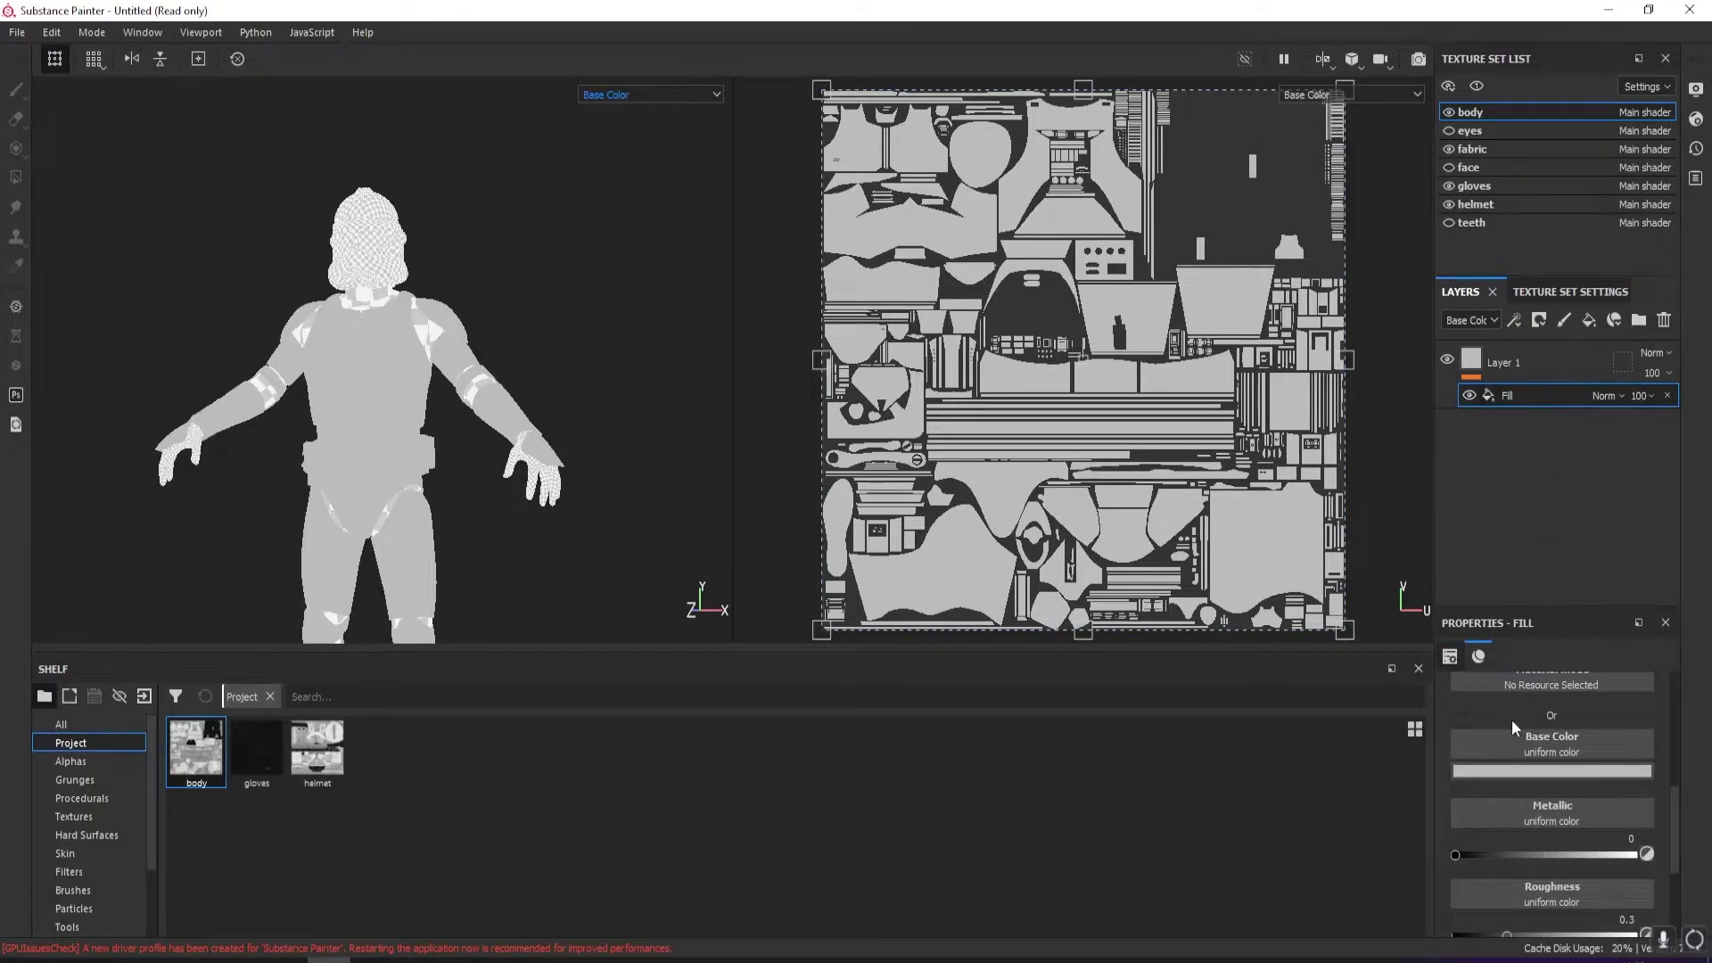
scroll(1511, 720, down, 2)
scroll(1511, 705, up, 3)
scroll(1511, 701, up, 3)
scroll(1511, 701, down, 3)
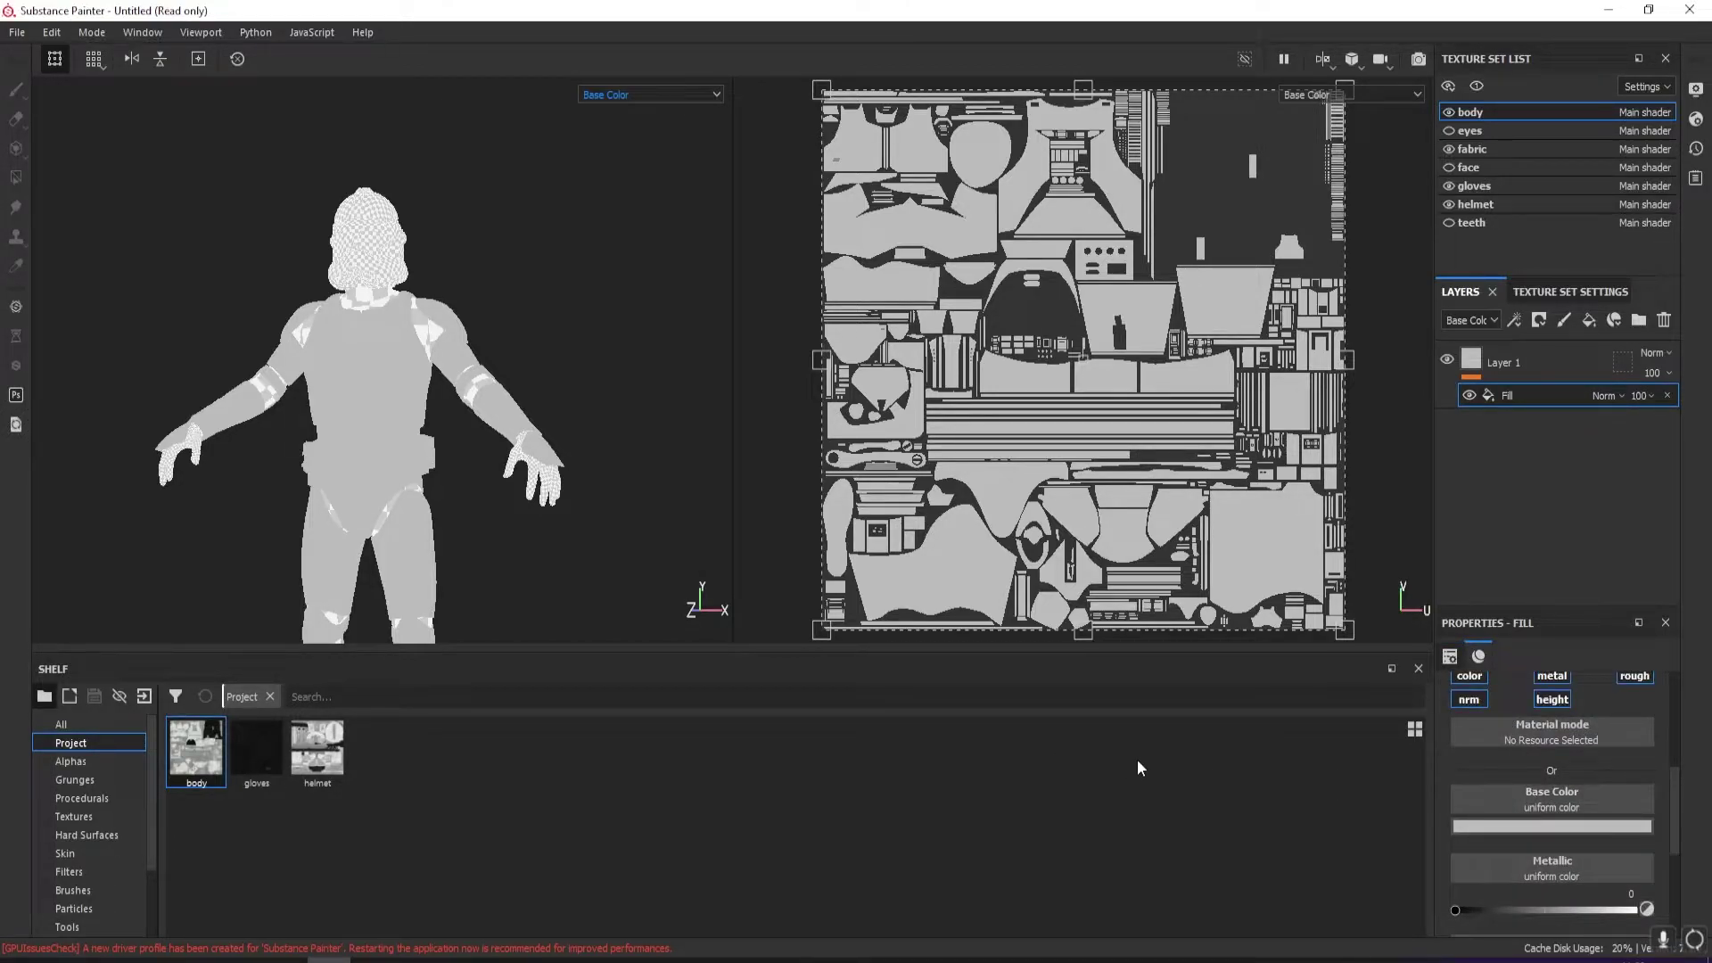
click(1583, 827)
drag(1495, 772, 1426, 609)
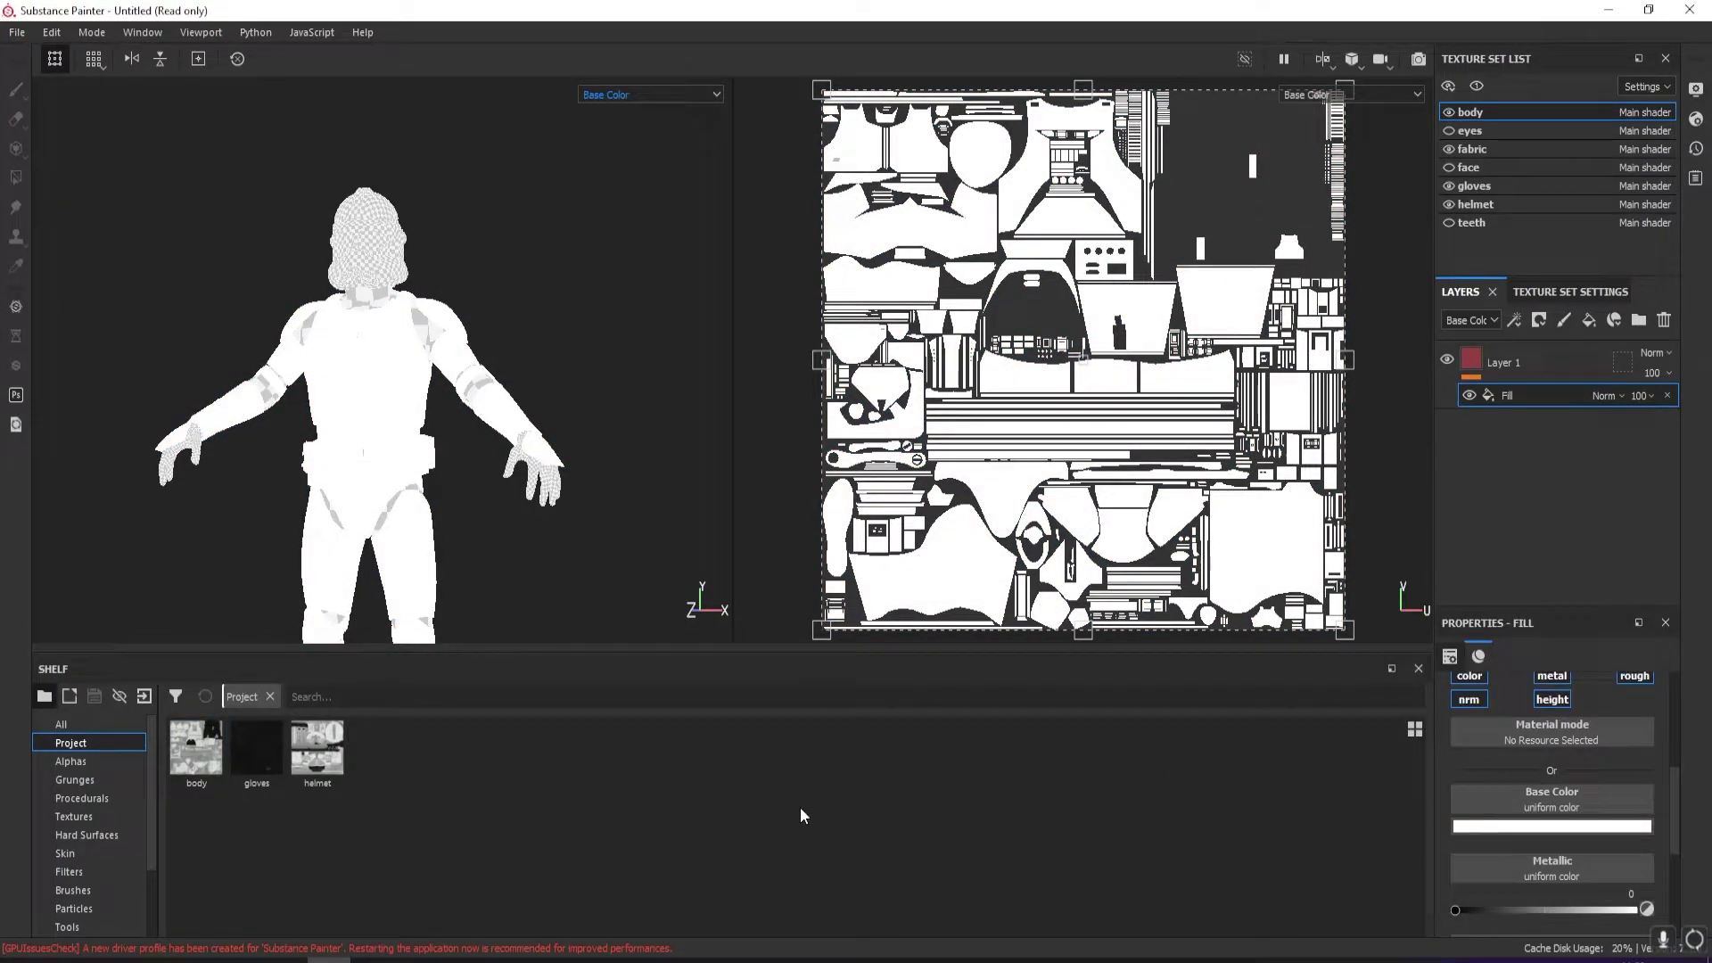
Use the body texture as the fill's Base Color and inspect the torso from behind
mouse_move(202, 747)
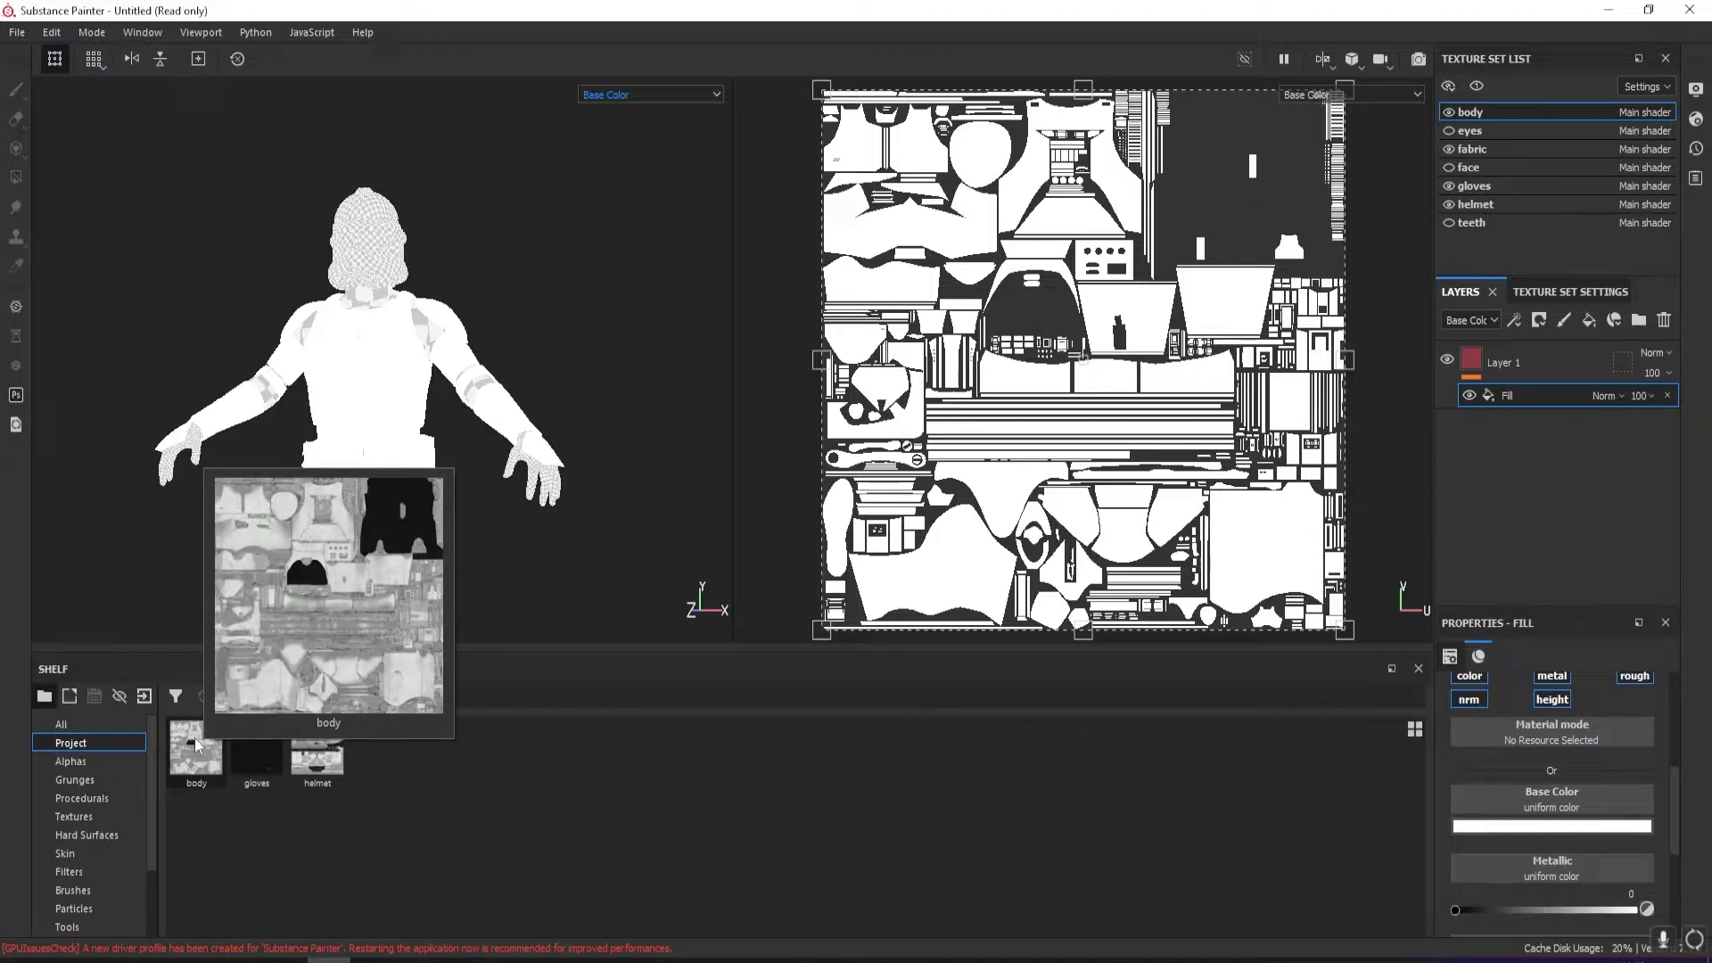
drag(198, 746, 1559, 793)
scroll(323, 373, up, 5)
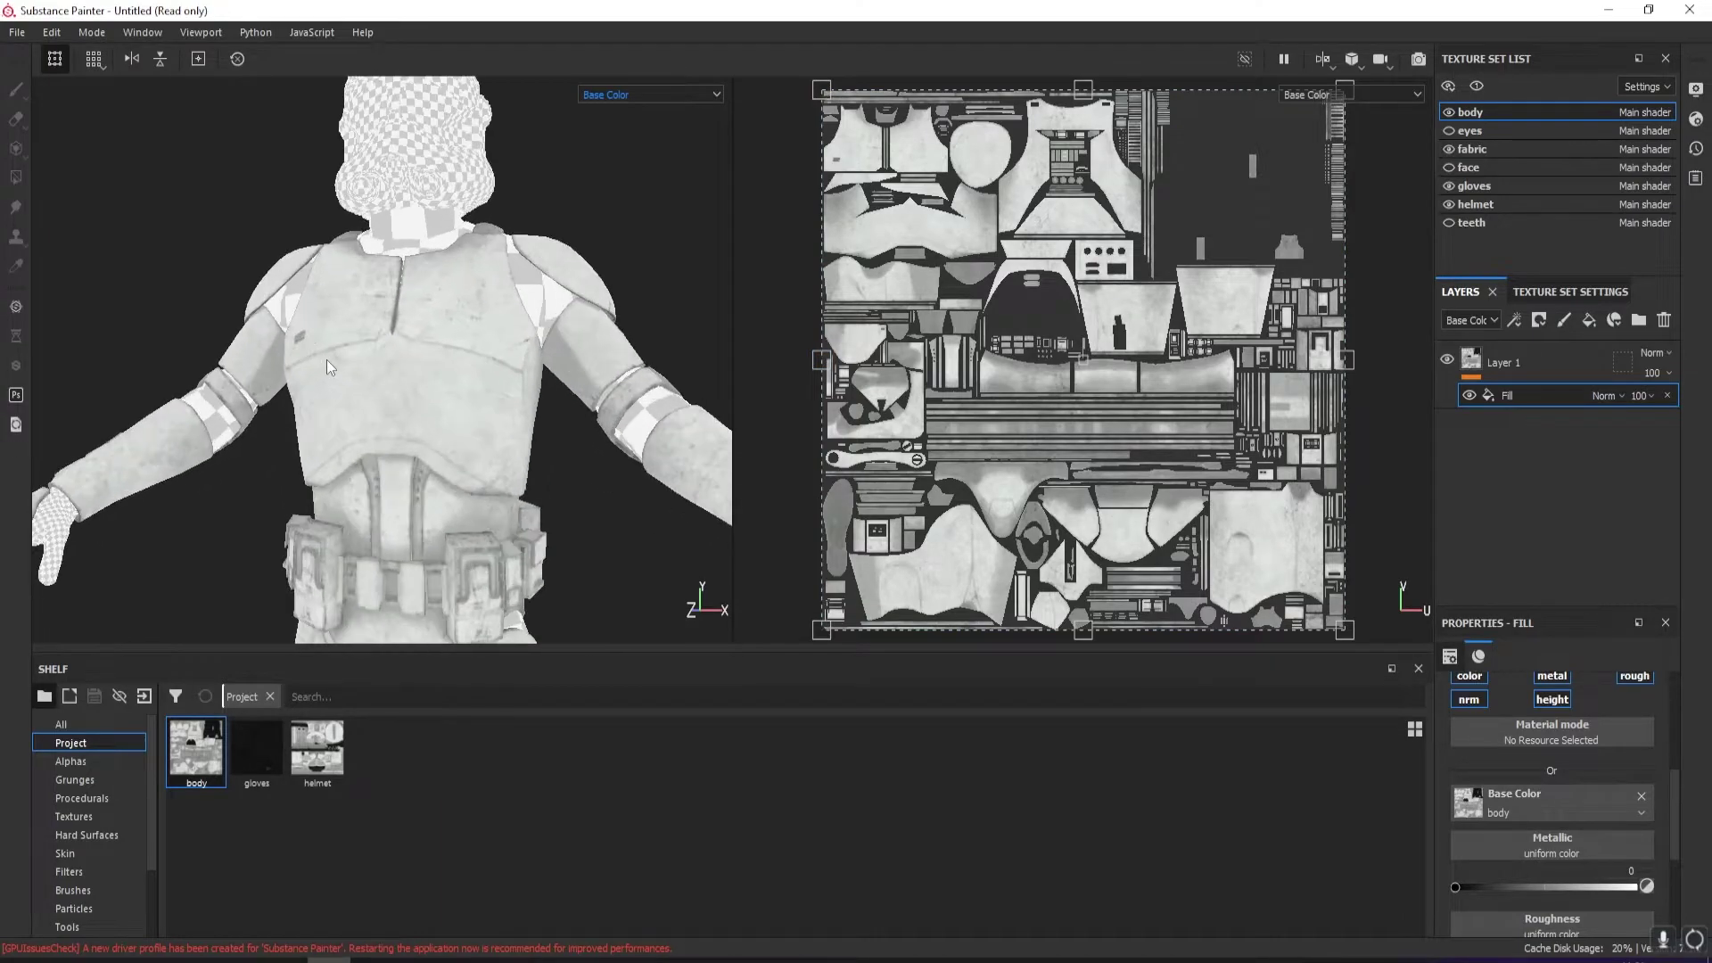
alt+drag(354, 332, 437, 413)
scroll(435, 393, down, 4)
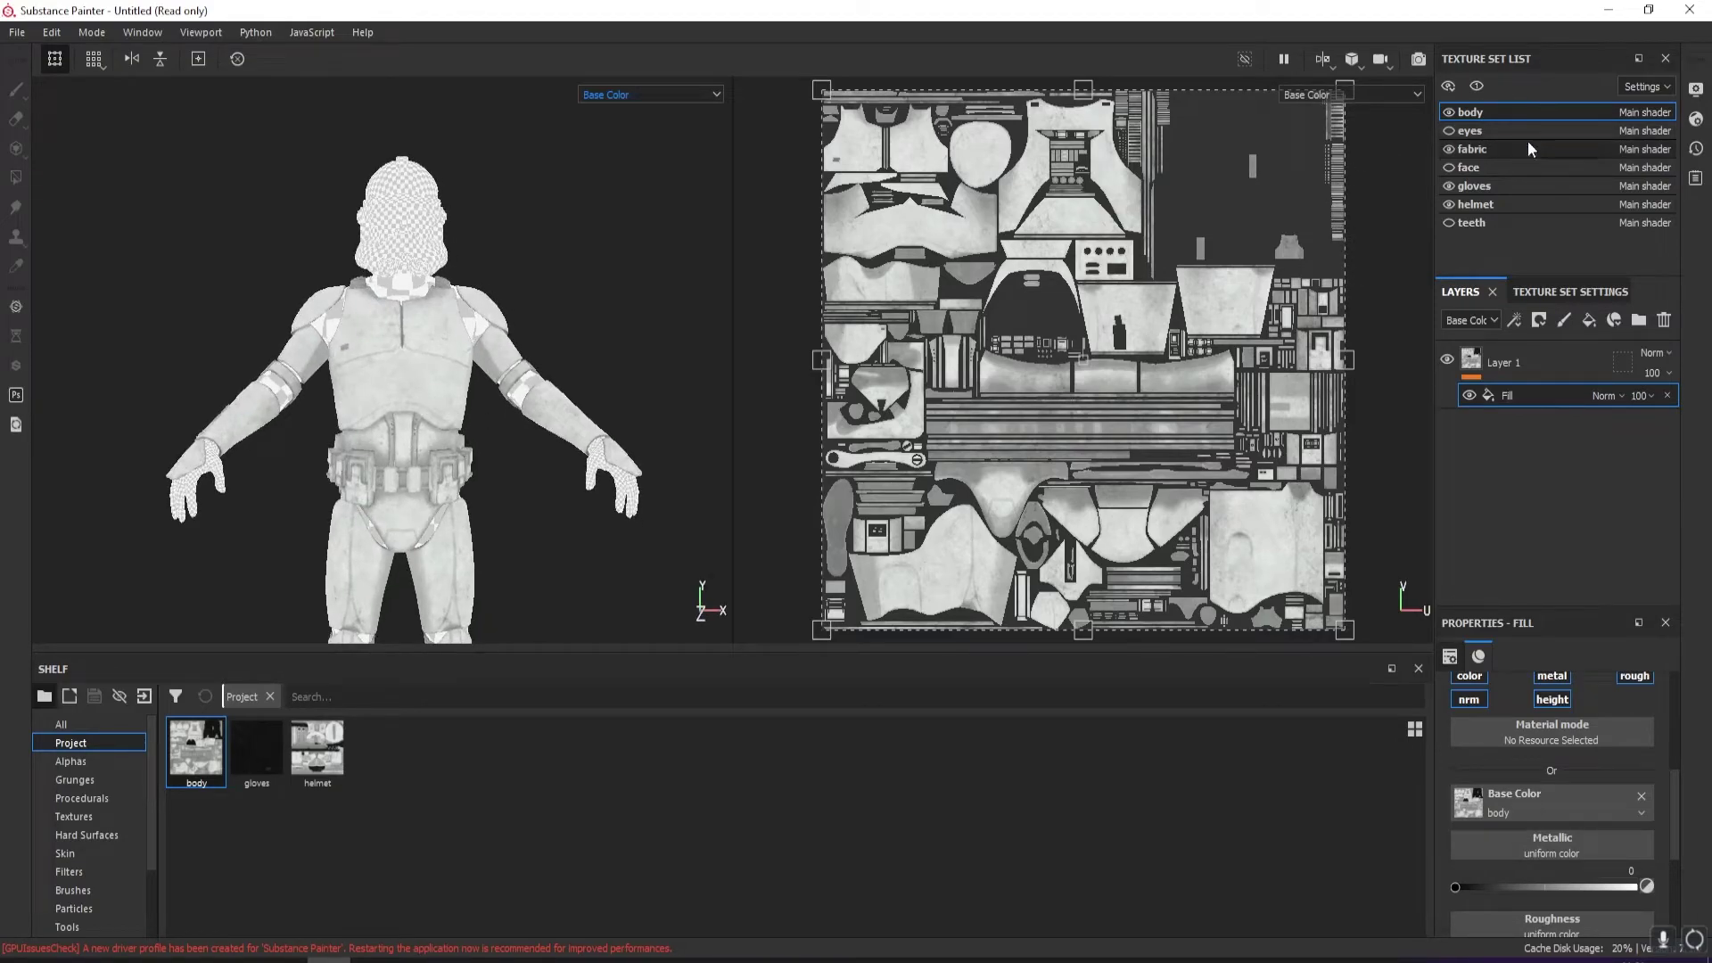
Add a fill to the fabric set's Layer 1 using the body texture as Base Color
click(1472, 149)
right_click(1516, 362)
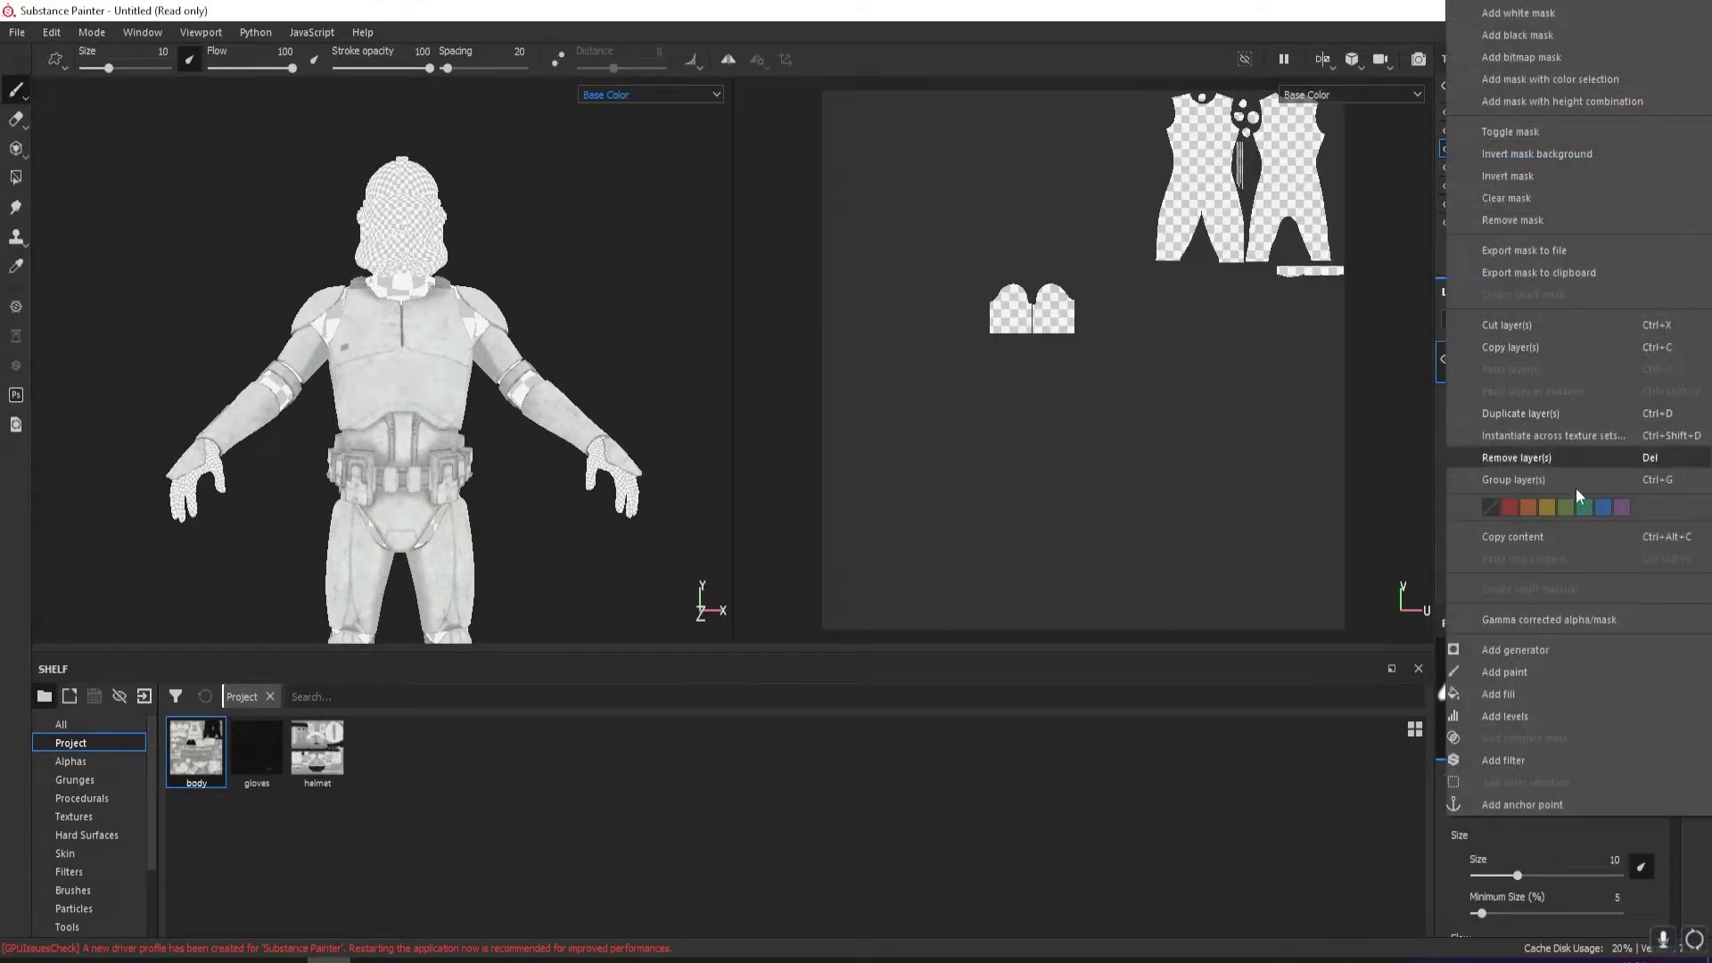
click(1525, 694)
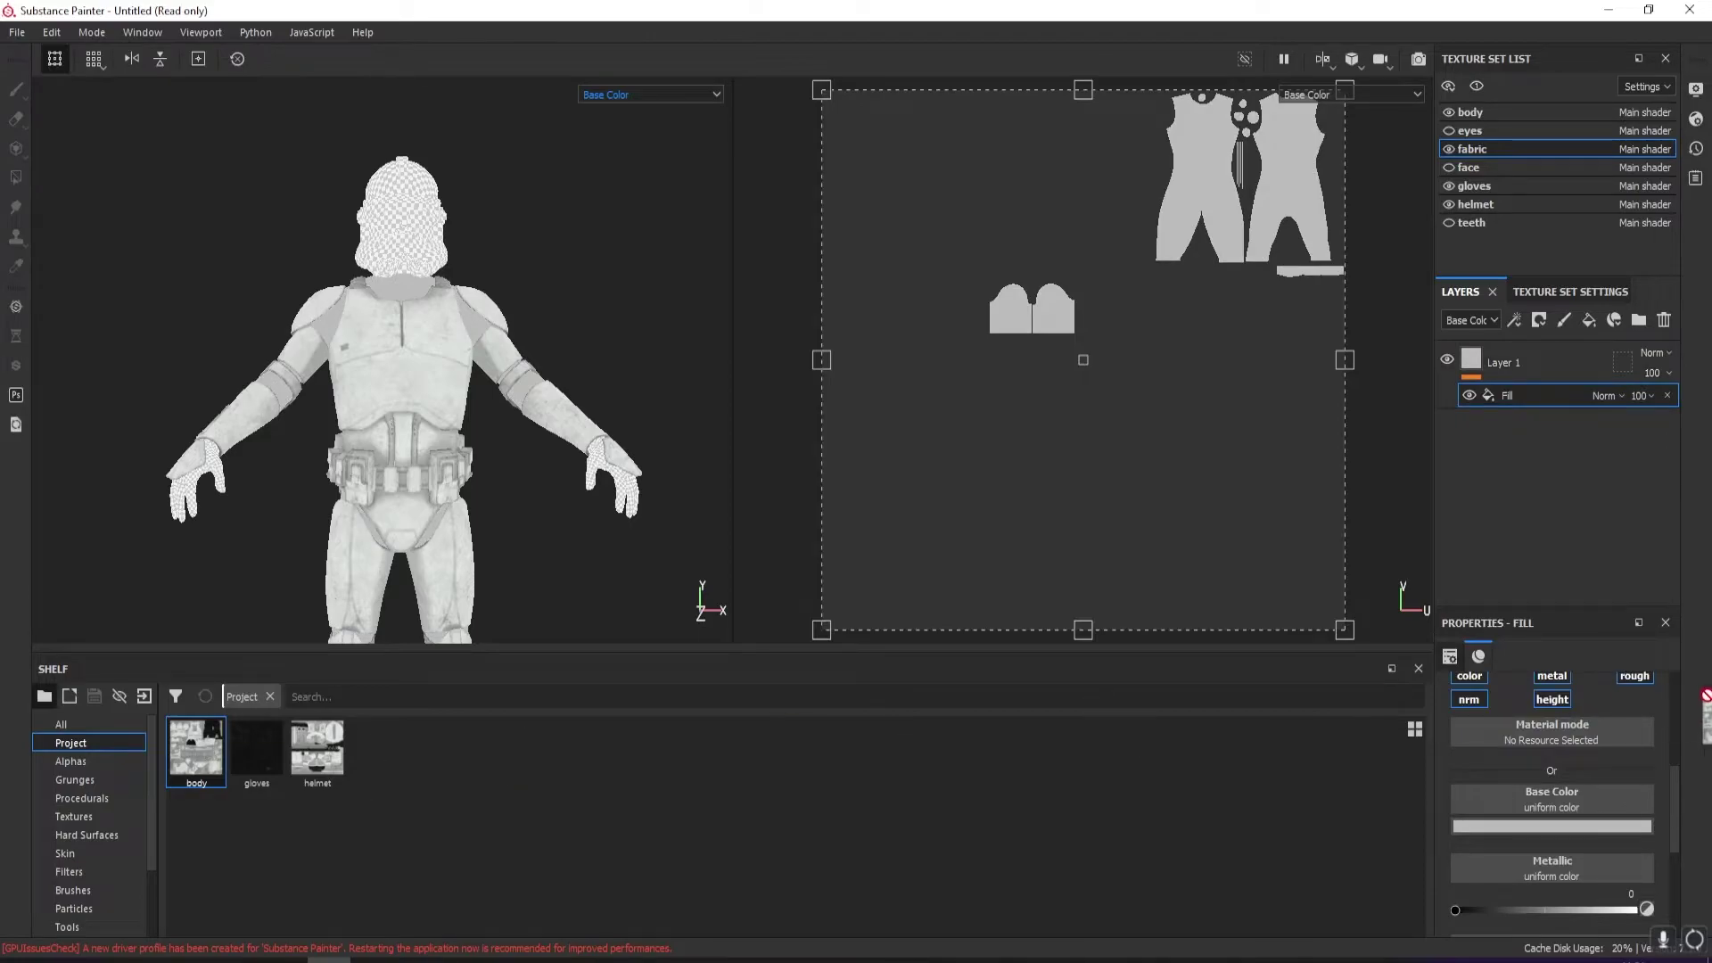
drag(207, 751, 1540, 792)
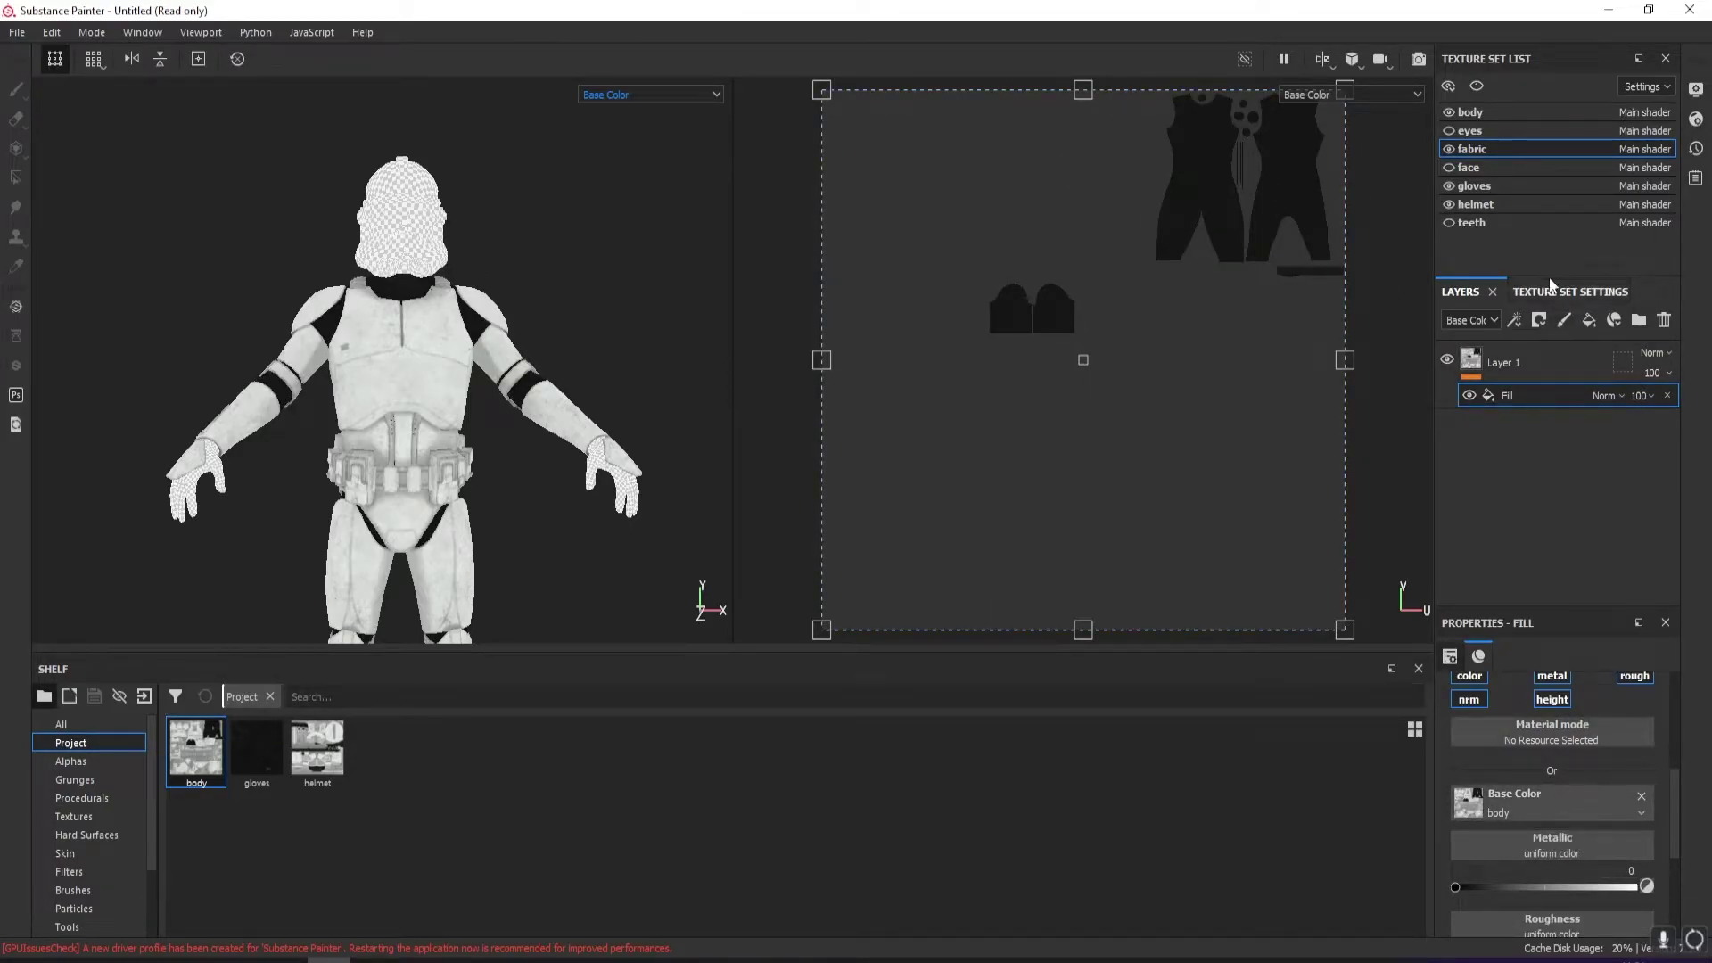
Add a fill to the gloves set's Layer 1 using the gloves texture as Base Color
click(1475, 185)
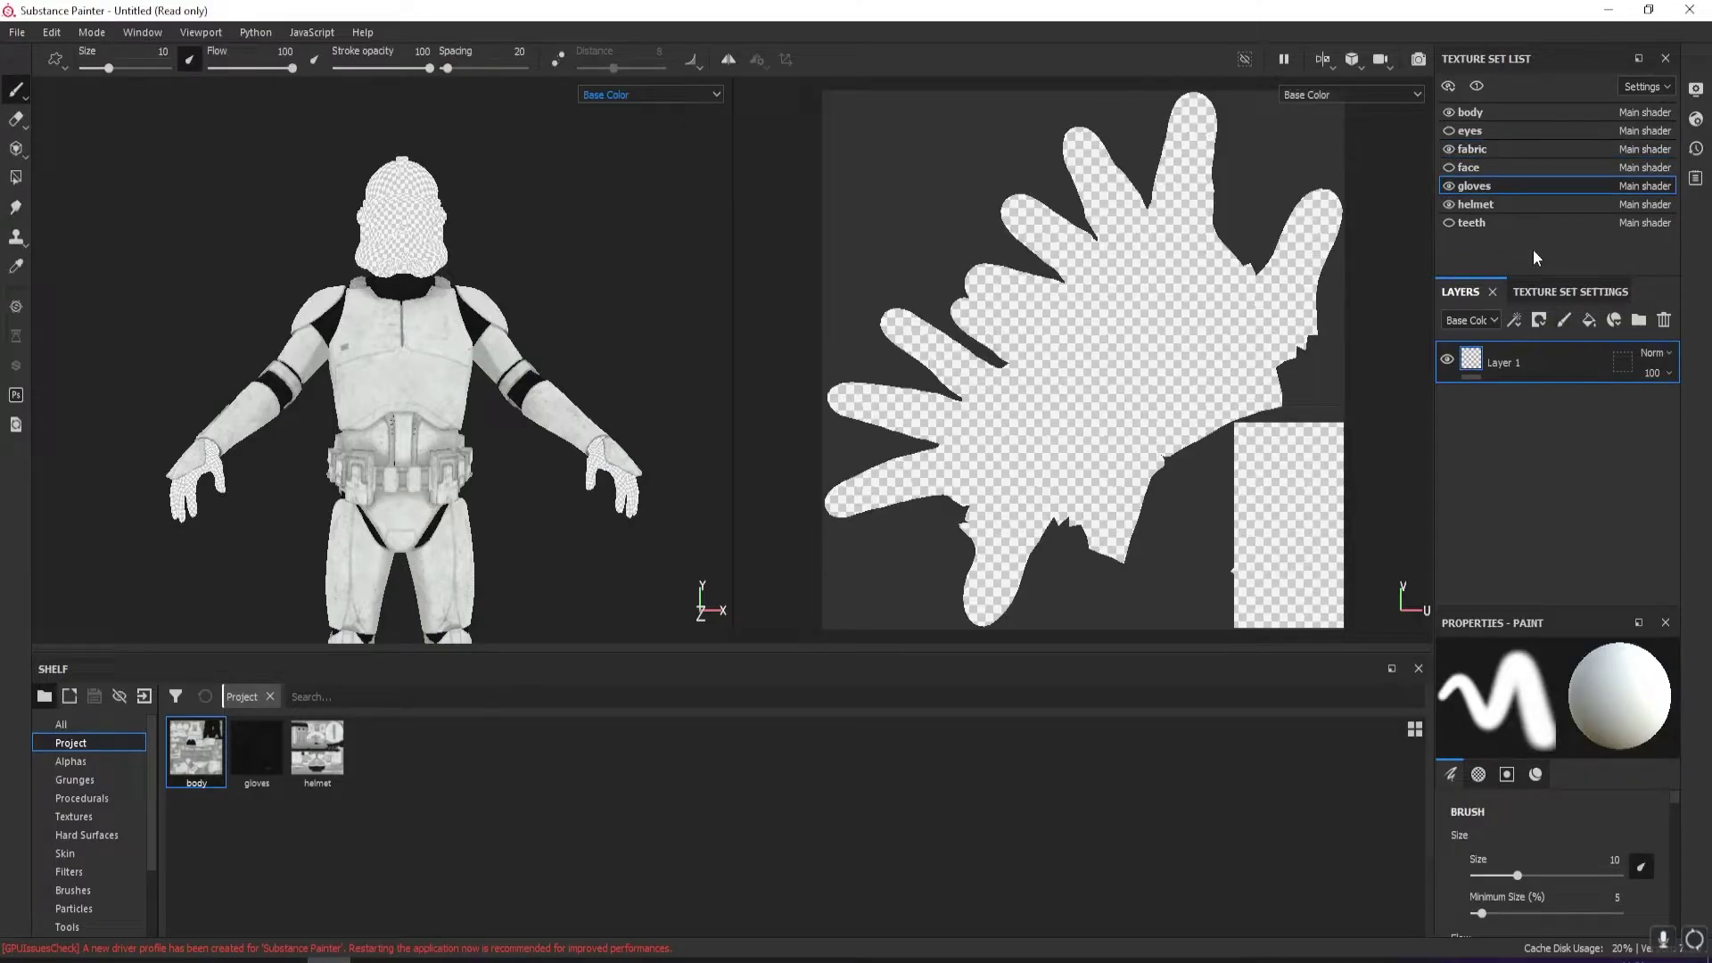
right_click(1560, 361)
click(1552, 700)
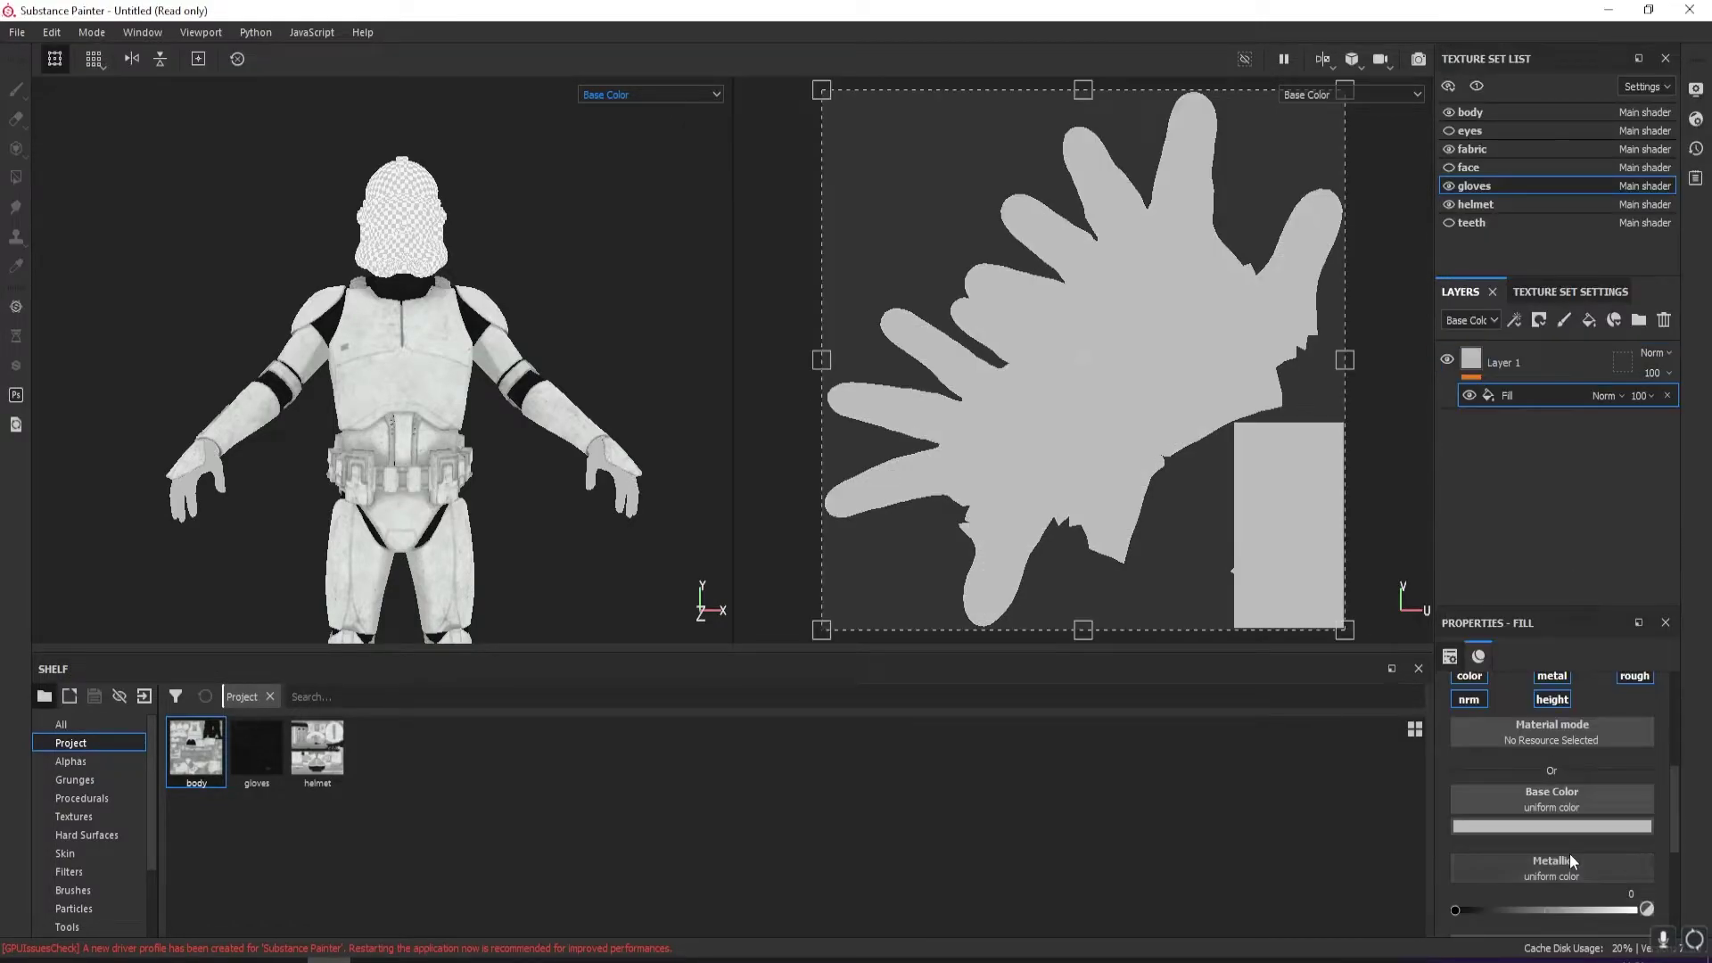
drag(262, 764, 1534, 821)
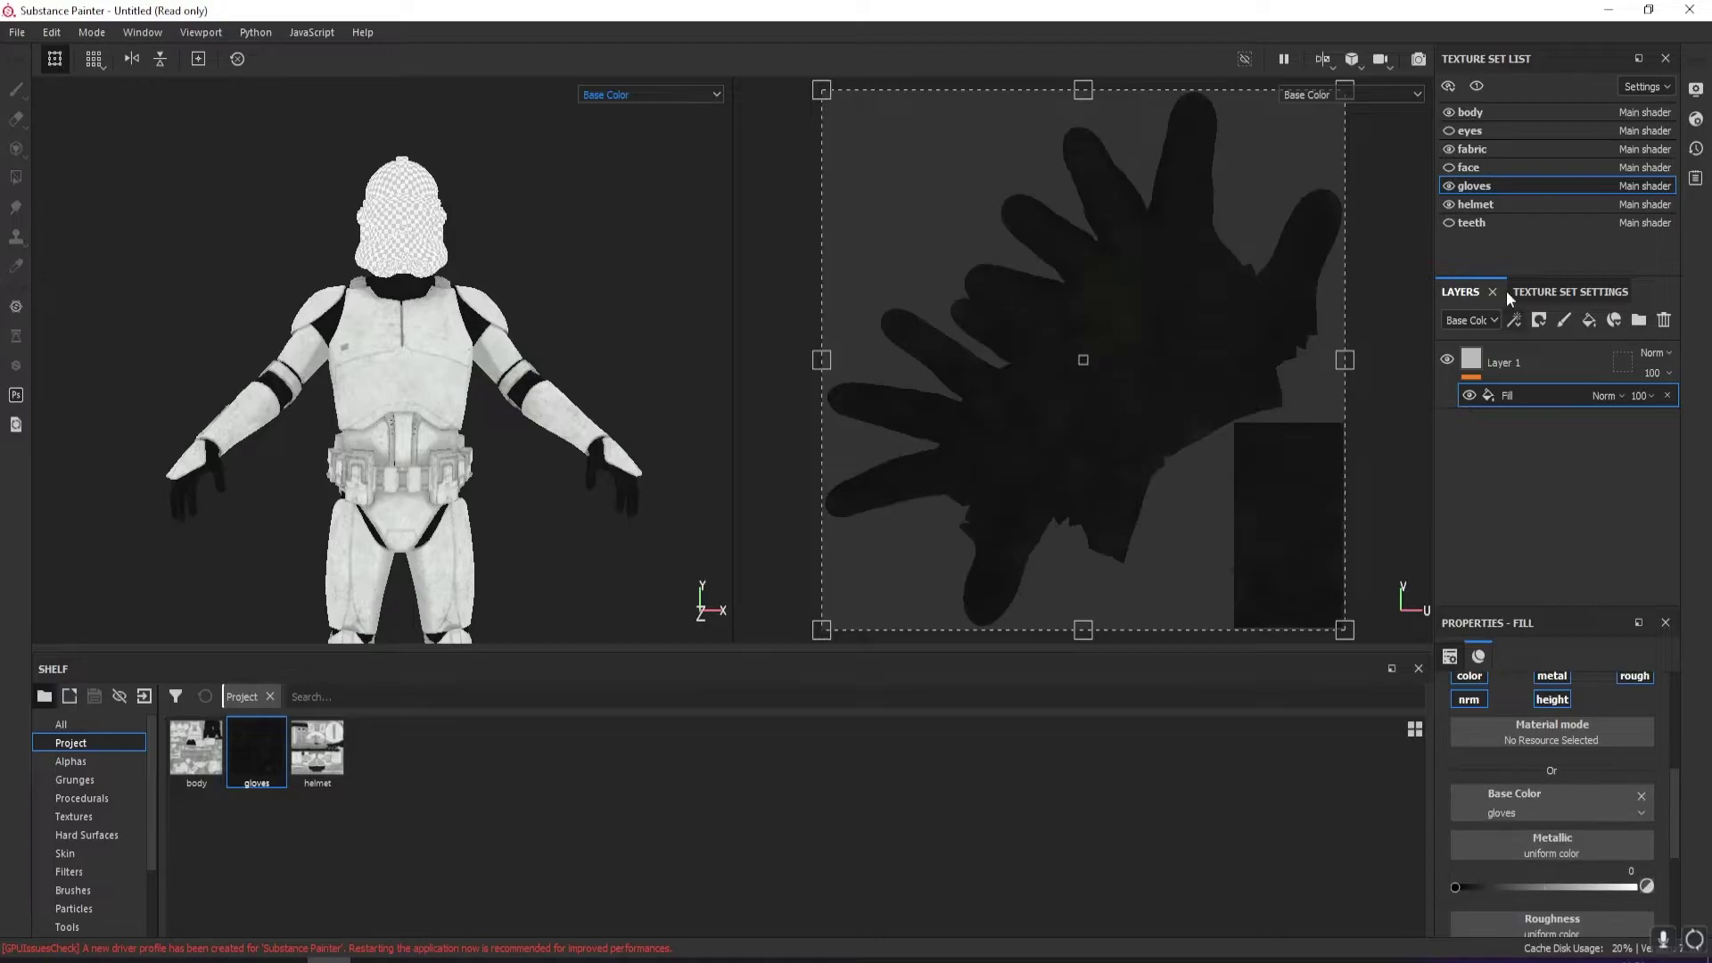
Add a fill to the helmet set's Layer 1 with the helmet texture, then orbit to the front
click(1476, 204)
right_click(1543, 360)
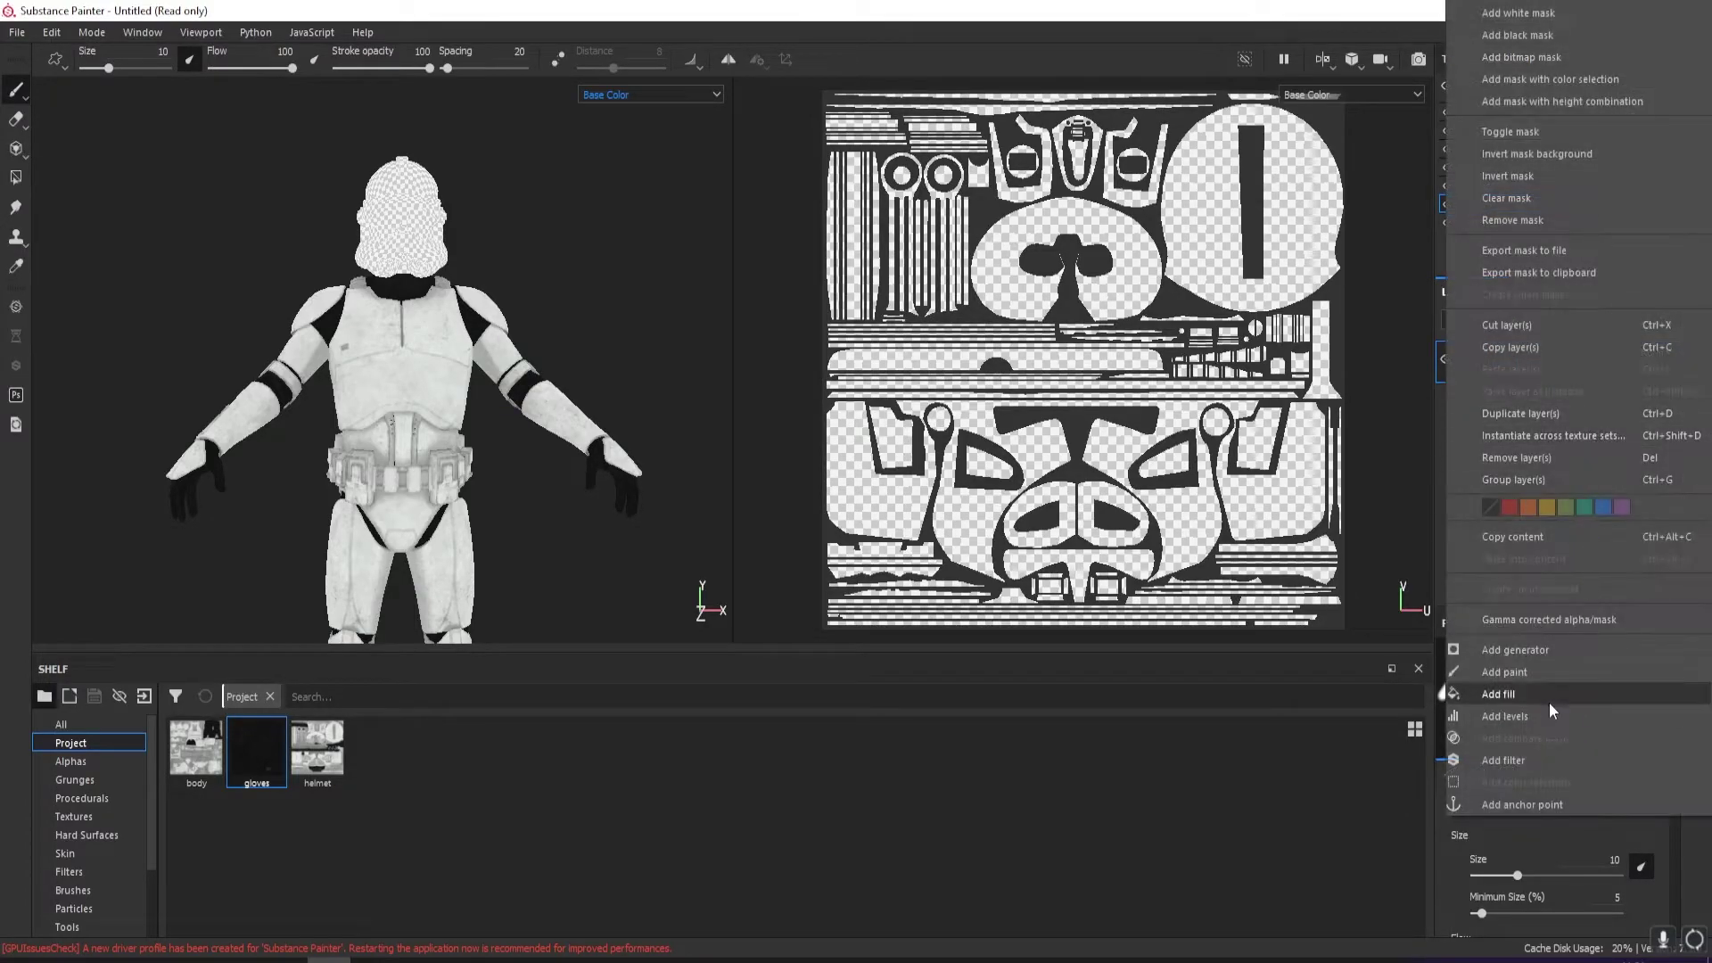
click(1545, 695)
drag(317, 754, 1552, 803)
scroll(513, 301, down, 3)
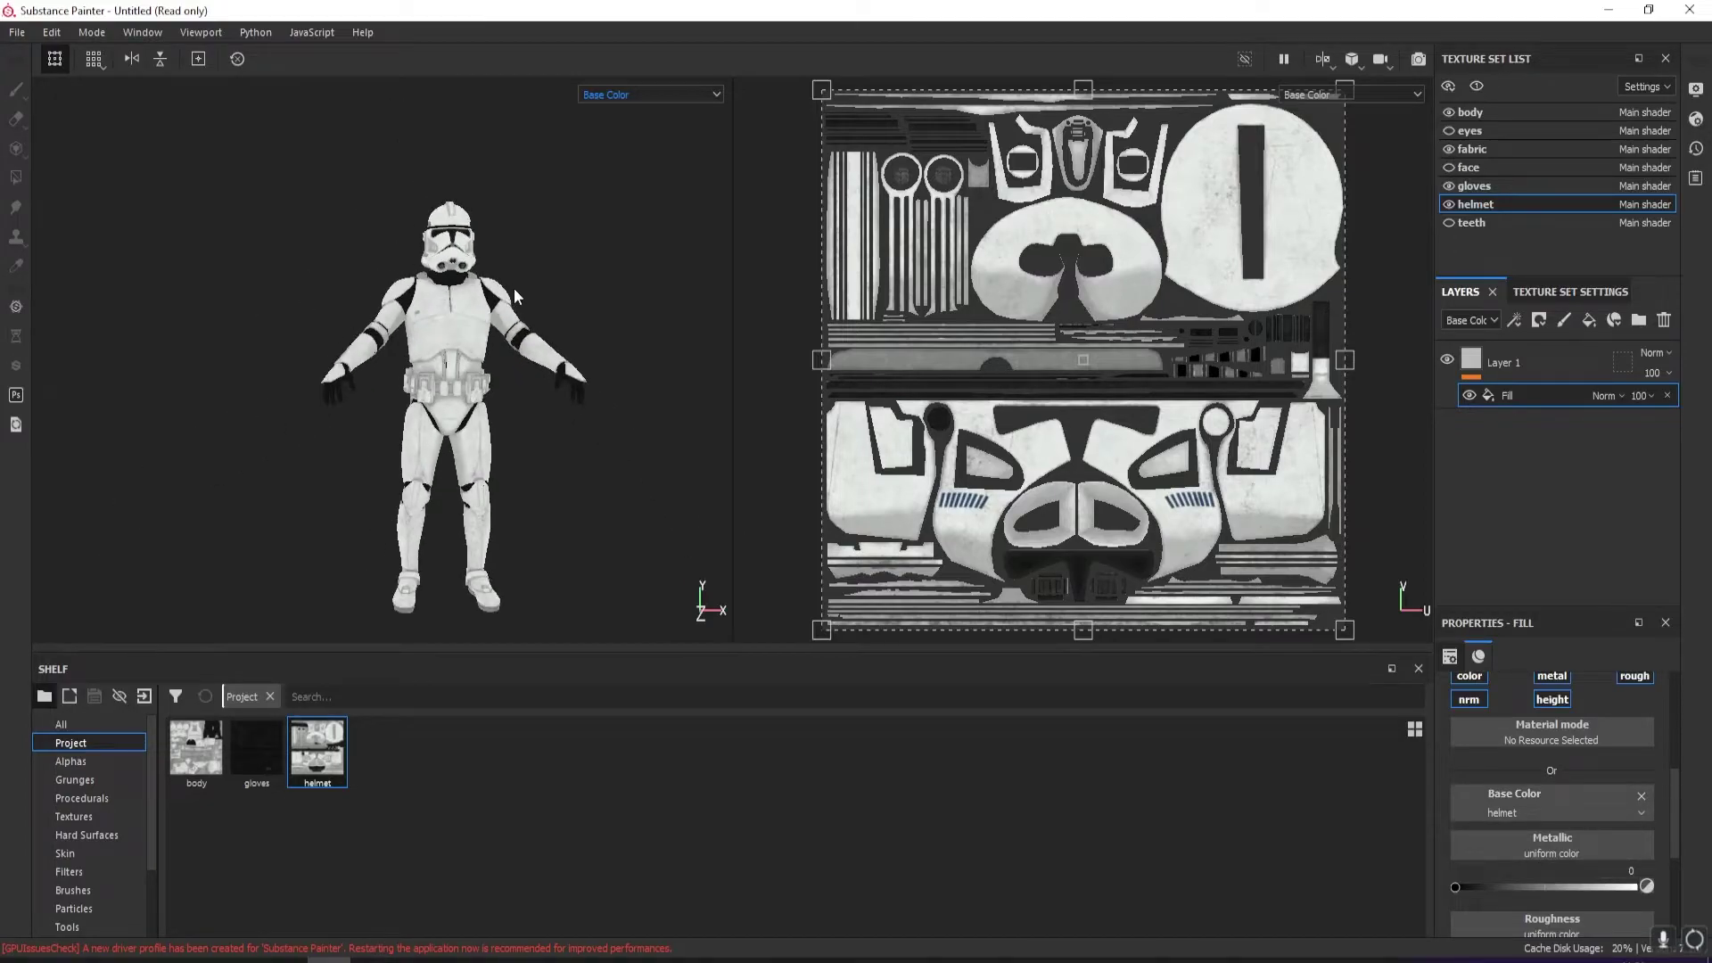
alt+drag(515, 297, 402, 288)
alt+drag(604, 290, 504, 285)
scroll(483, 280, up, 5)
scroll(525, 291, down, 5)
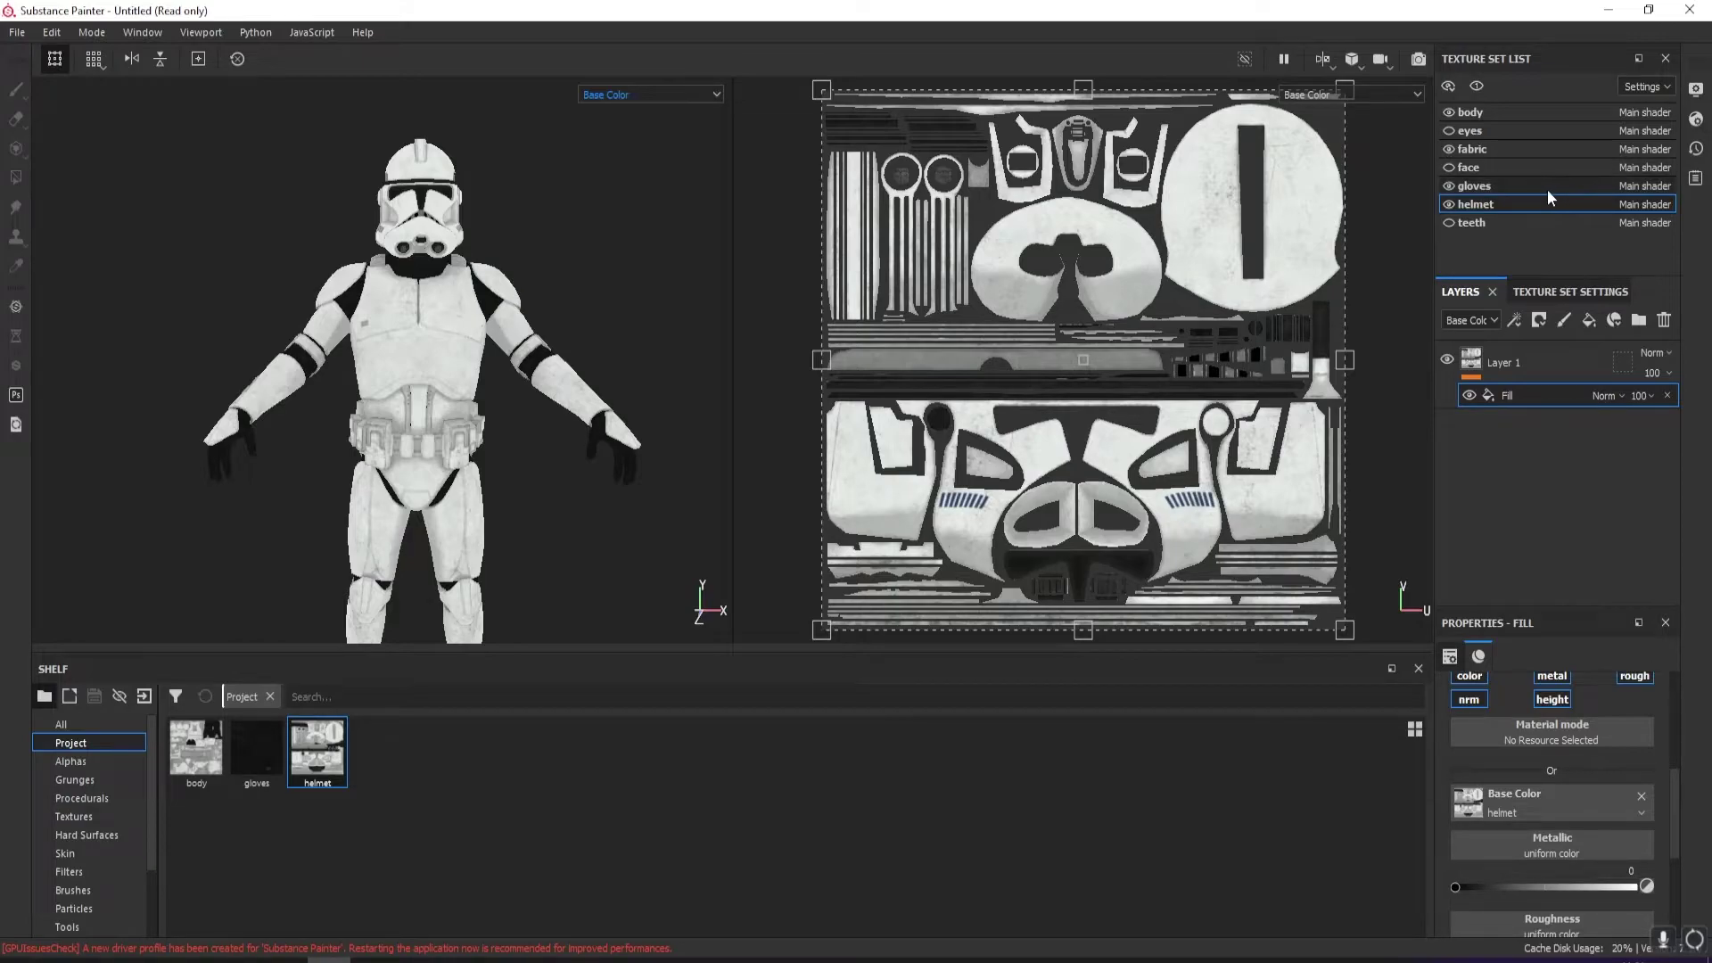
Hide the body, fabric and gloves texture sets and orbit the helmet to face front
scroll(555, 221, up, 5)
scroll(492, 187, down, 3)
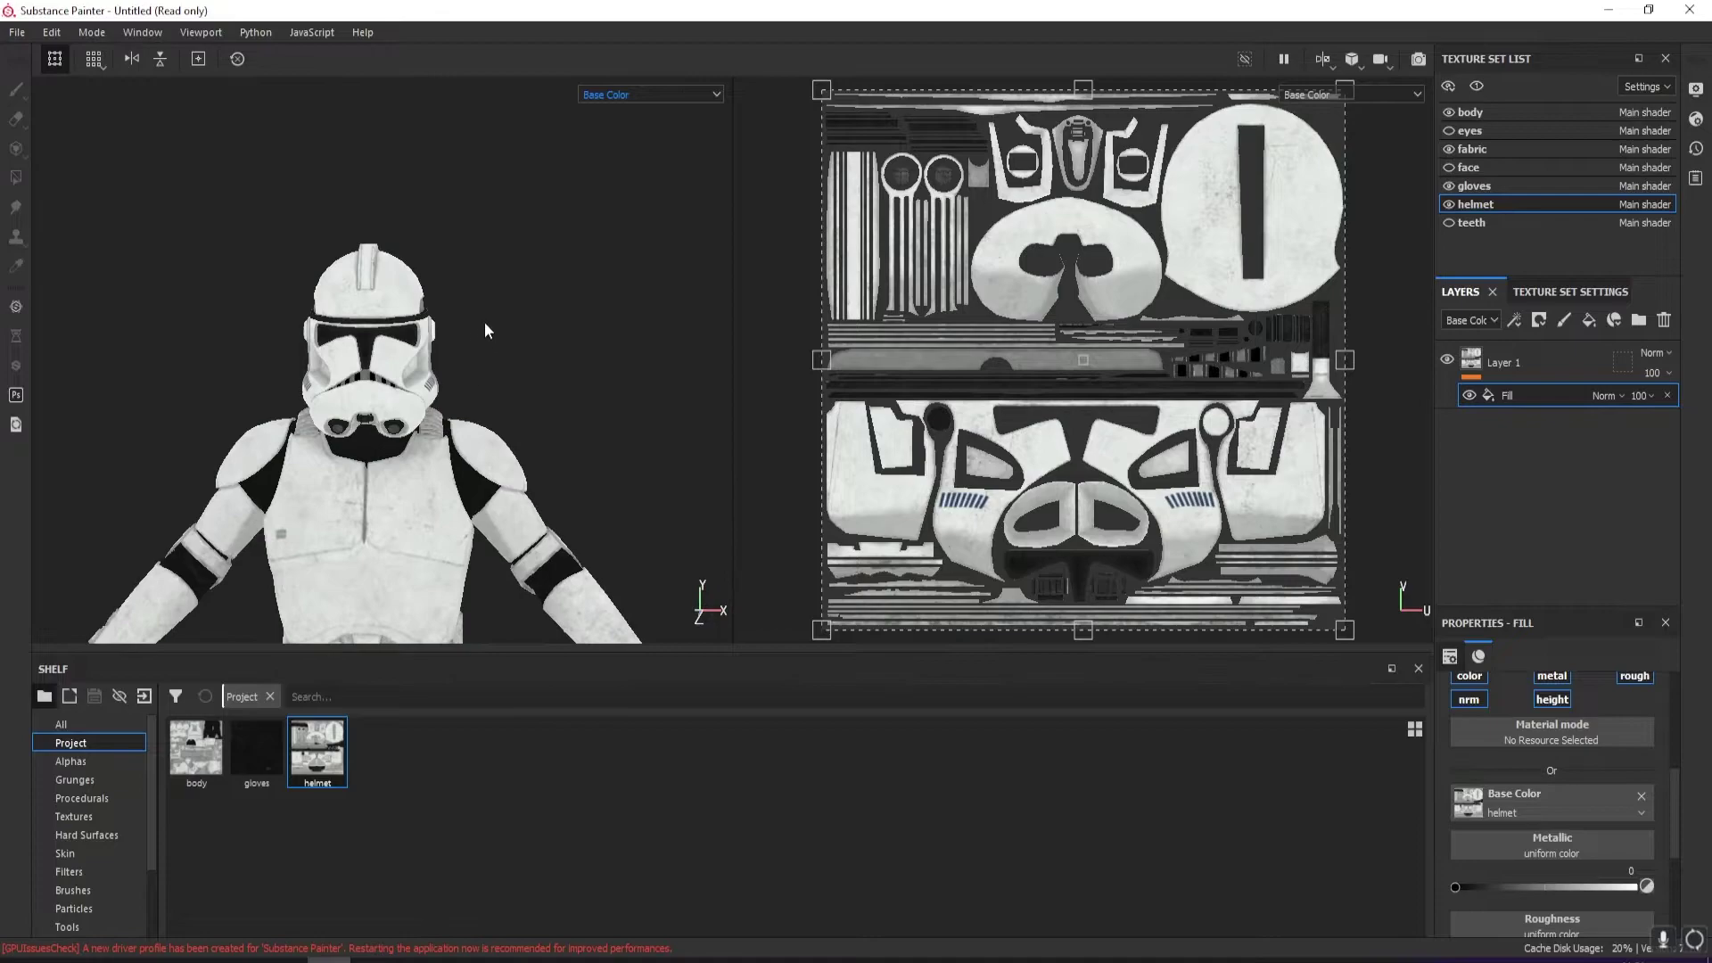
alt+drag(492, 186, 645, 308)
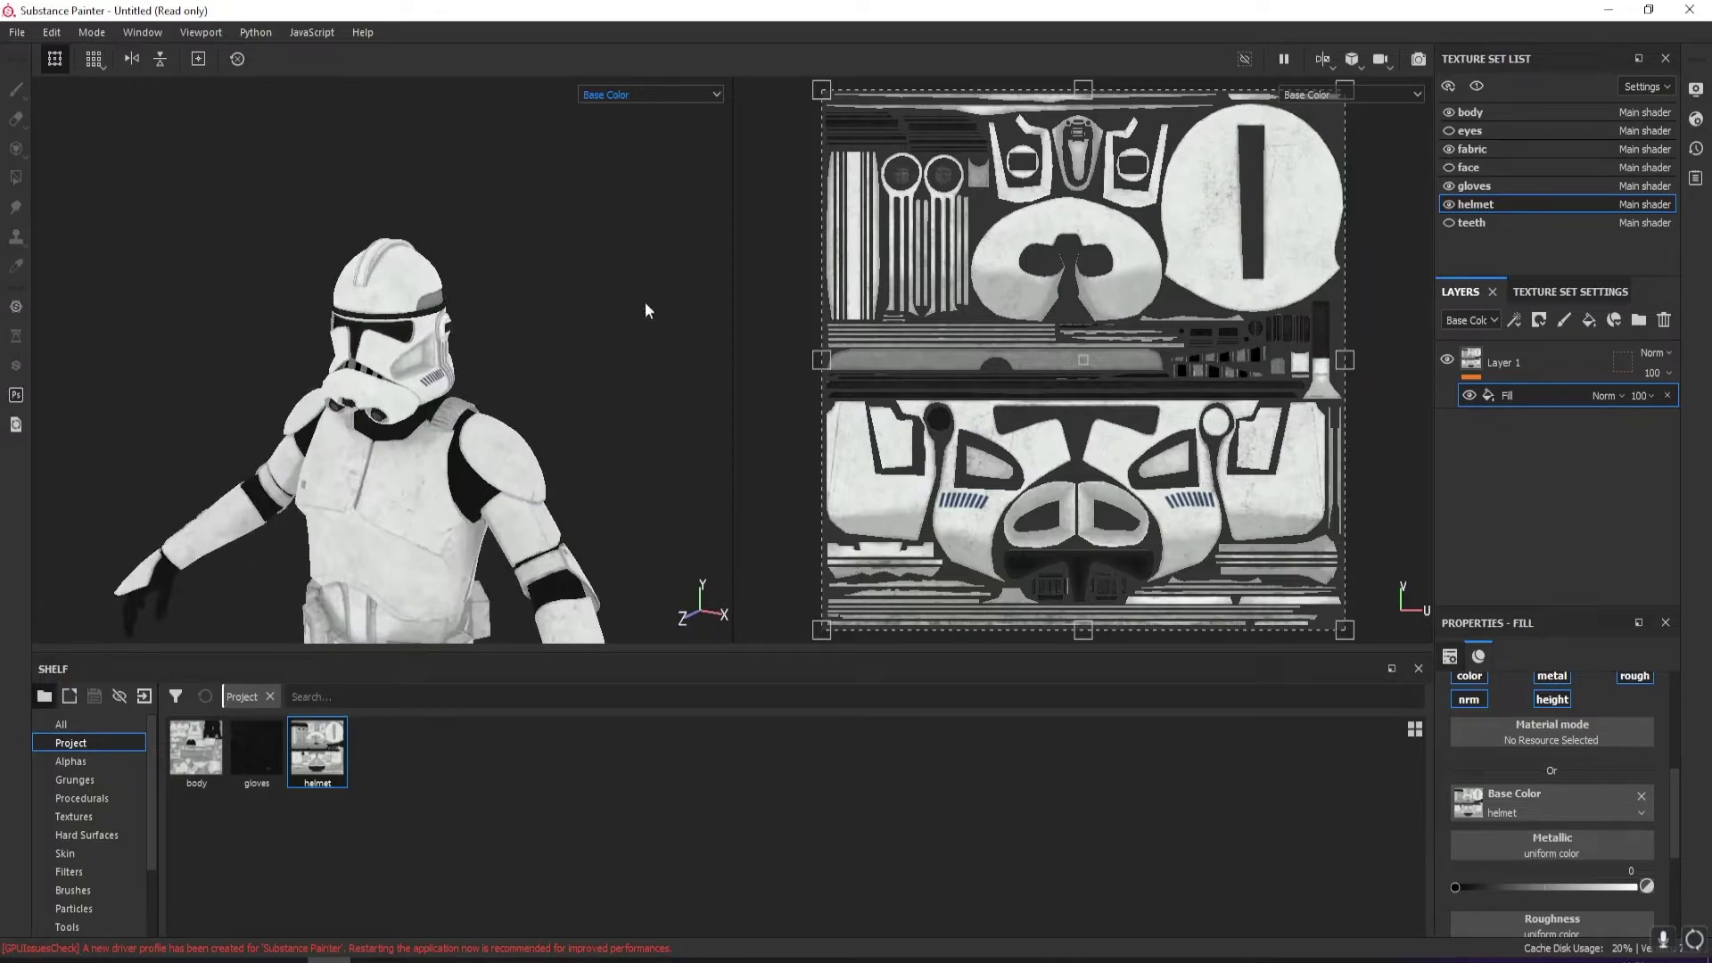
click(1449, 149)
click(1449, 113)
click(1449, 186)
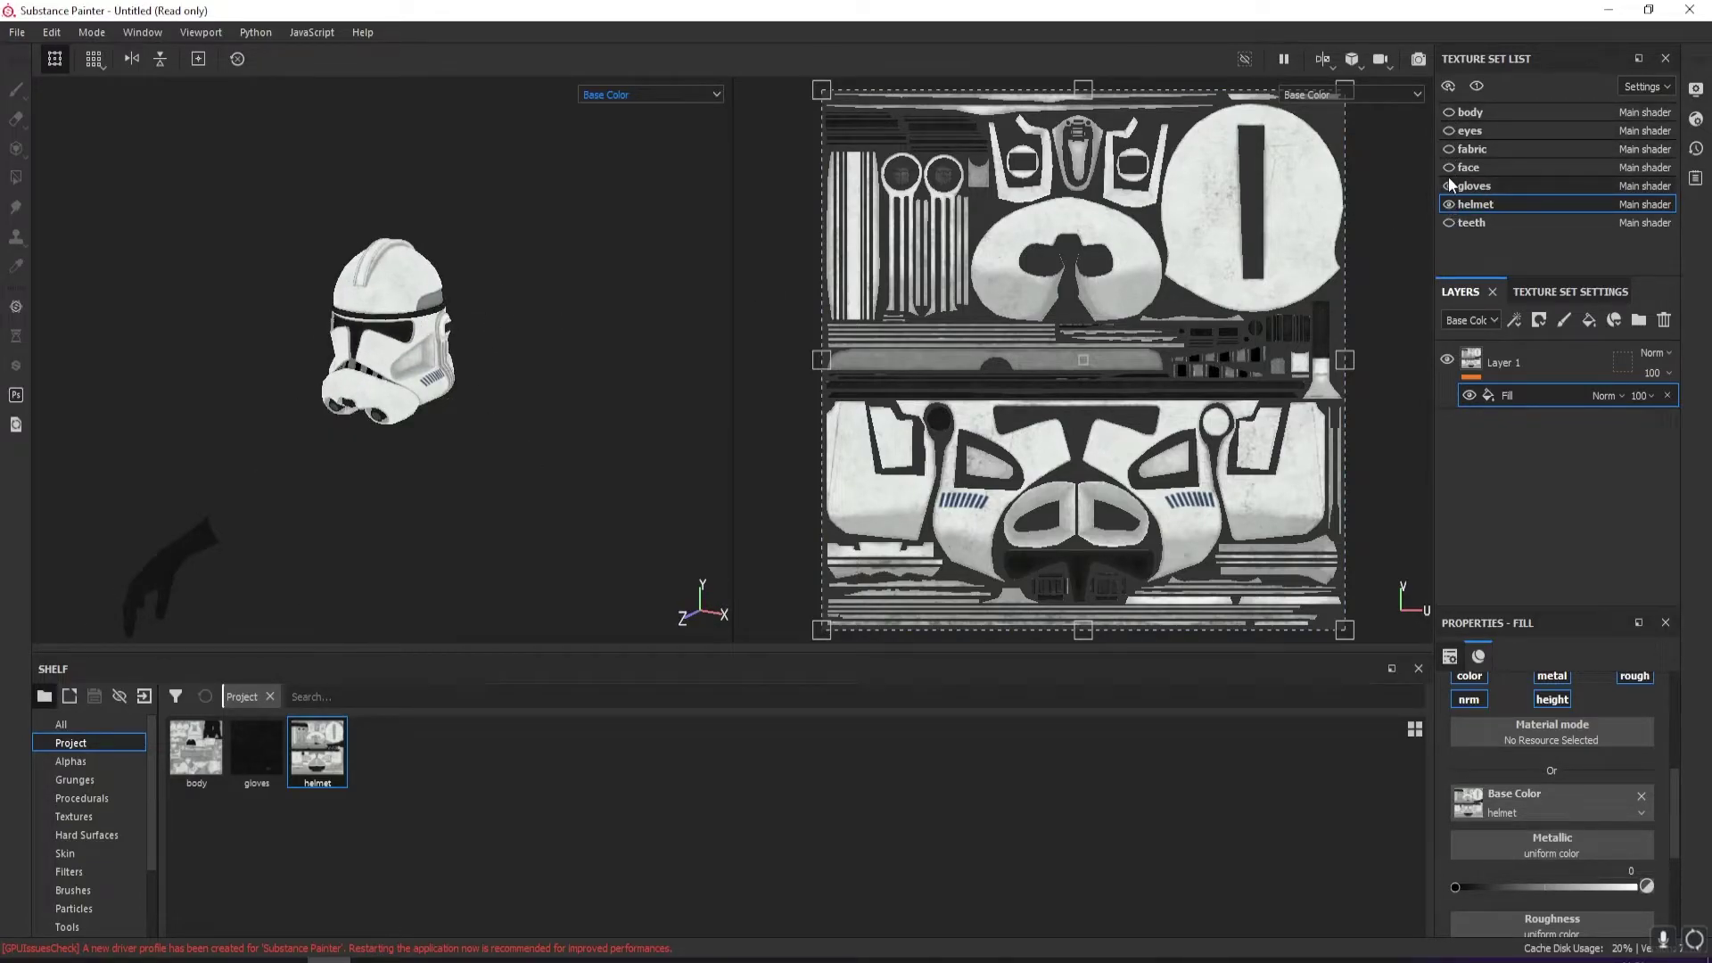
click(1471, 185)
alt+drag(522, 322, 428, 373)
scroll(428, 373, up, 5)
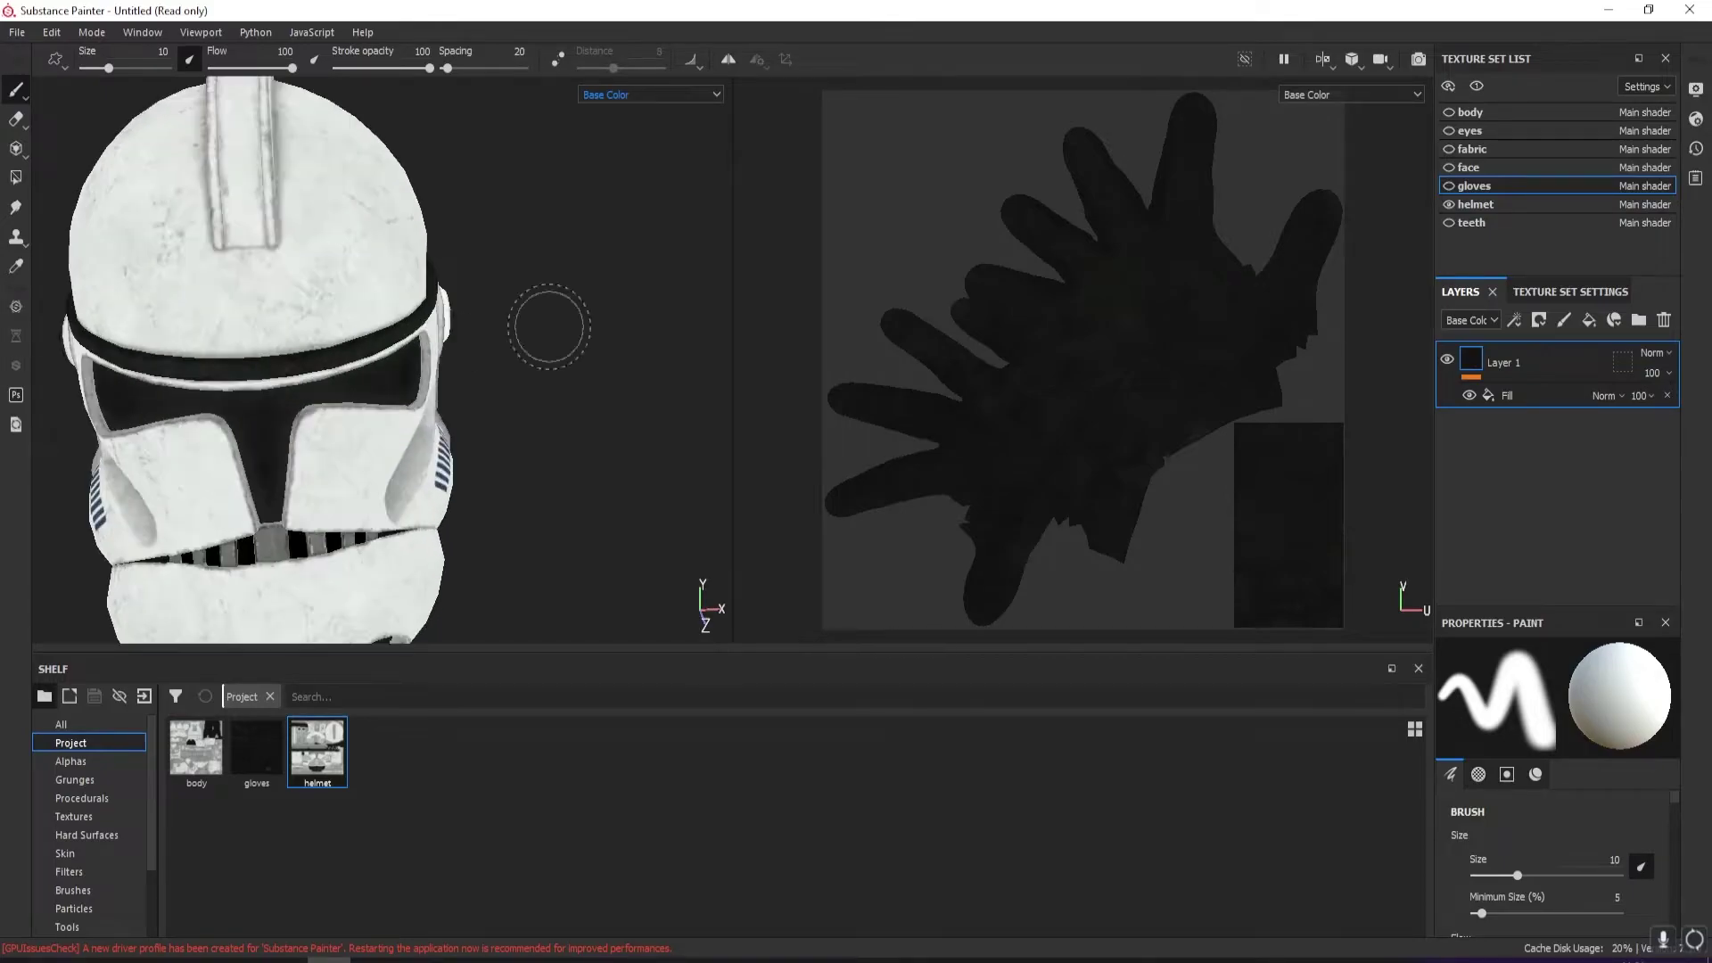
Select the helmet texture set and add an empty Layer 2 above the fill
click(1476, 204)
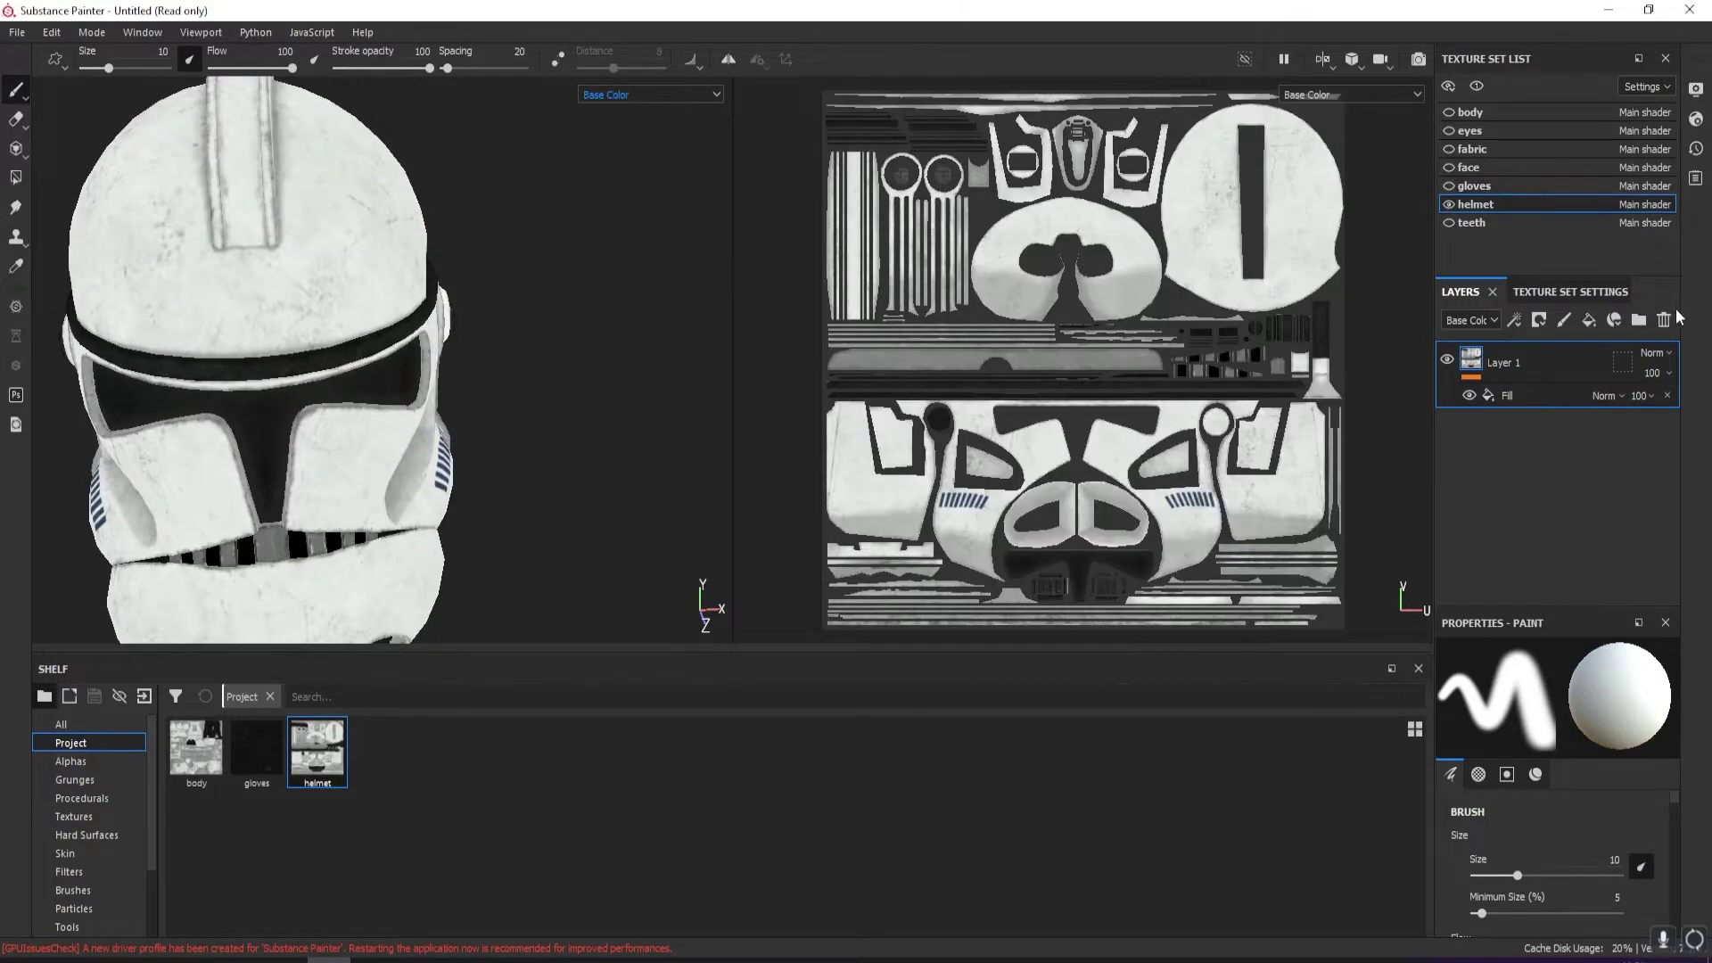
click(1566, 321)
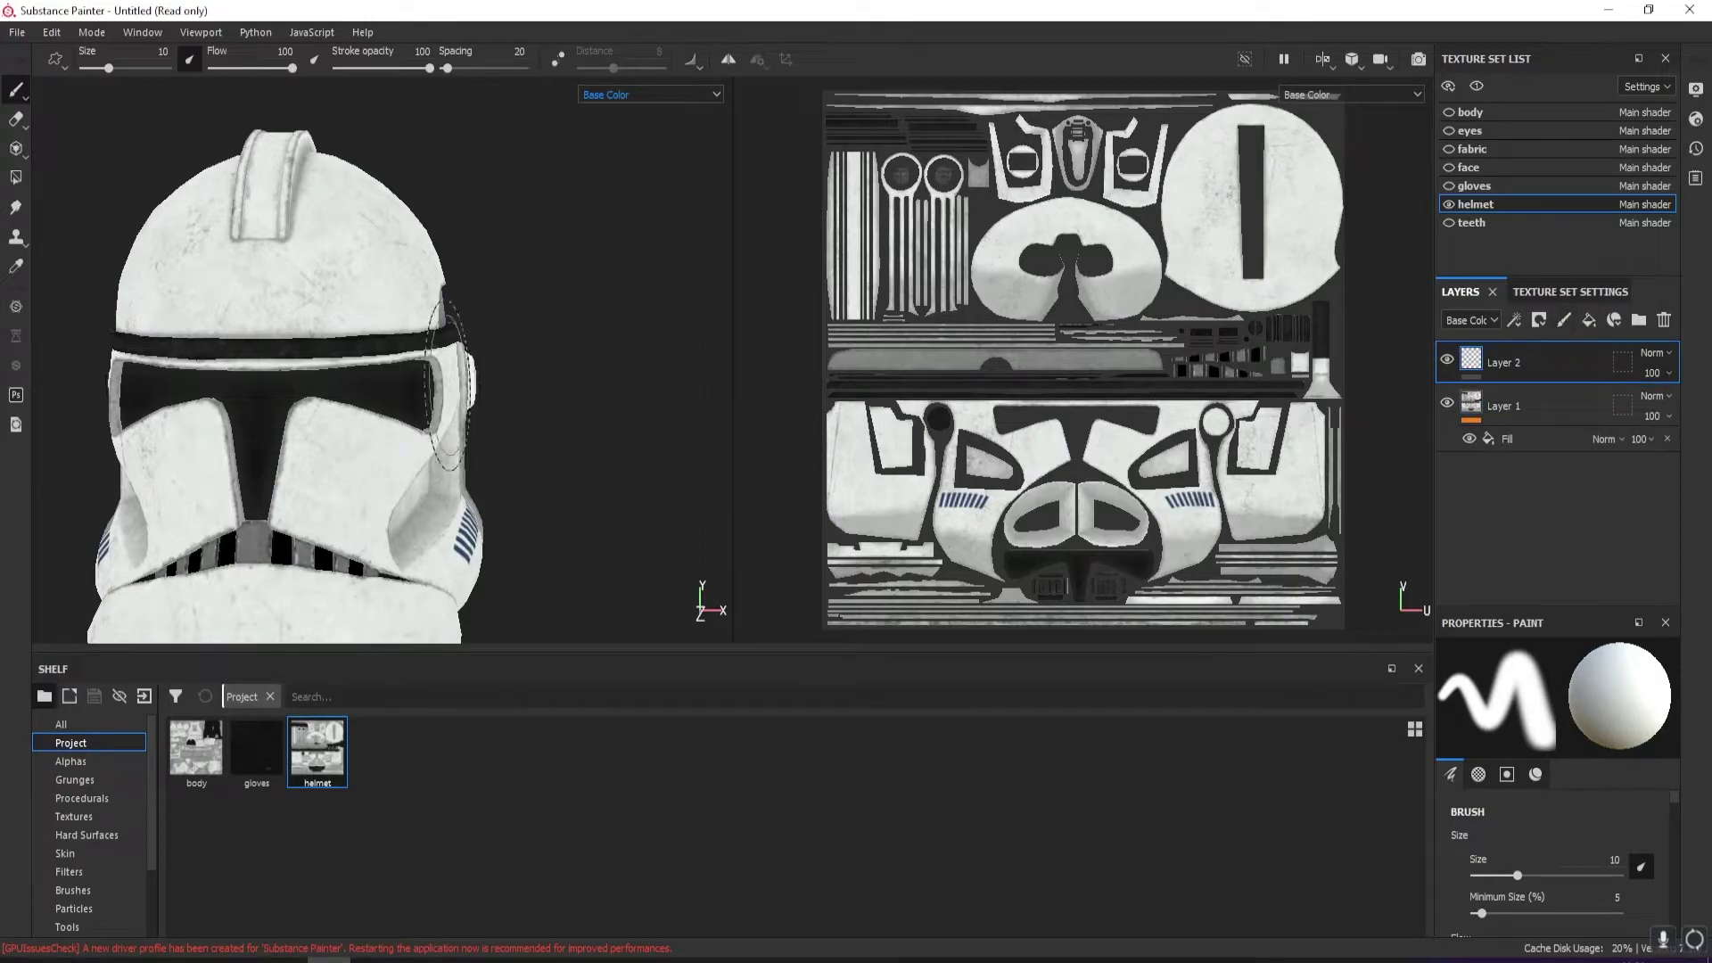
mouse_move(1560, 360)
mouse_down()
mouse_move(1559, 462)
mouse_move(1559, 352)
mouse_up()
scroll(141, 816, down, 1)
scroll(141, 814, down, 1)
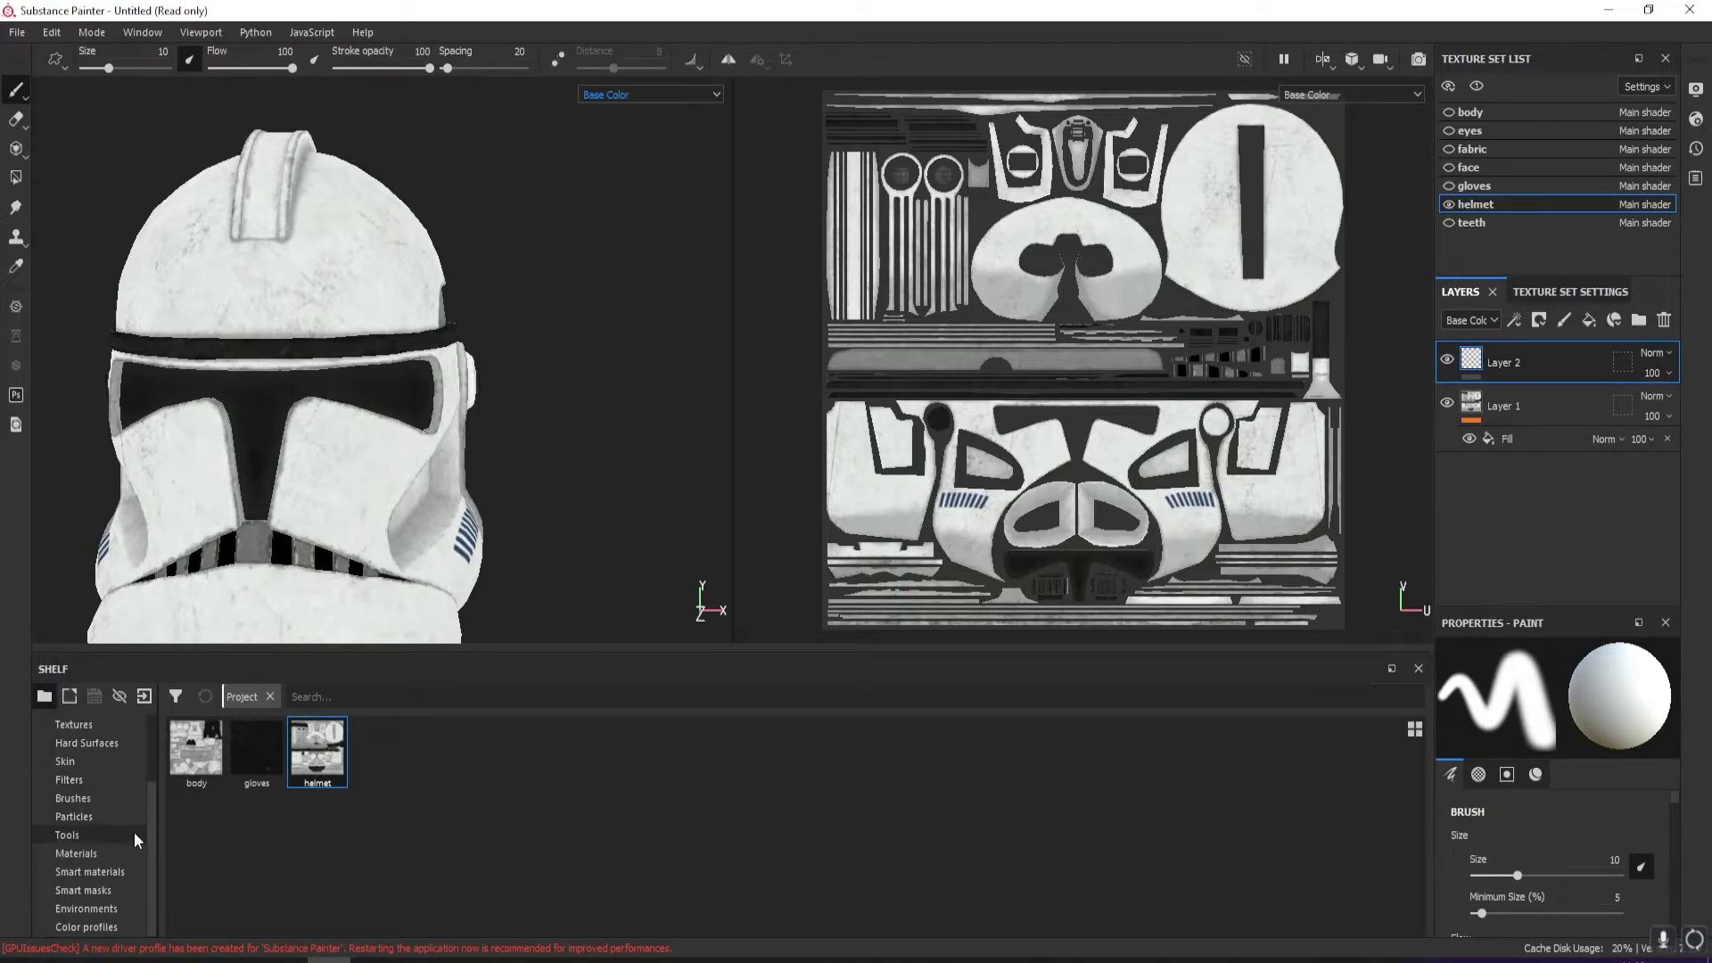
Apply the Fabric WOODLAND Dirty smart material to the helmet layers and orbit in to inspect its side
click(82, 873)
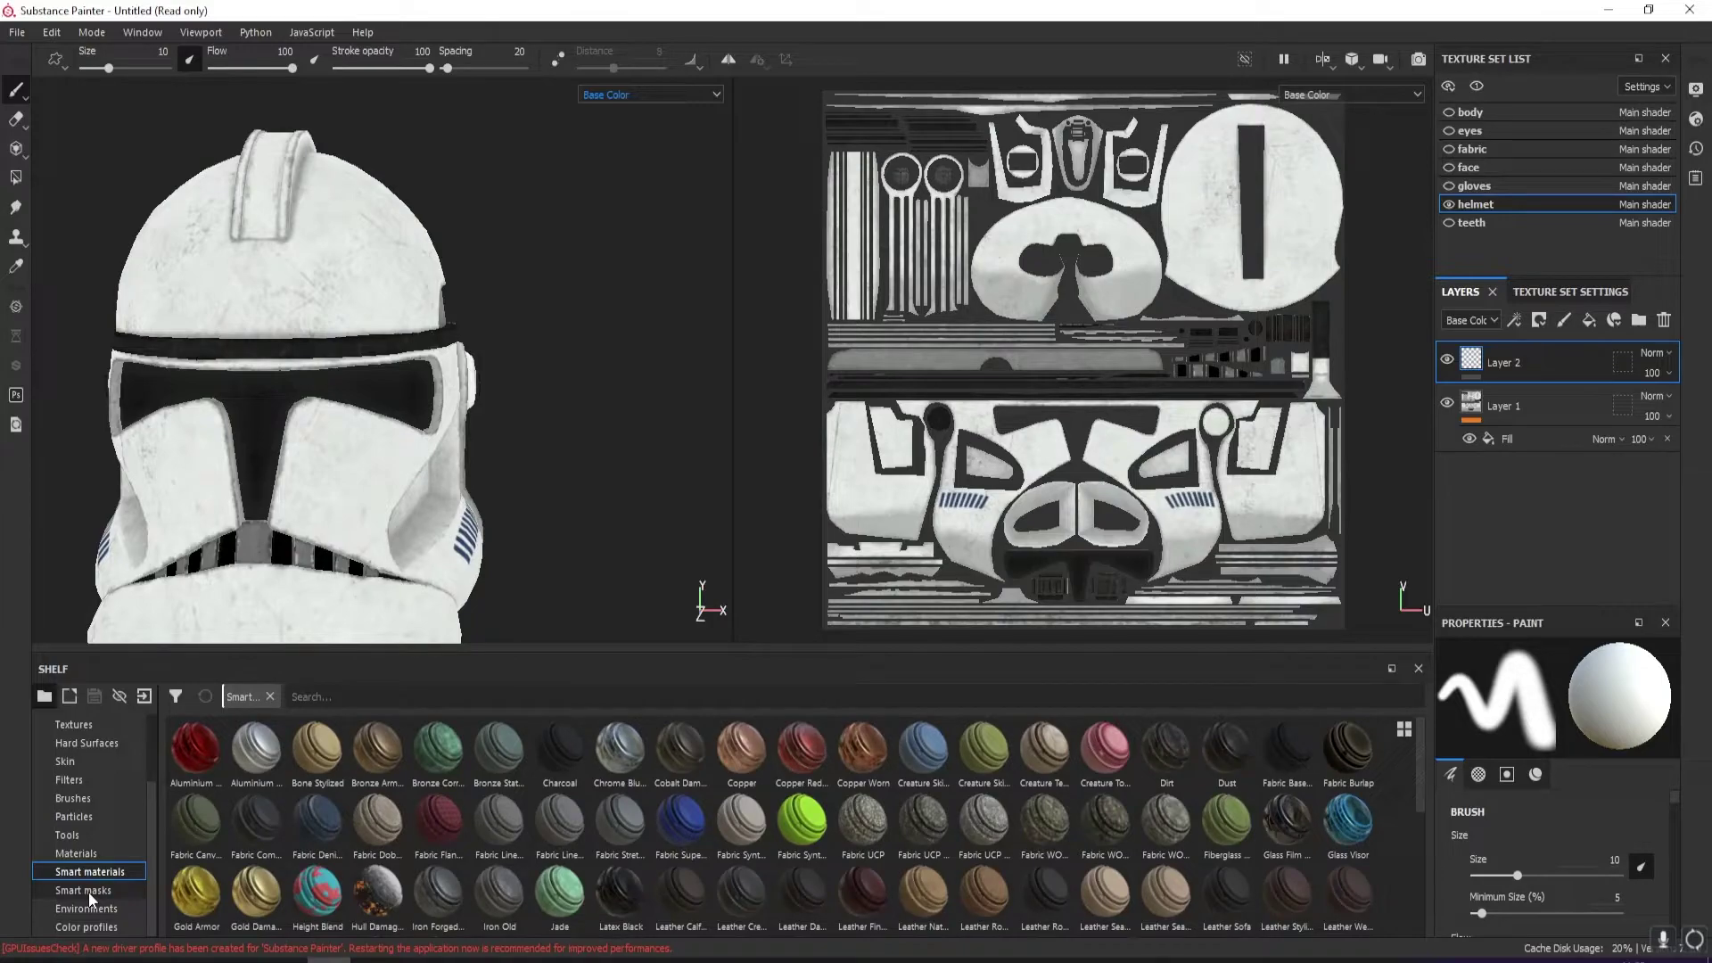
click(100, 888)
click(112, 871)
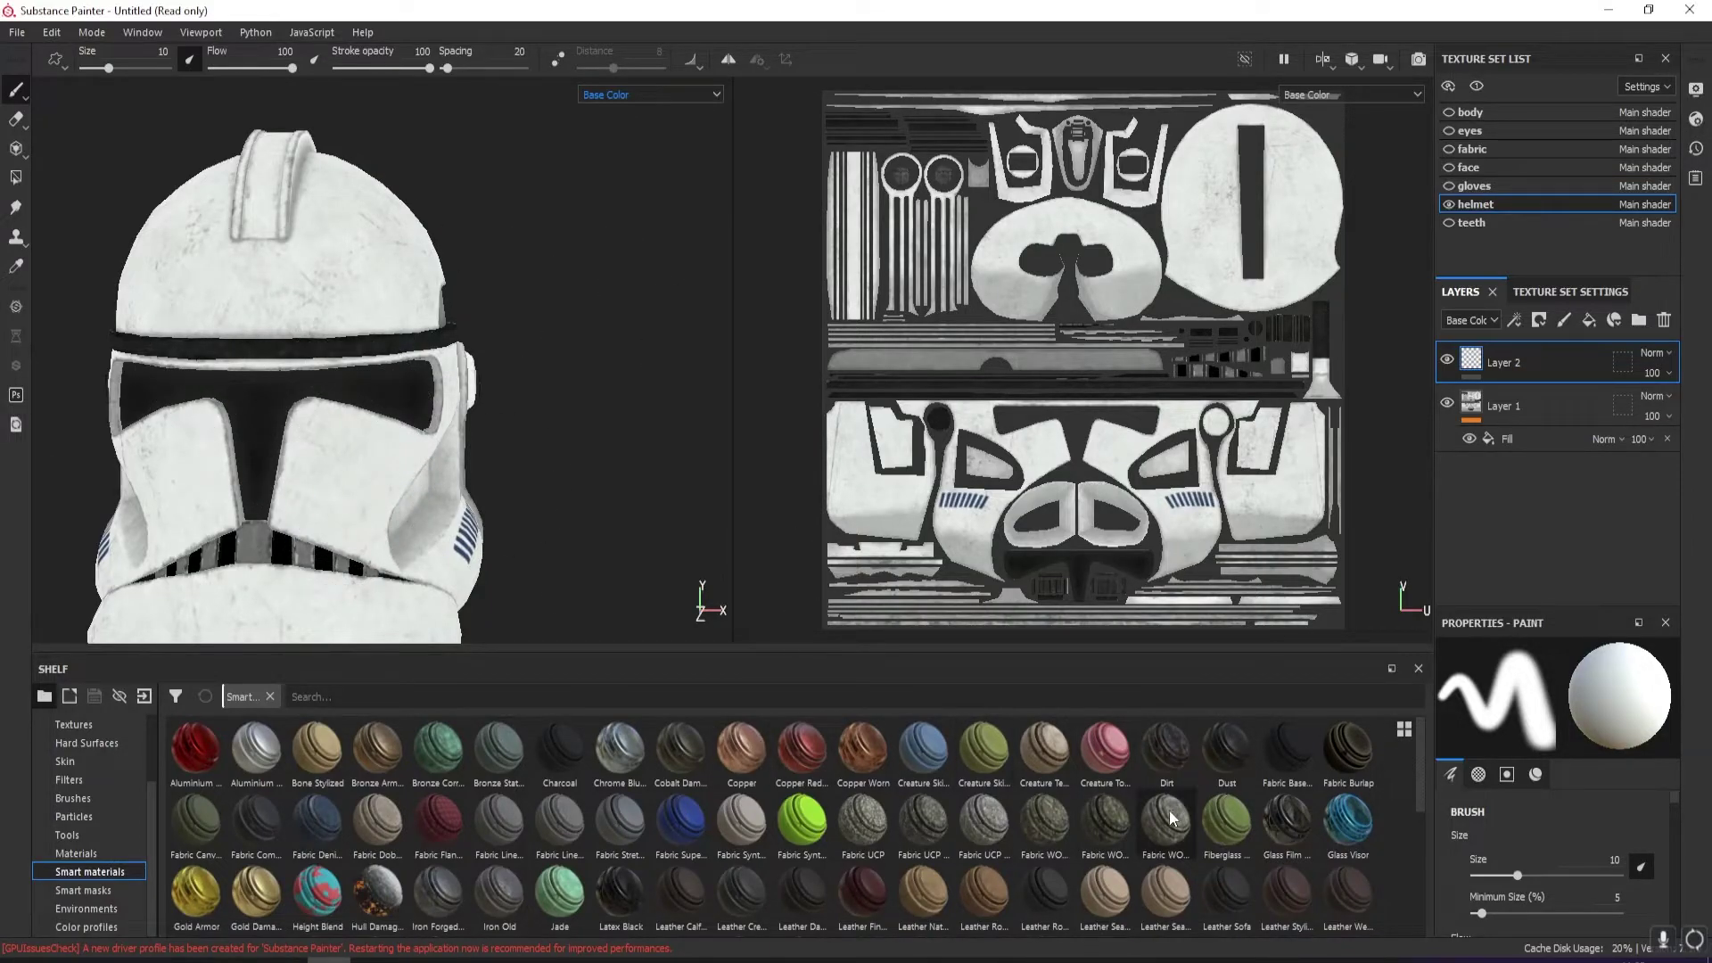
mouse_move(1112, 822)
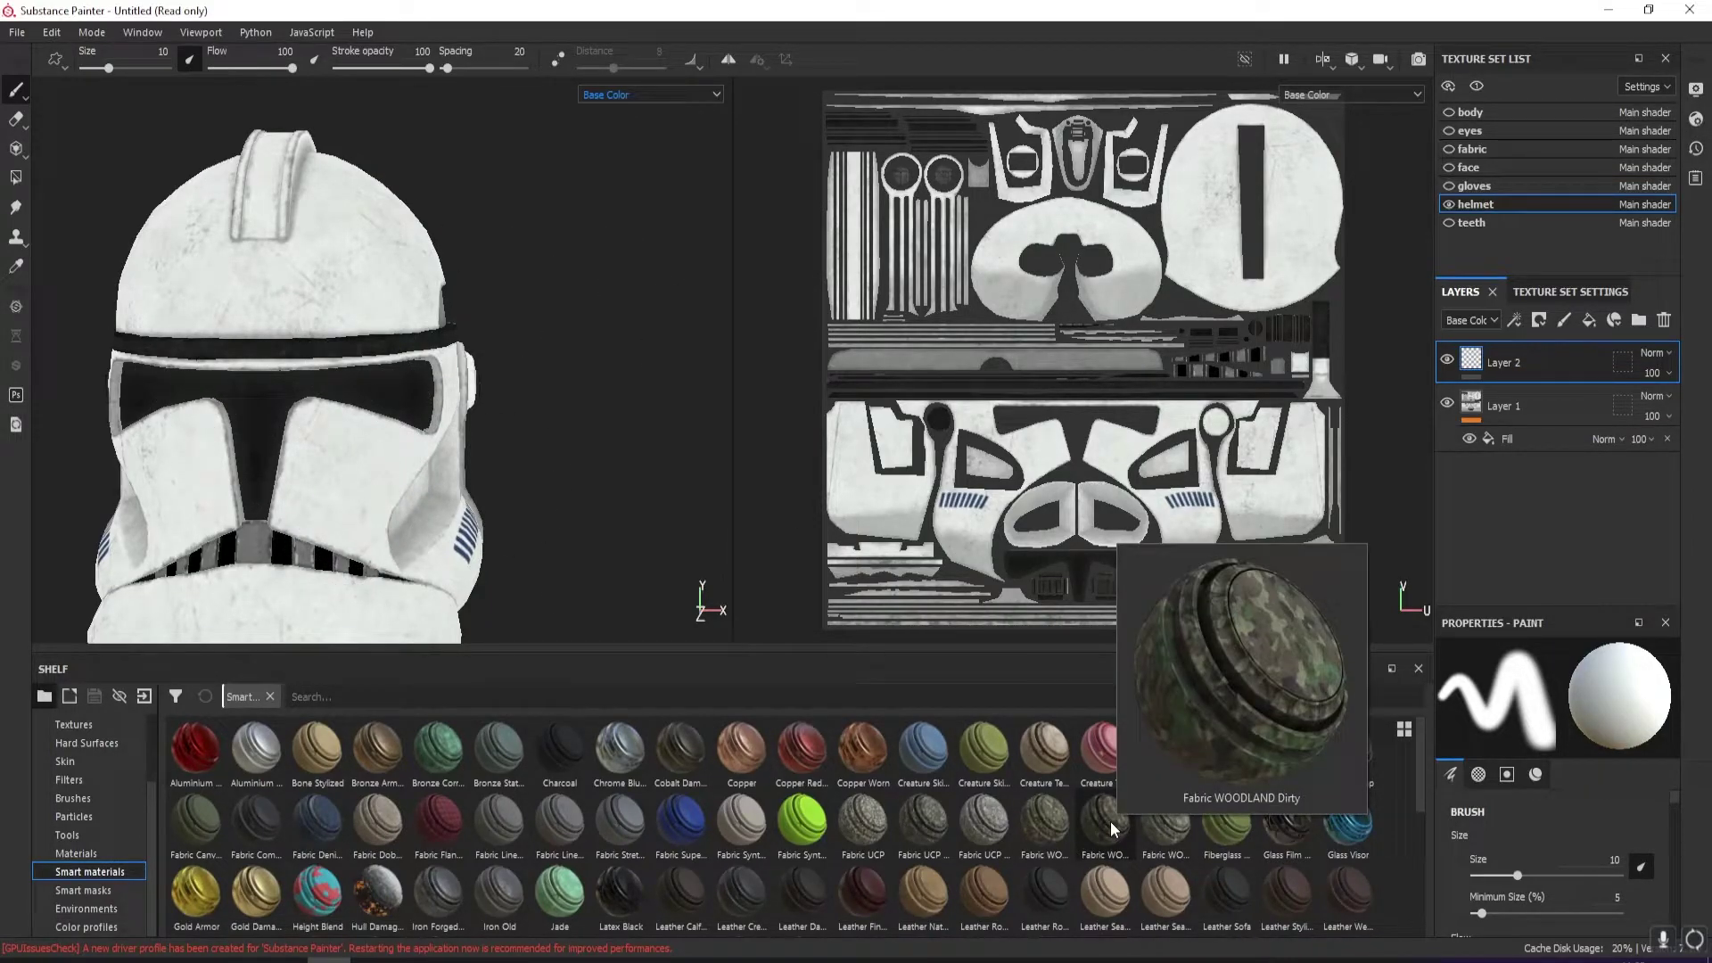
drag(1111, 822, 1555, 376)
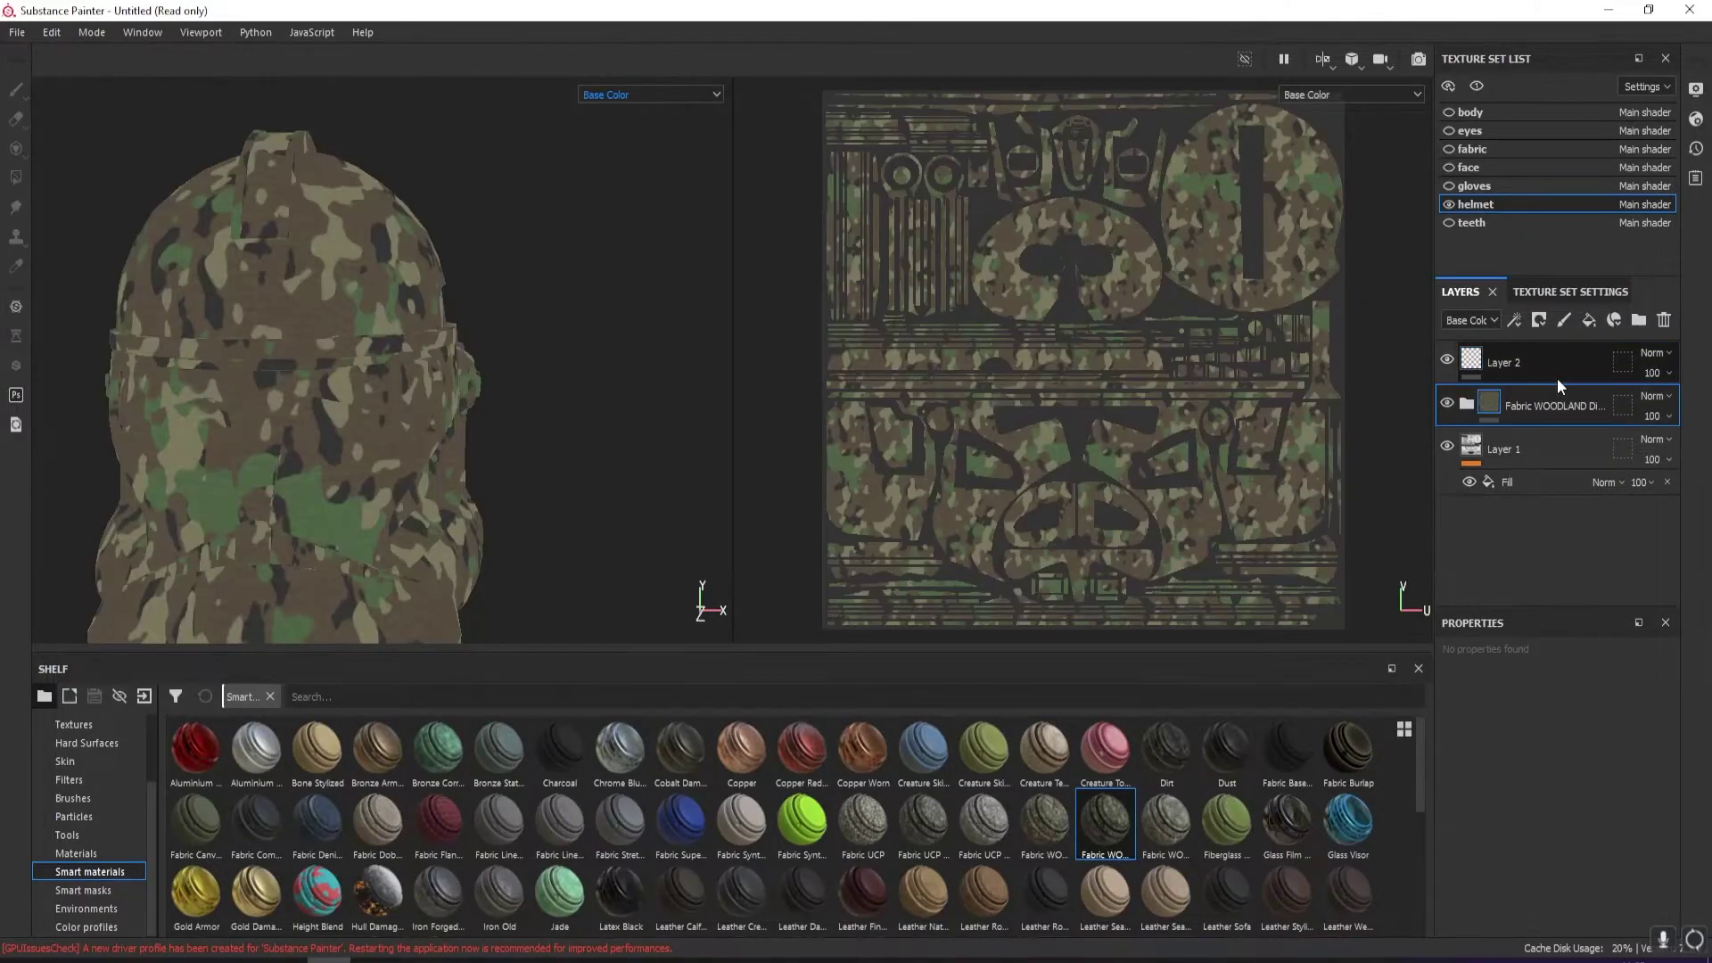
alt+drag(355, 510, 527, 447)
scroll(237, 482, up, 3)
alt+middle_drag(238, 481, 494, 428)
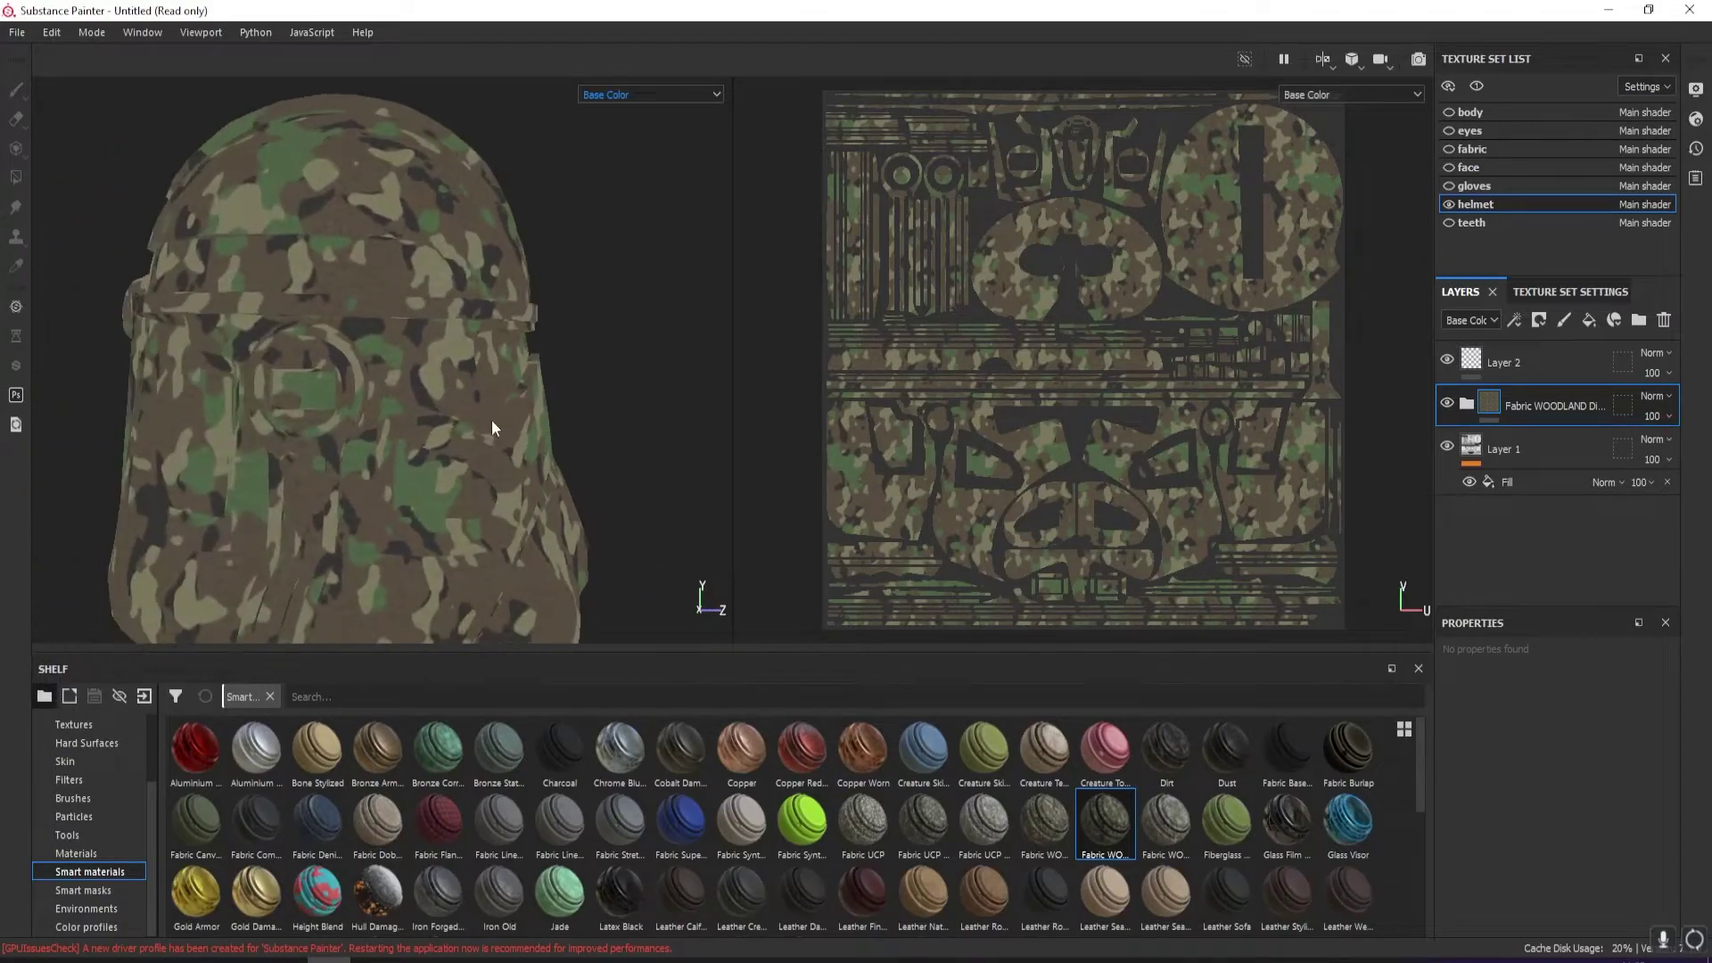
alt+drag(493, 428, 499, 393)
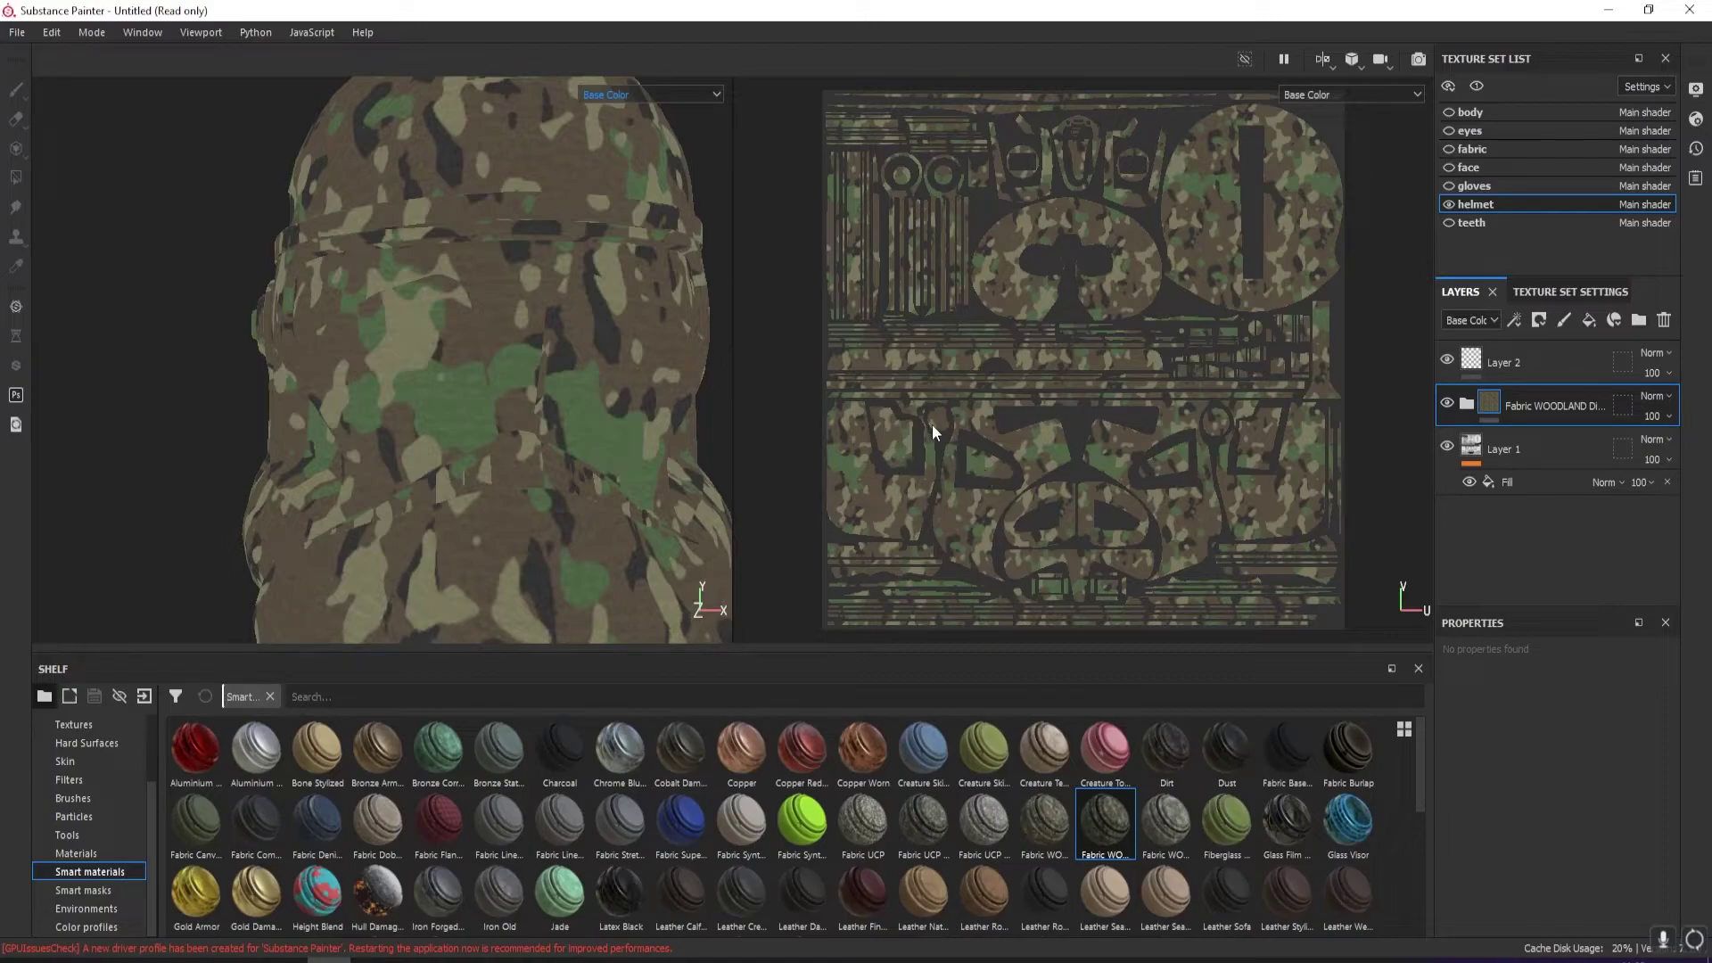
Add a black mask to the Fabric WOODLAND folder and delete the empty Layer 2
click(1540, 319)
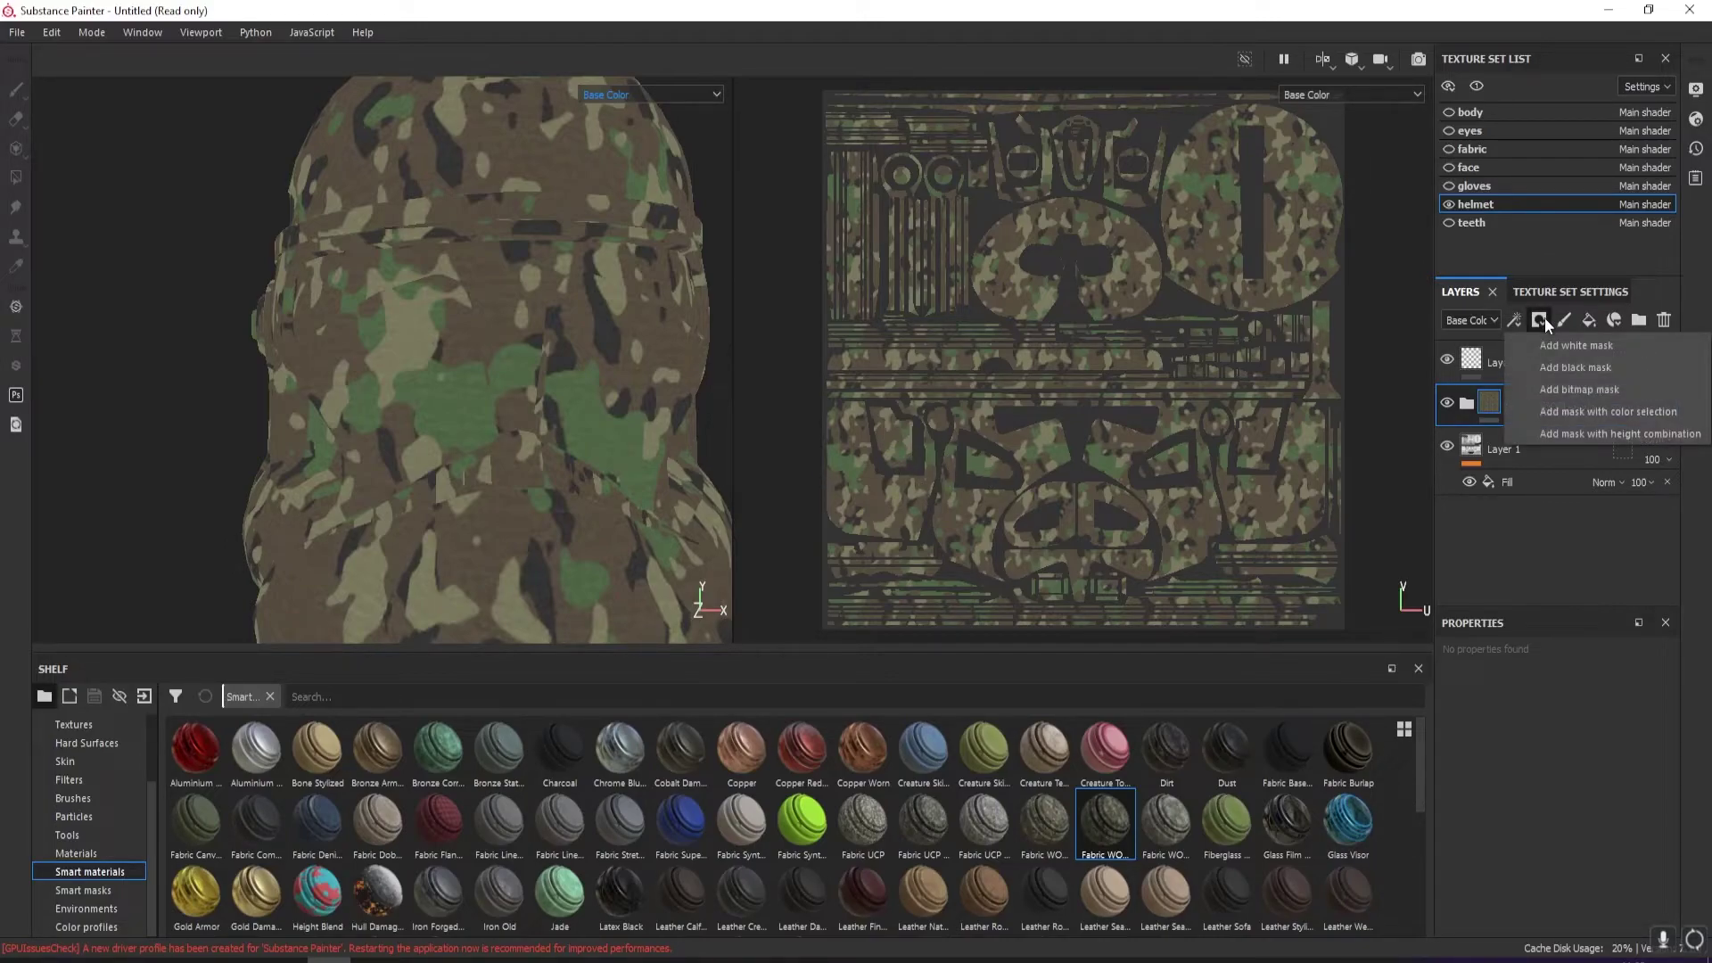
click(1587, 364)
click(1571, 373)
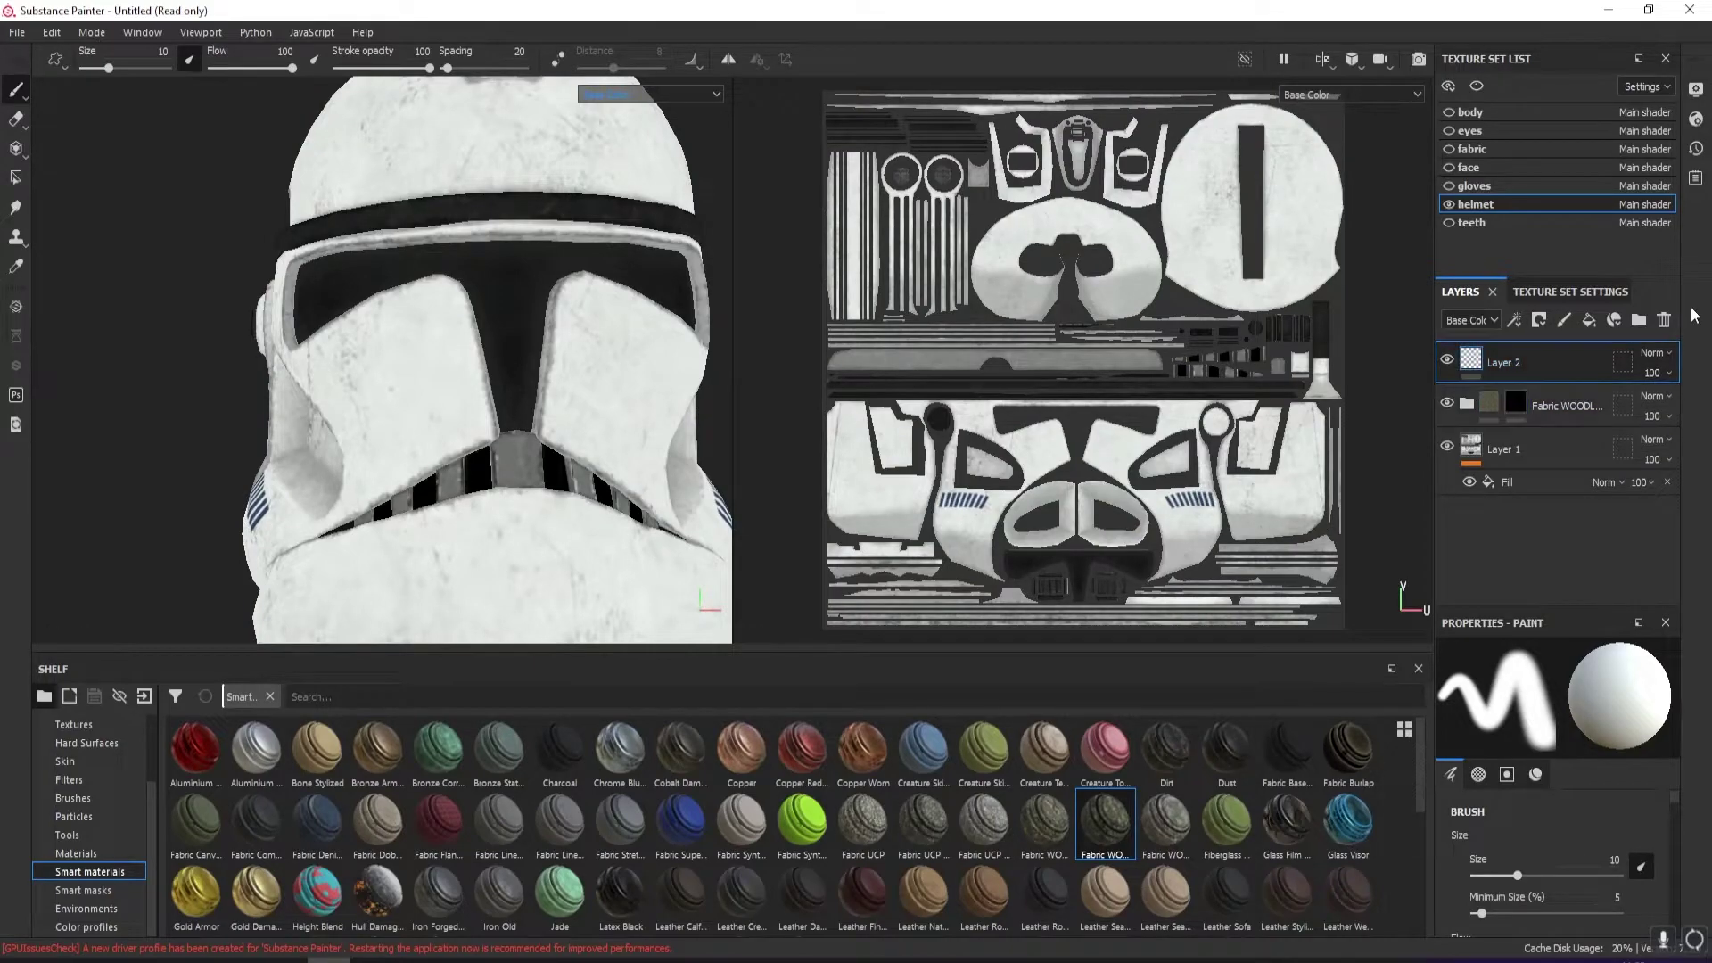
click(1664, 319)
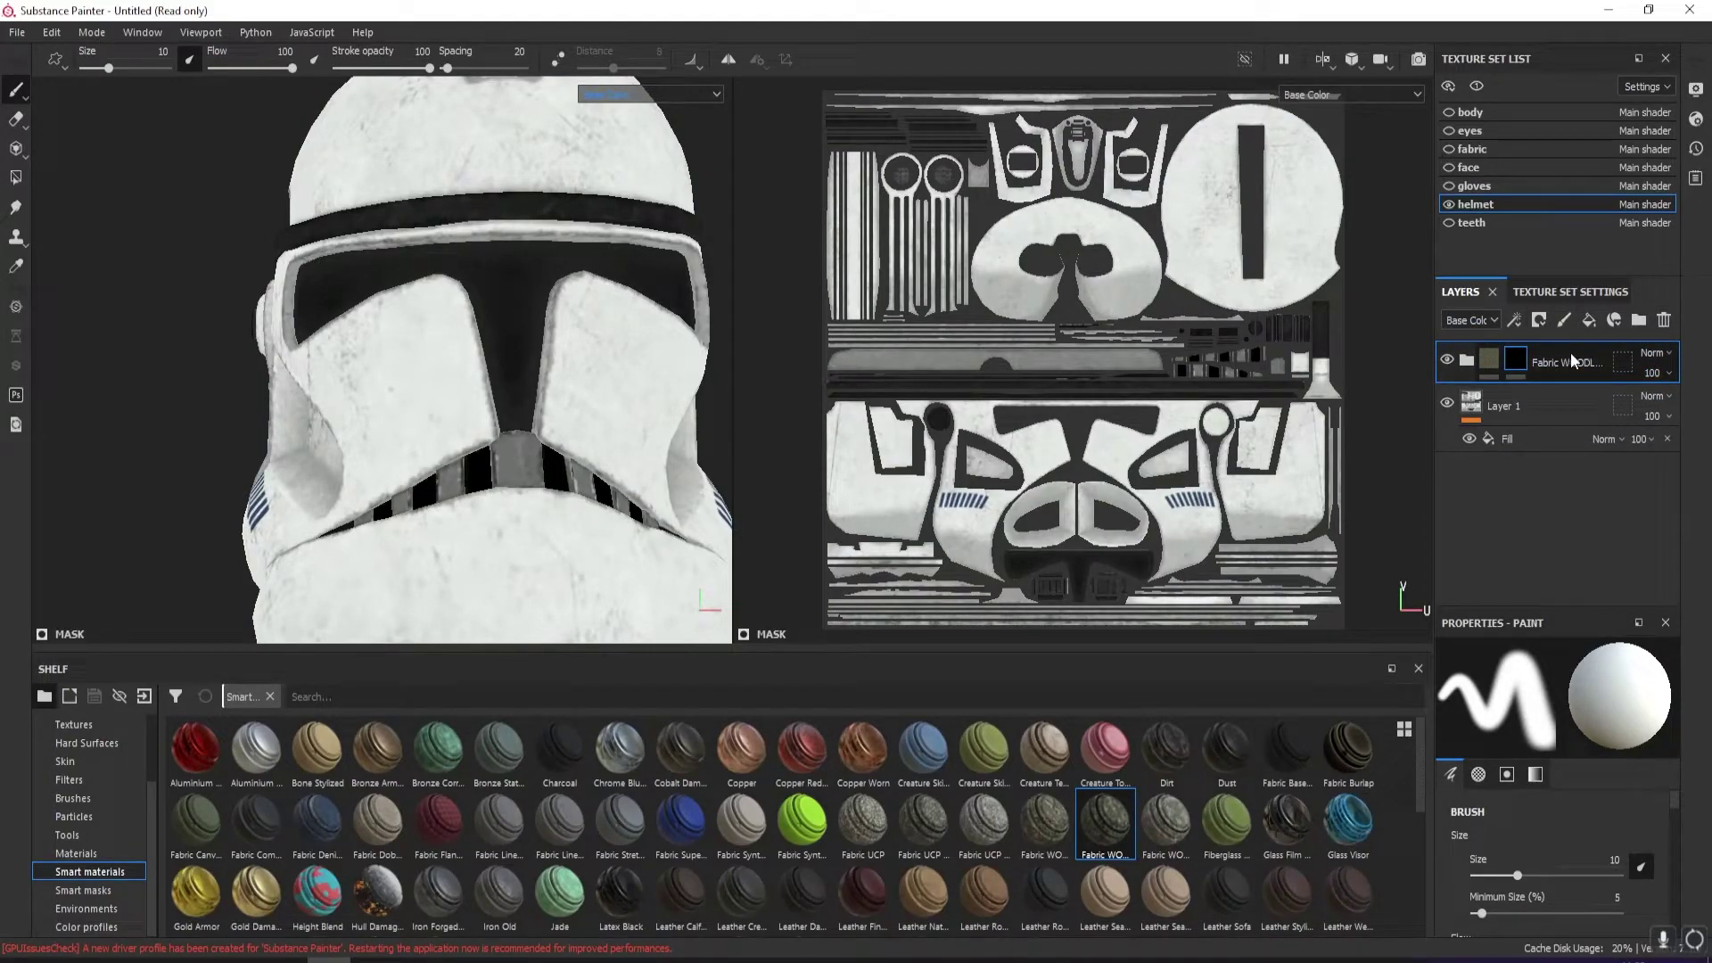
Orbit to a side view, undo a stray visor stroke, and return to the brush tool
mouse_move(401, 357)
alt+mouse_down()
mouse_move(537, 348)
mouse_move(401, 366)
mouse_move(352, 419)
alt+mouse_up()
scroll(517, 352, up, 3)
scroll(538, 349, down, 5)
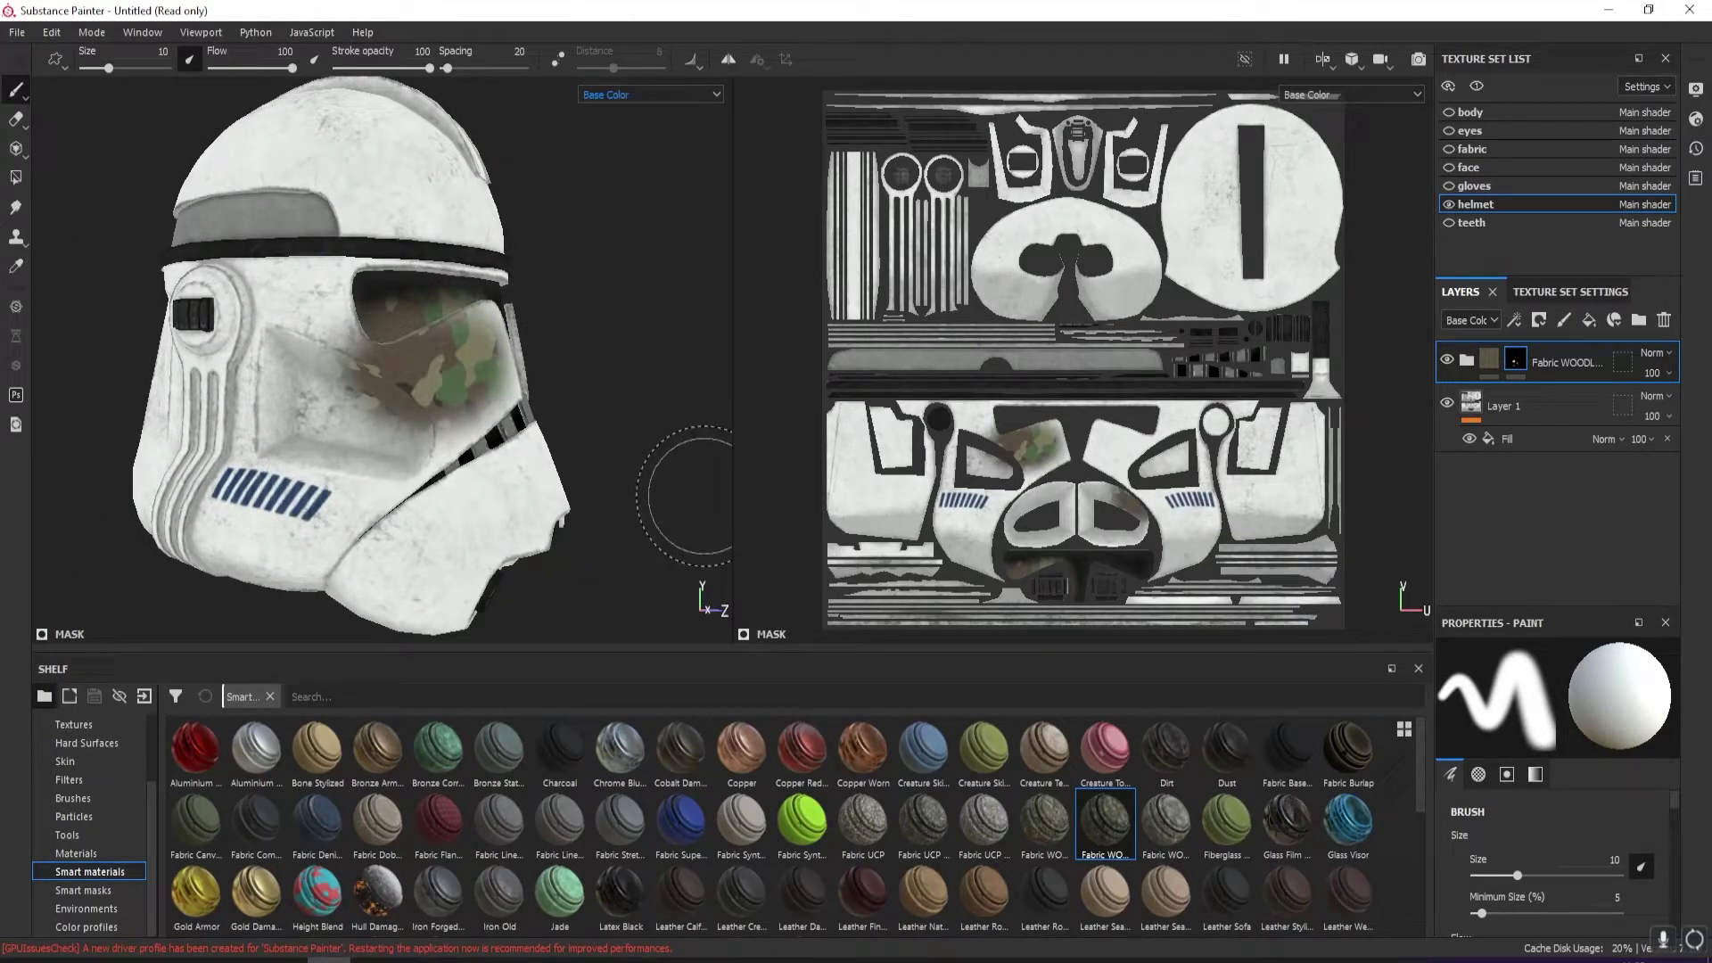
key(ctrl+z)
scroll(1006, 470, up, 6)
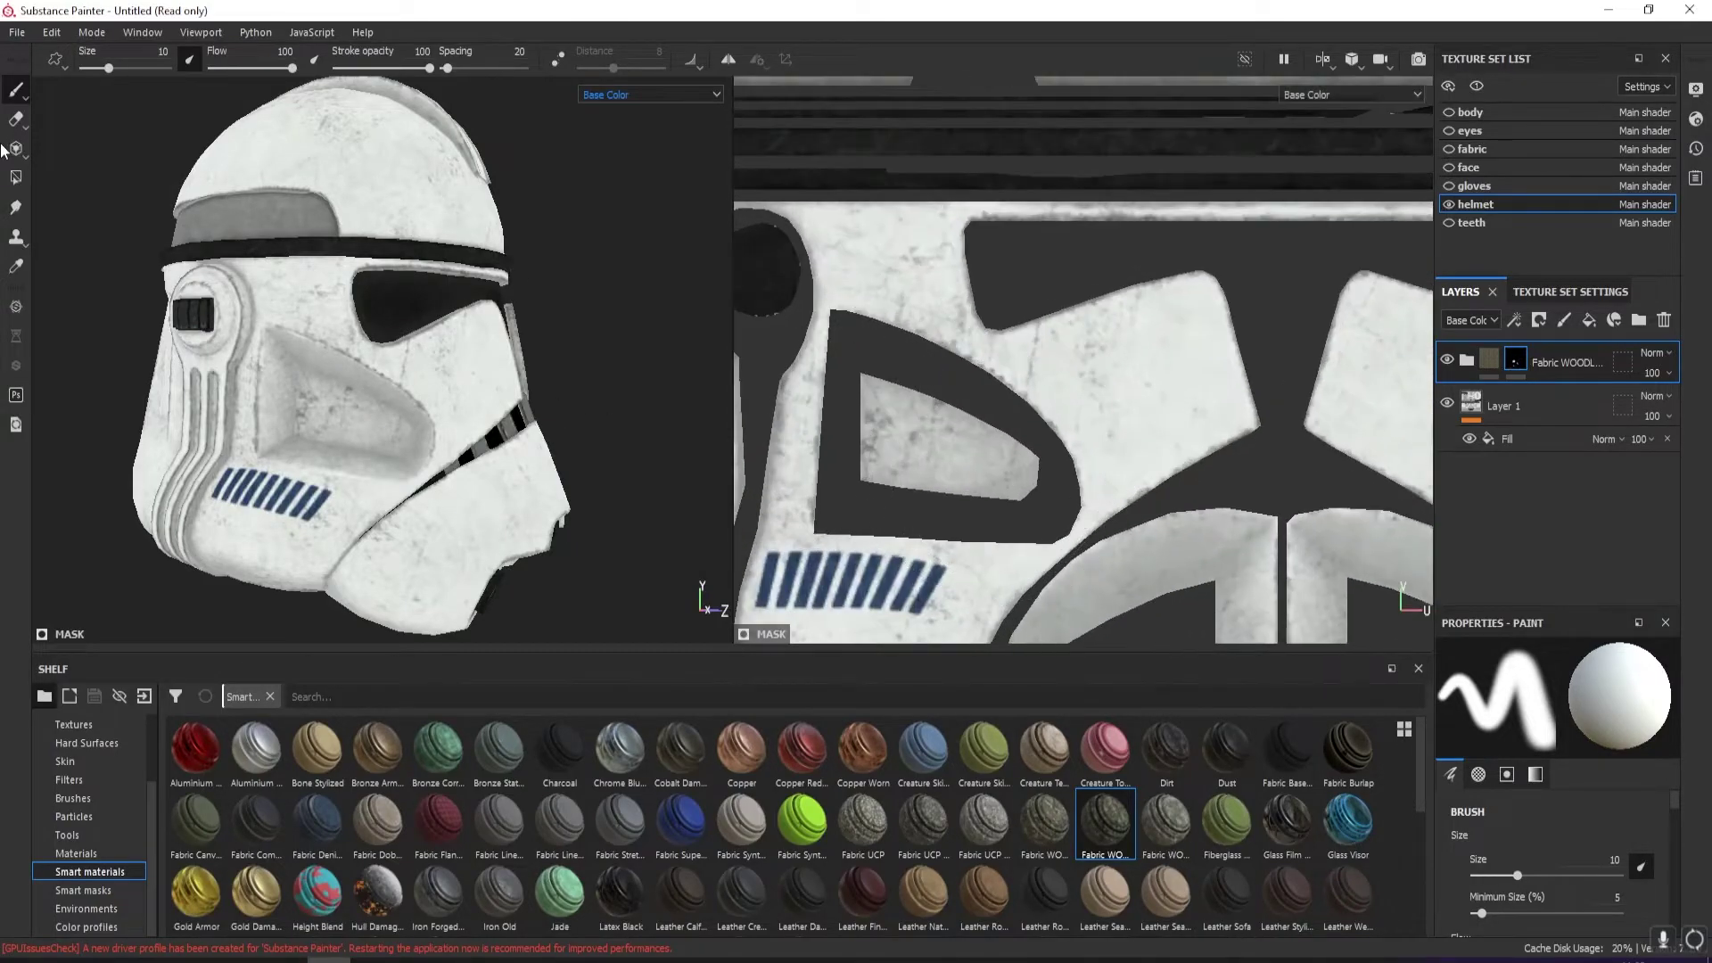
click(15, 177)
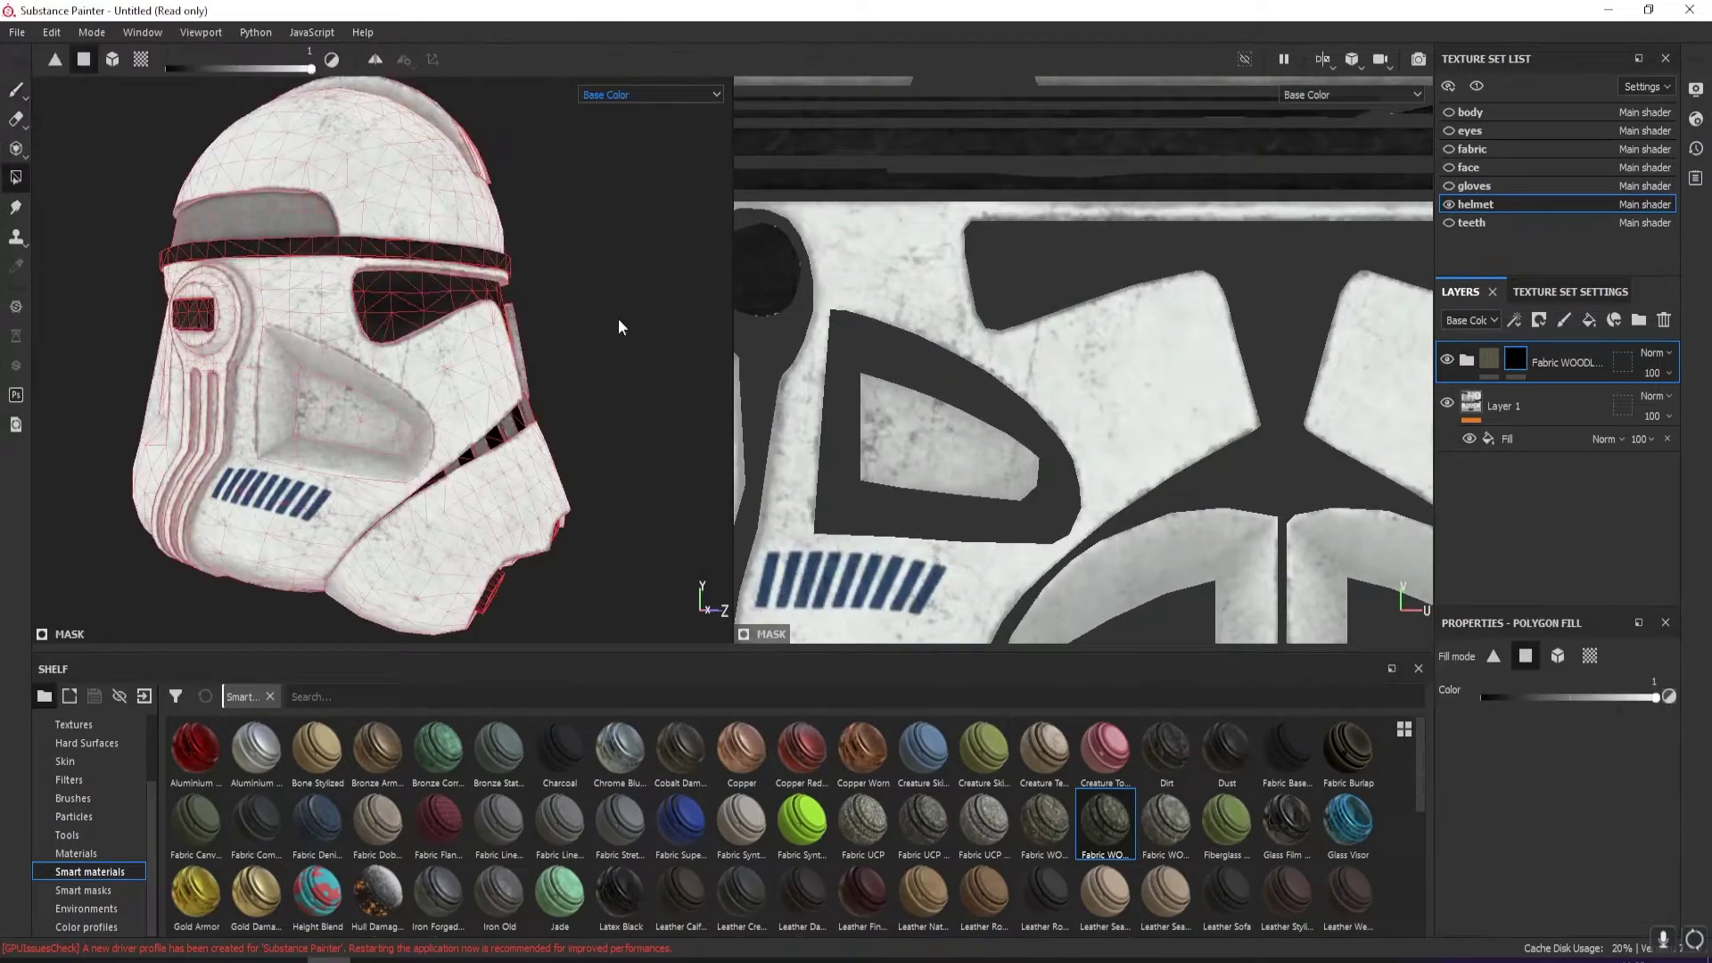
click(16, 89)
Test camo strokes on the mask, shrink the brush to 3.85, and undo the strokes
click(1109, 404)
mouse_move(1109, 404)
mouse_down()
mouse_move(1181, 385)
mouse_move(1143, 351)
mouse_up()
key(ctrl)
ctrl+right_drag(1143, 352, 1131, 343)
key(ctrl+z)
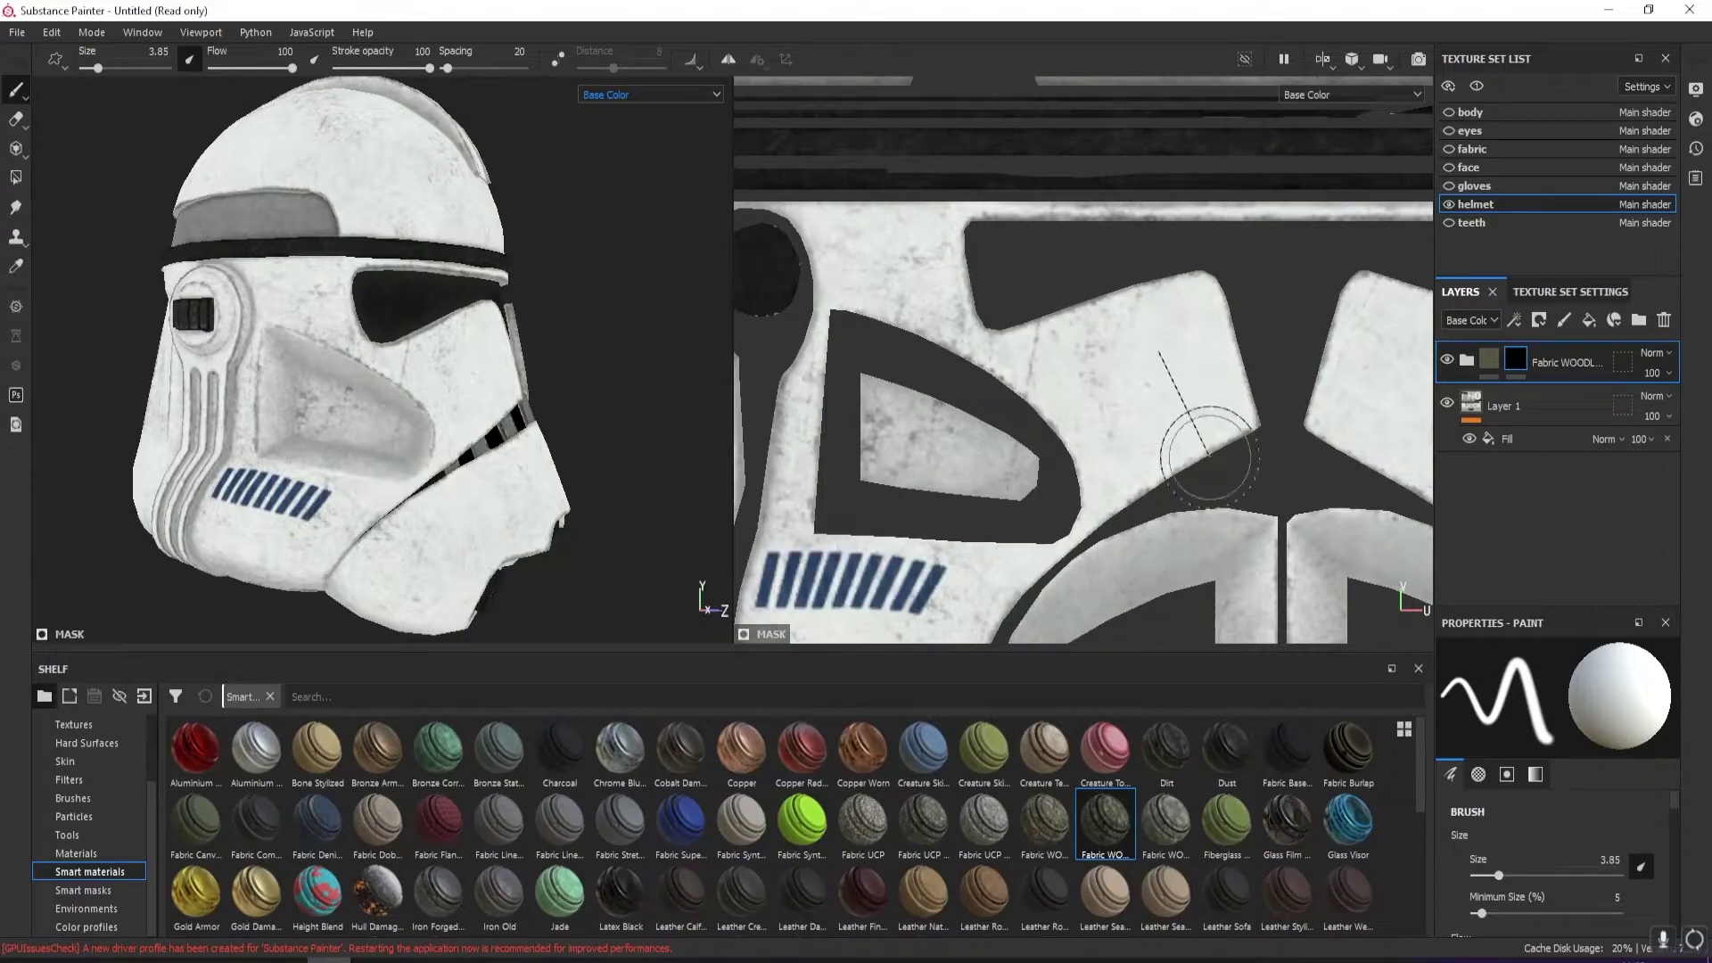
key(ctrl+y)
key(ctrl+z)
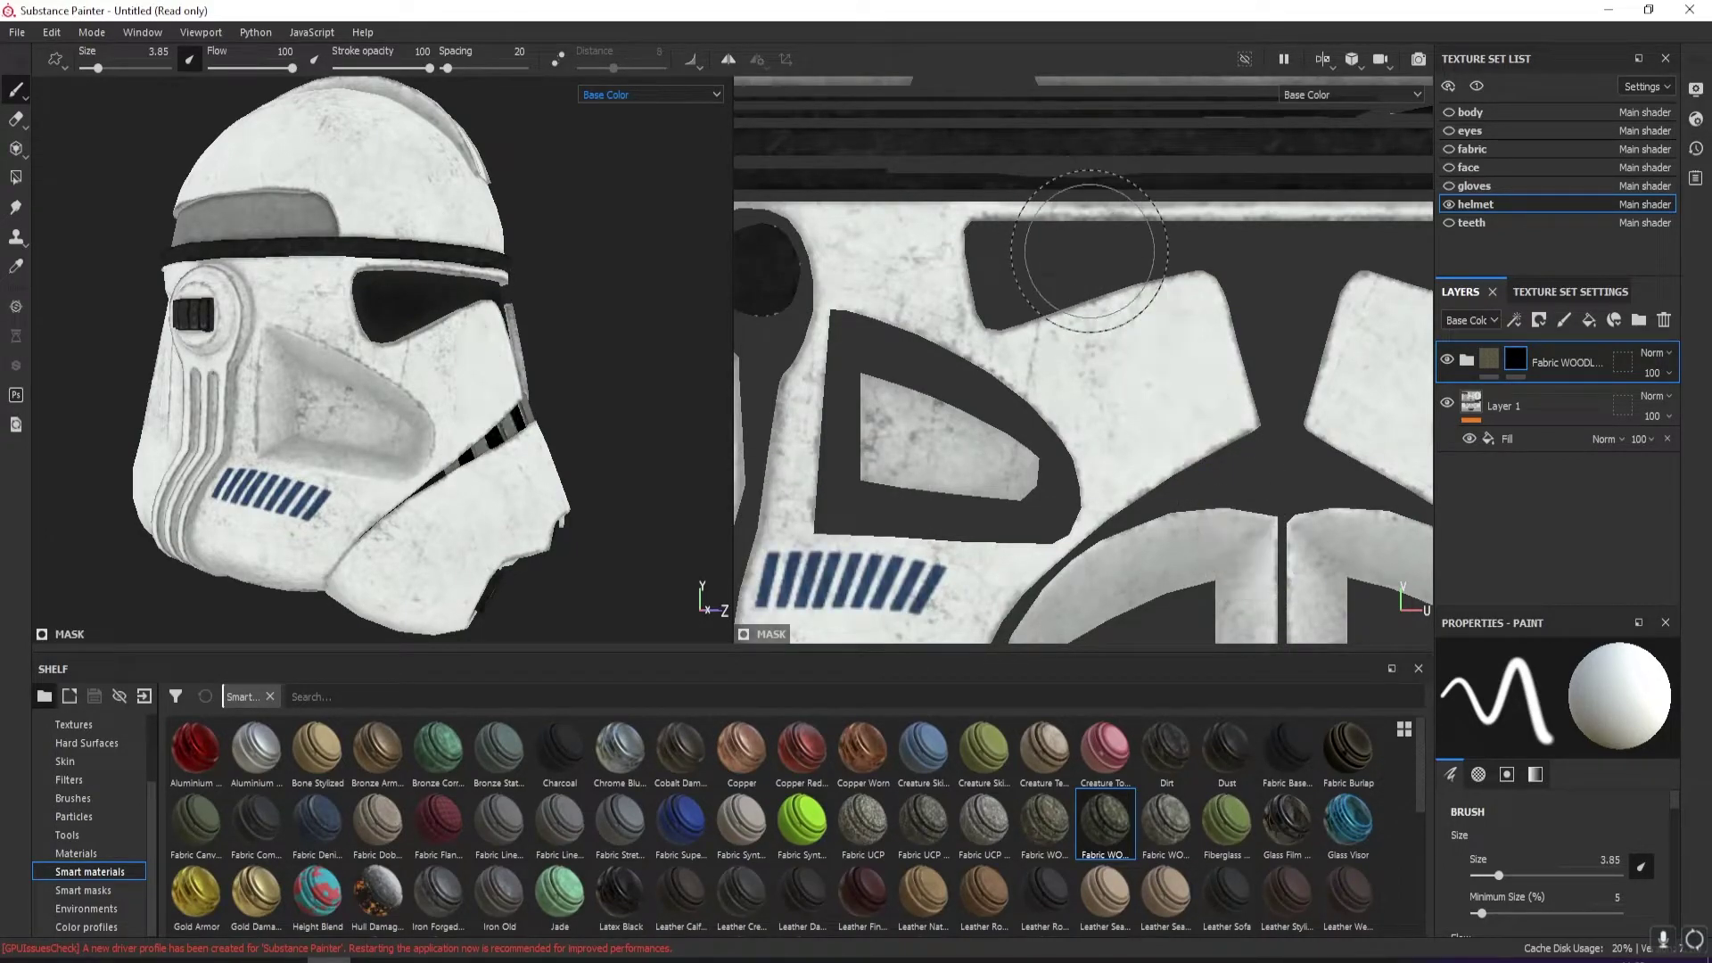
drag(1195, 464, 1017, 160)
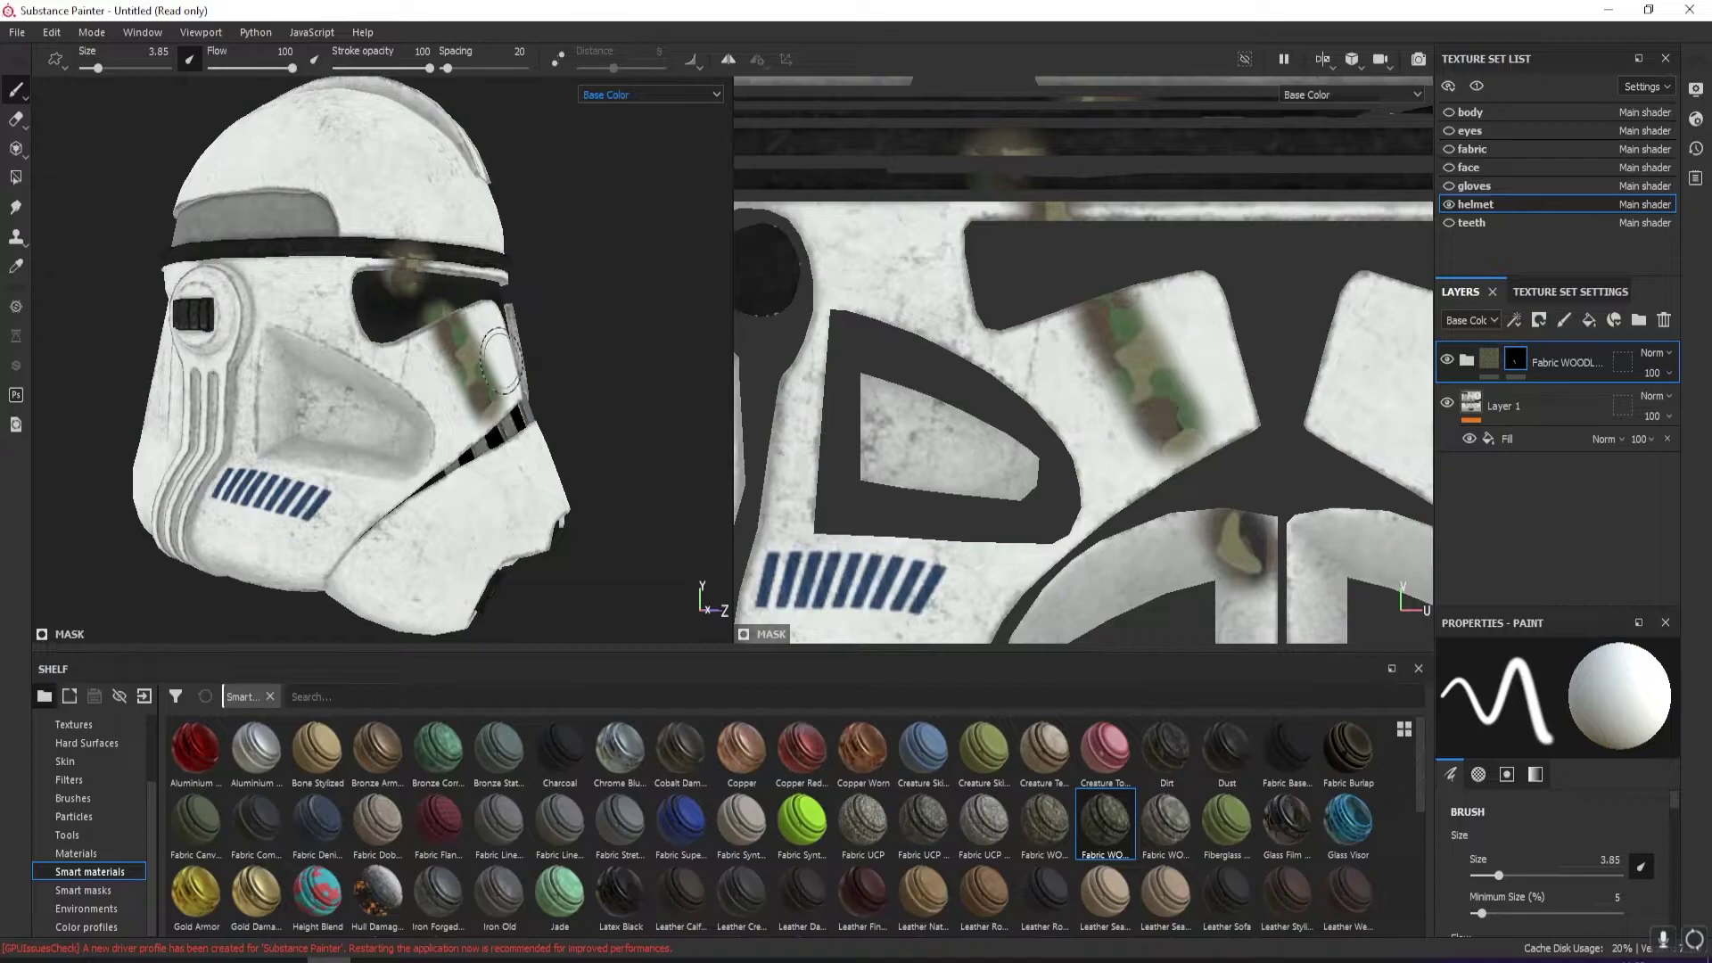
key(ctrl+z)
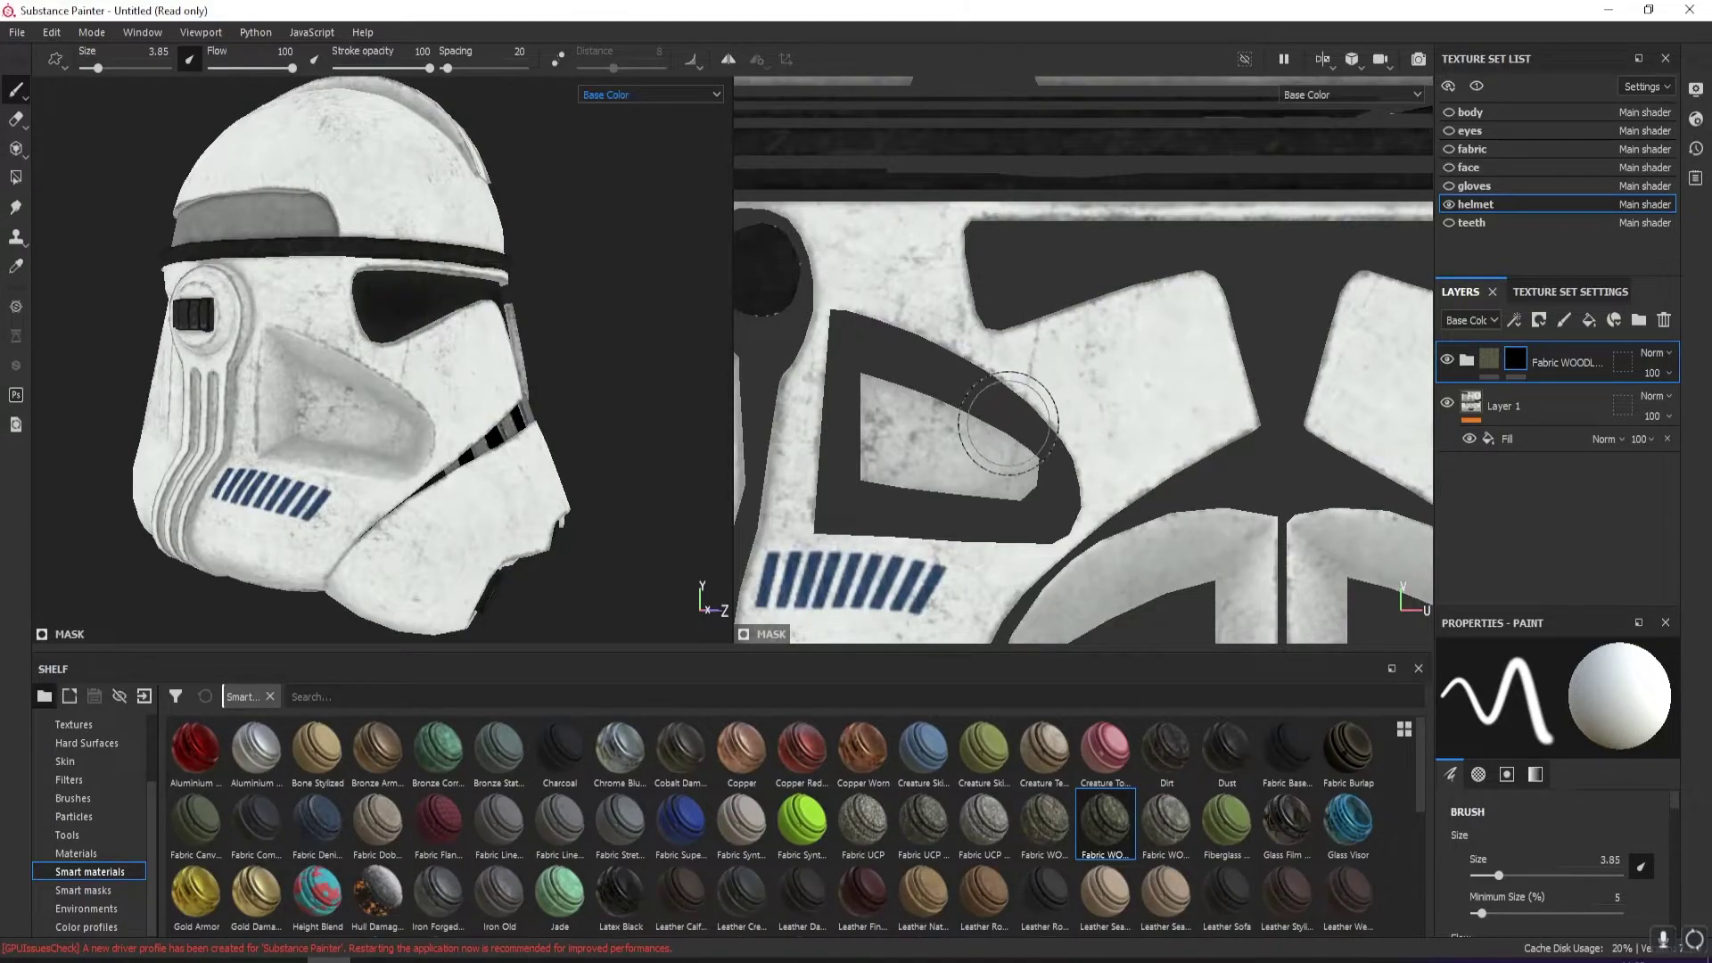
With Polygon Fill, reveal the camo across the eye-window panel polygons
click(17, 175)
scroll(954, 451, up, 3)
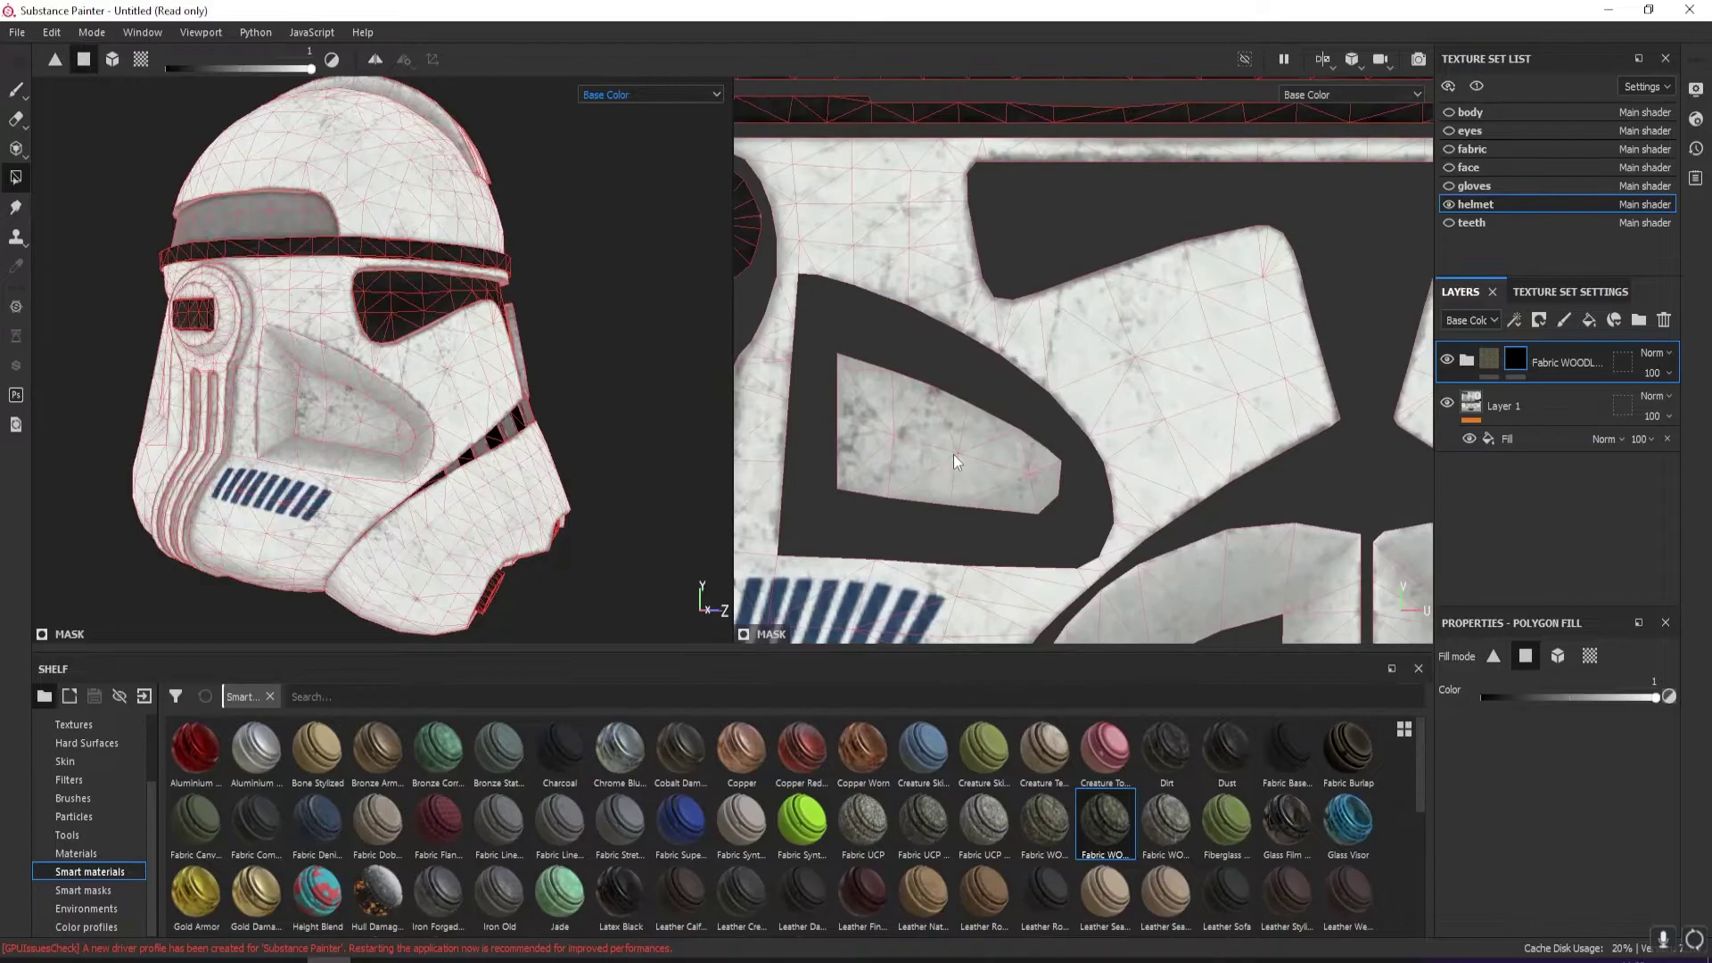
scroll(953, 455, down, 1)
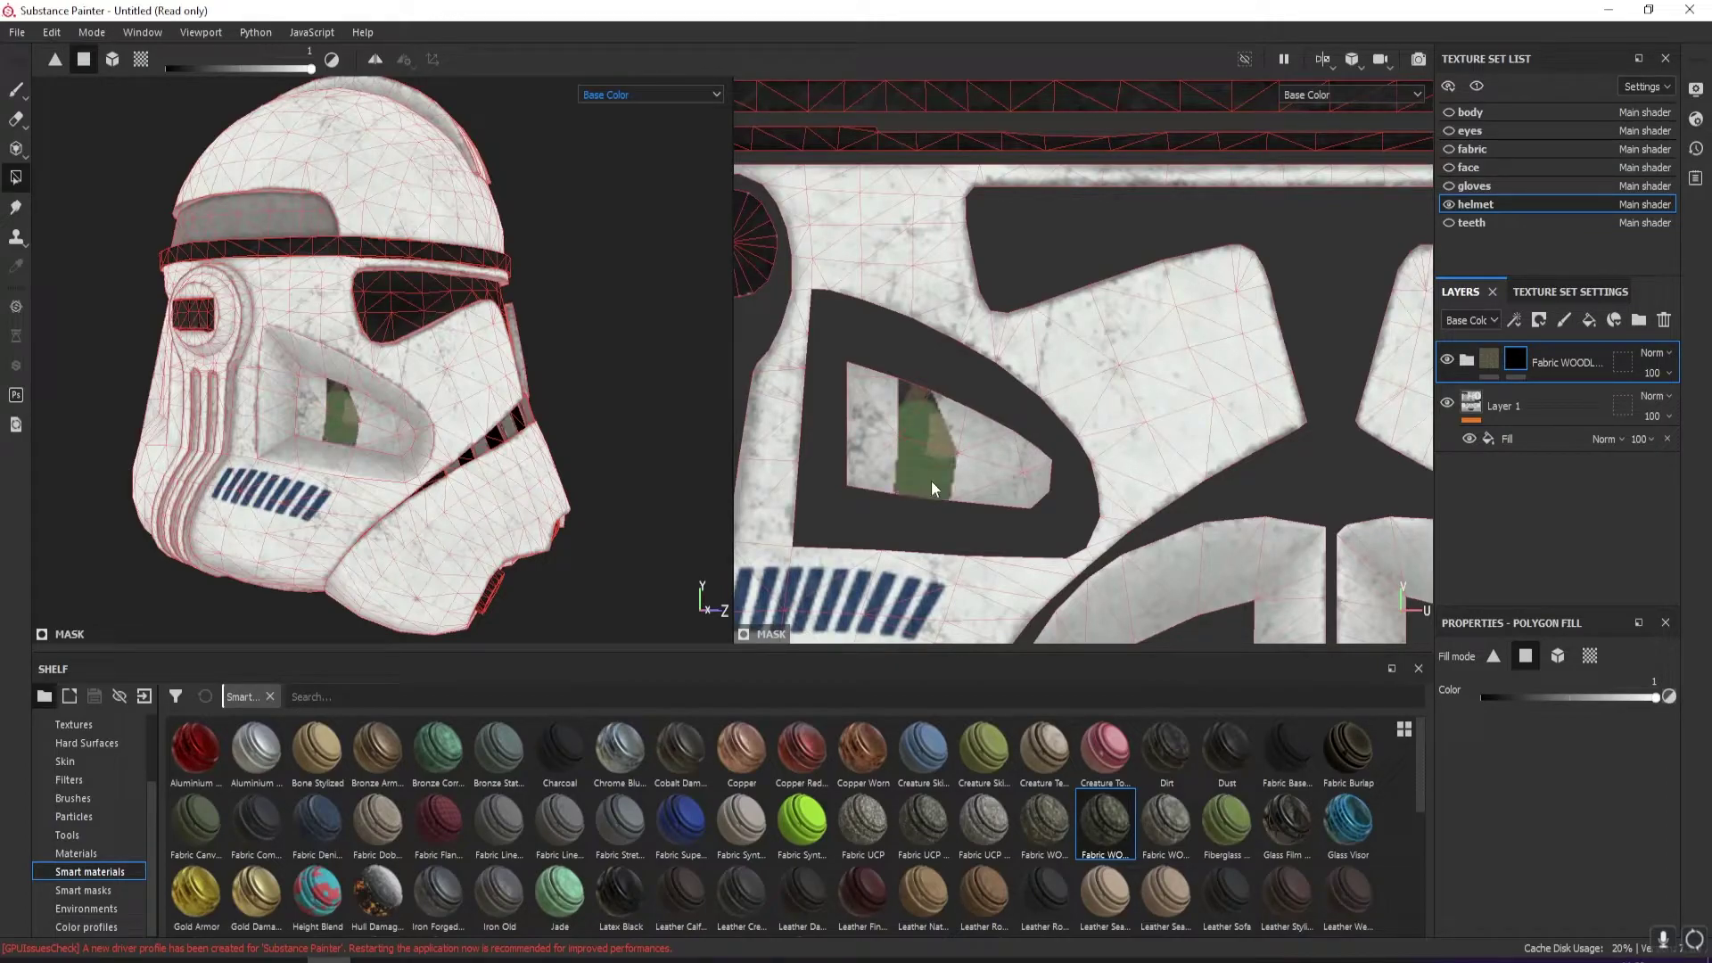
scroll(339, 415, up, 3)
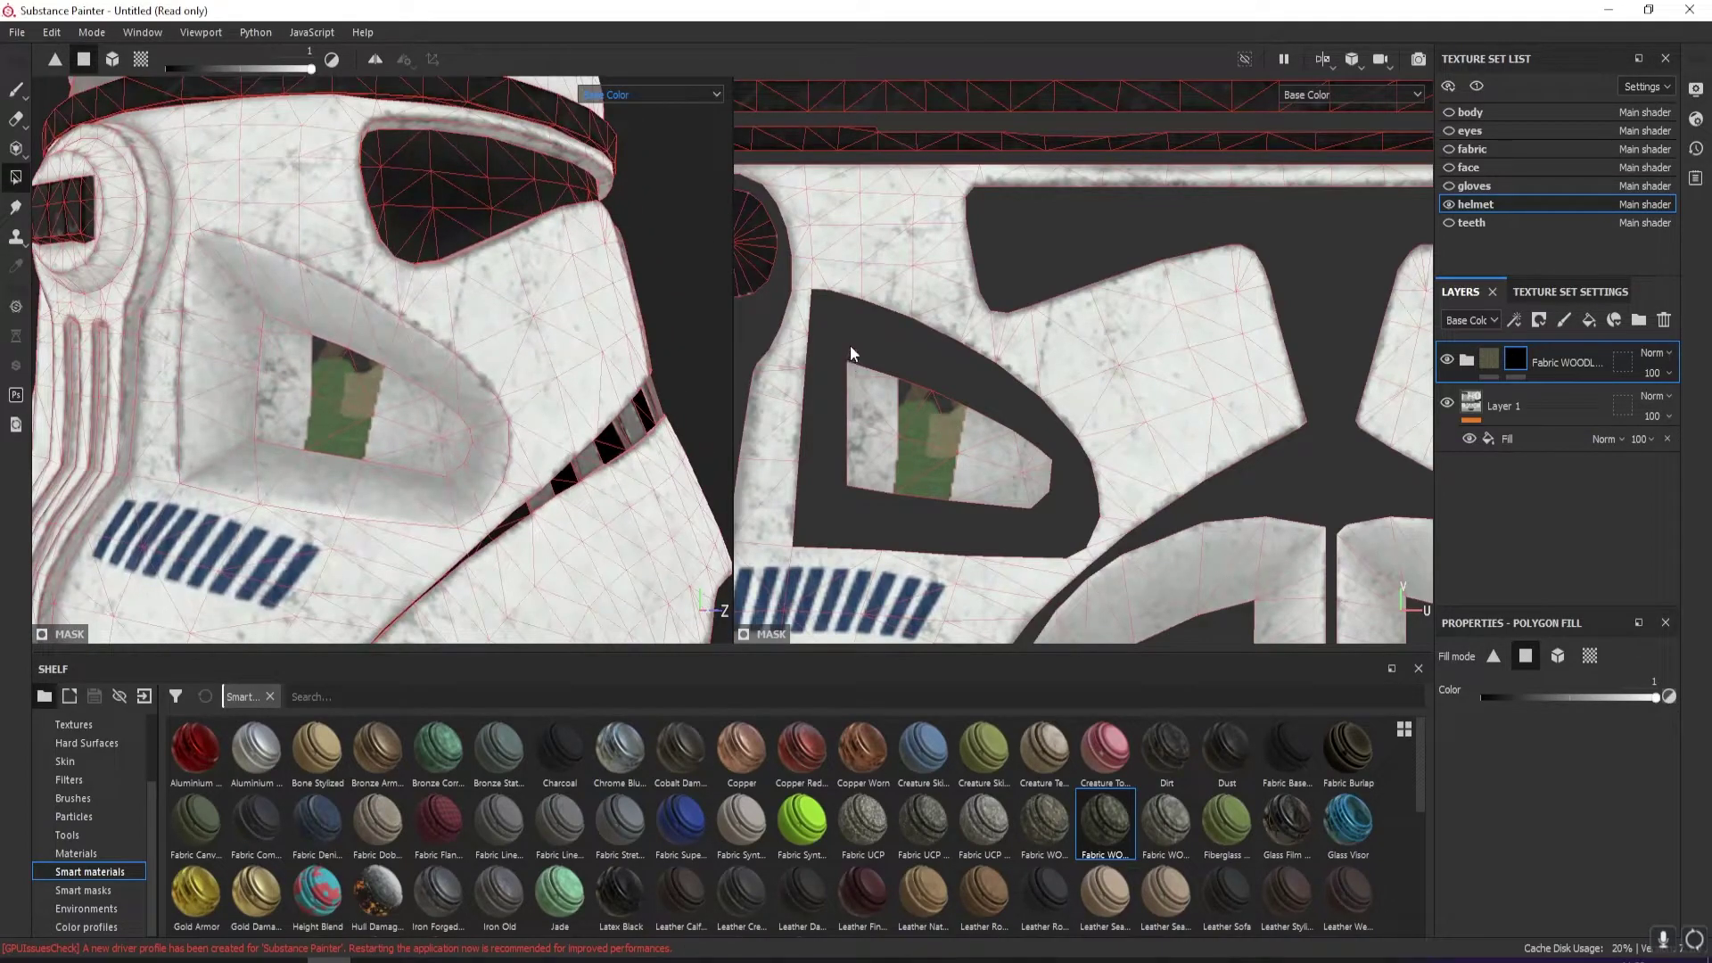
drag(915, 452, 1025, 501)
middle_drag(1190, 414, 1042, 405)
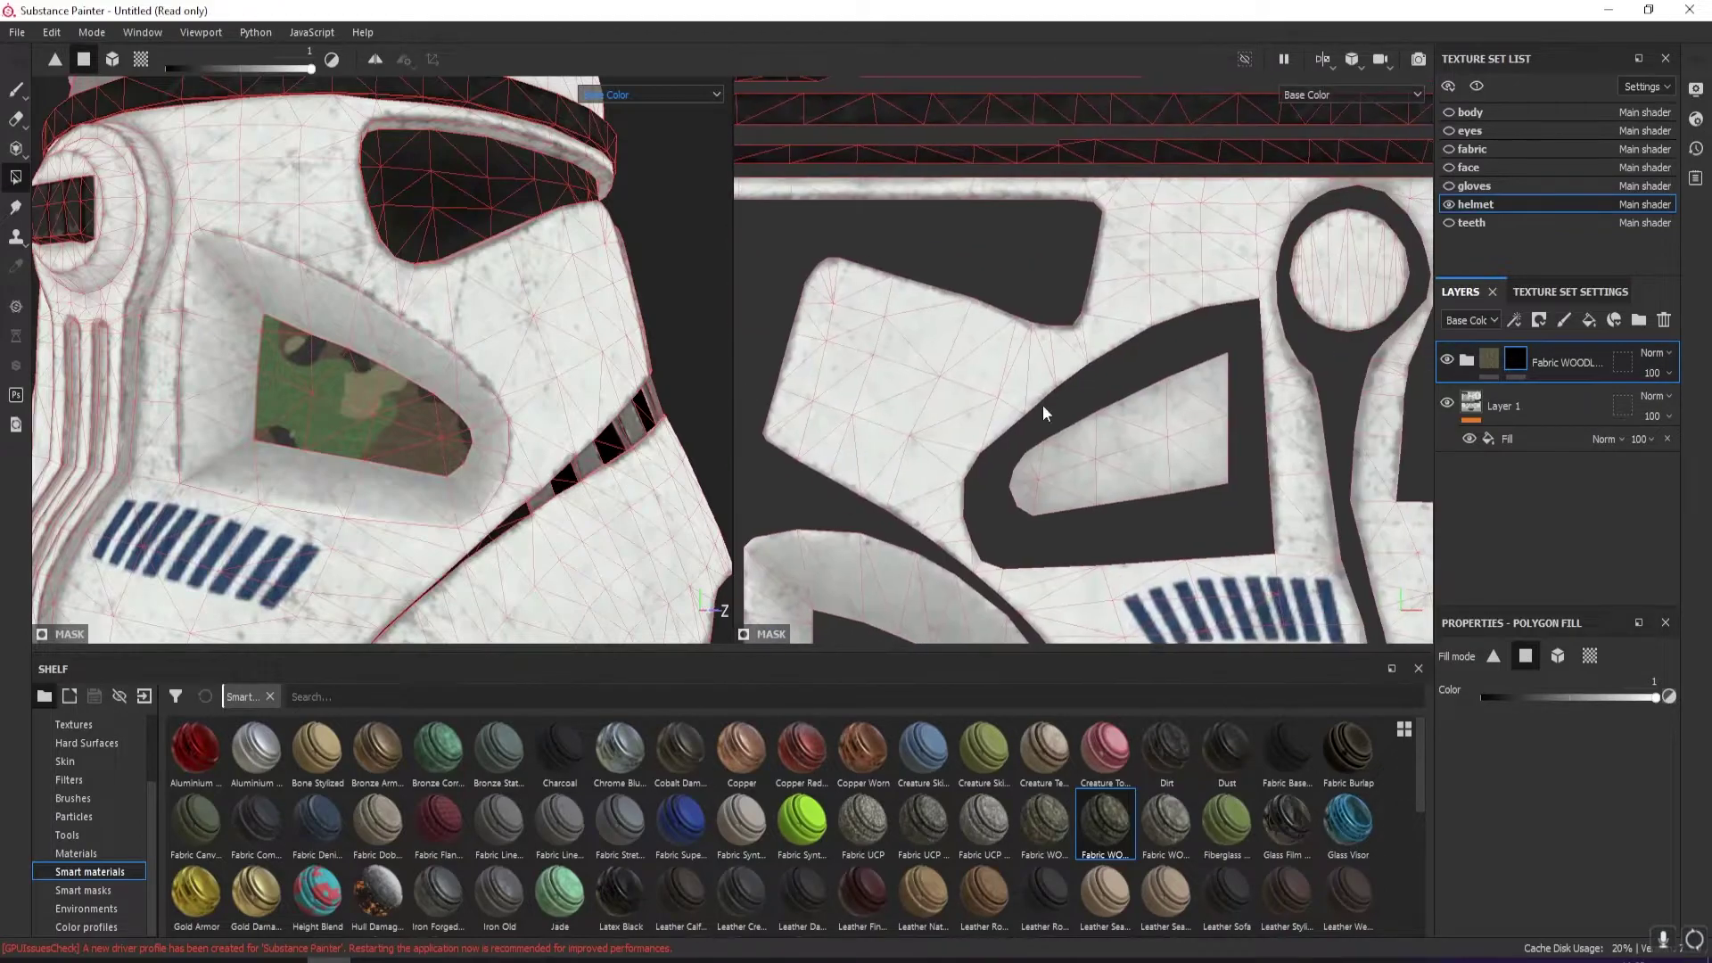
drag(1034, 443, 1213, 441)
alt+drag(446, 402, 391, 430)
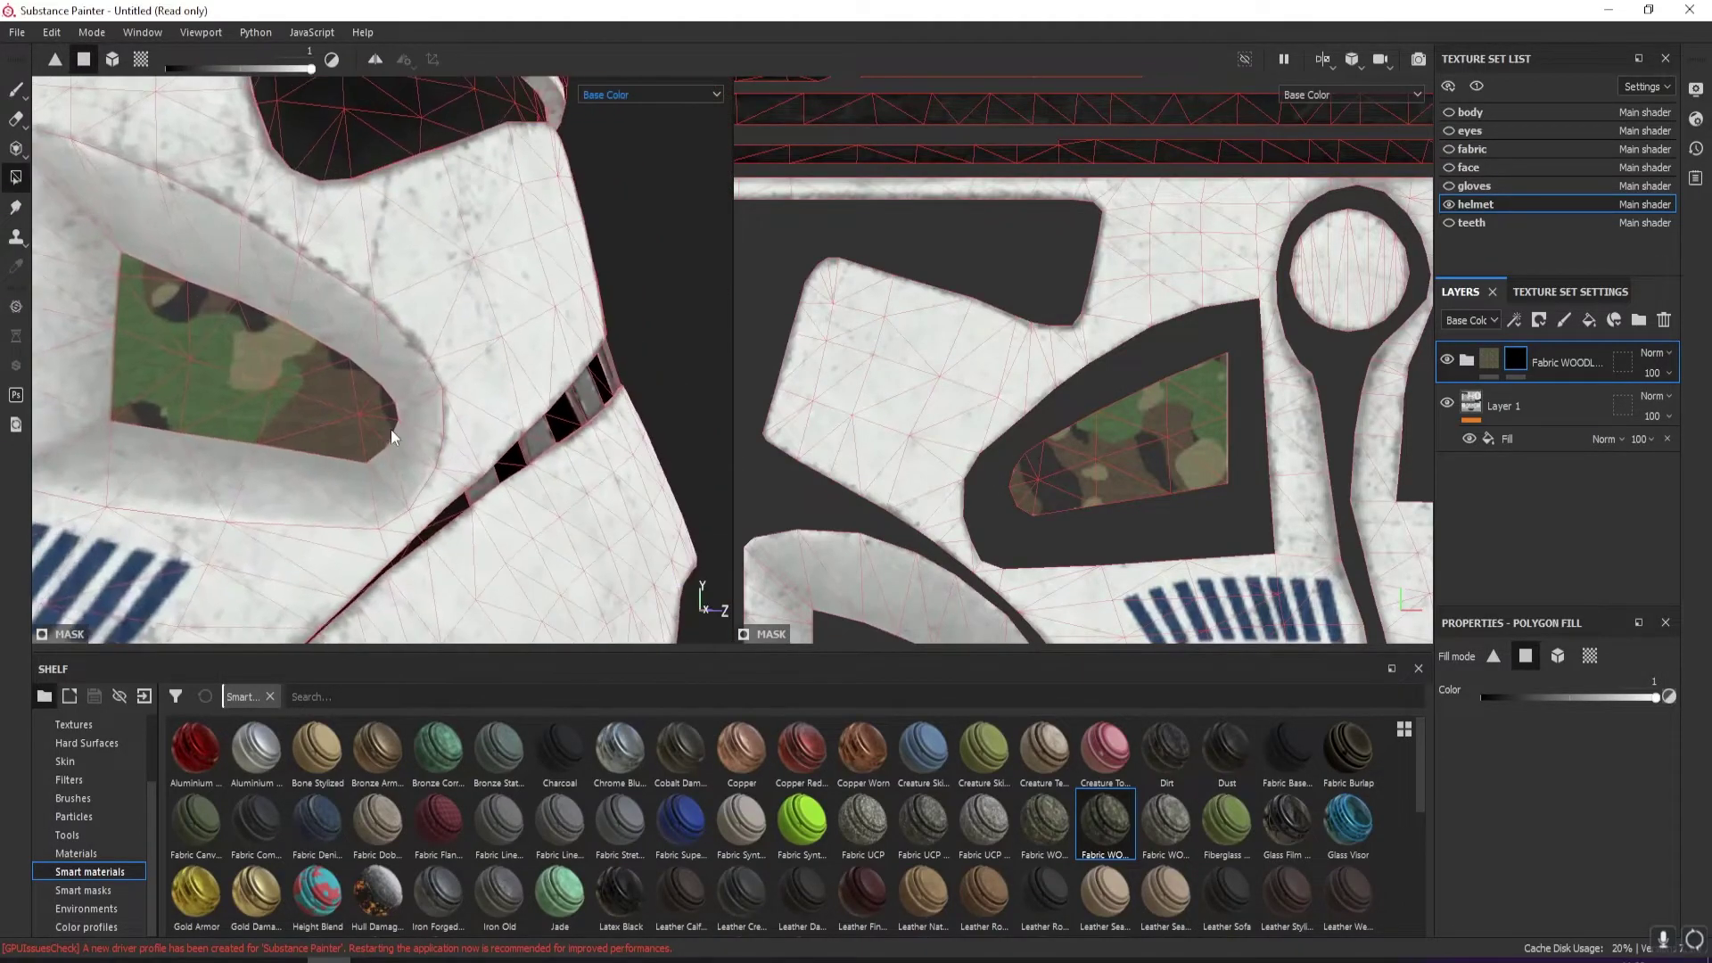
Fill the side panel islands with camo, covering the remaining cheek panel polygons
scroll(390, 430, down, 5)
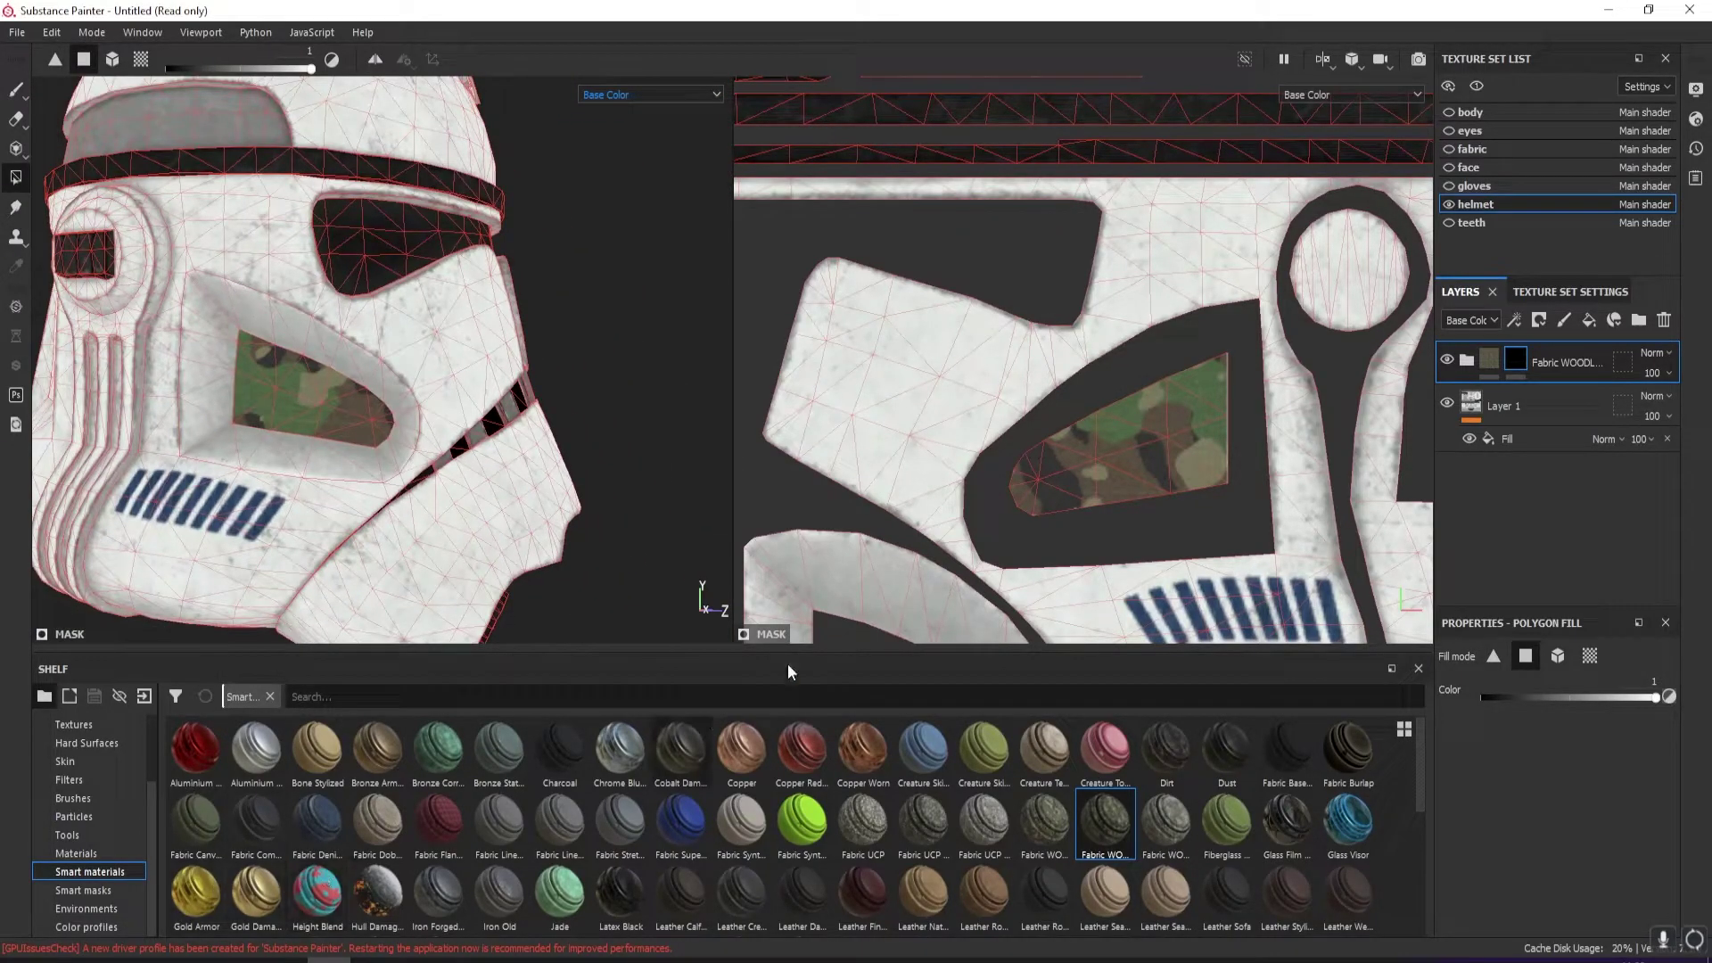
scroll(1047, 442, down, 4)
scroll(935, 425, up, 6)
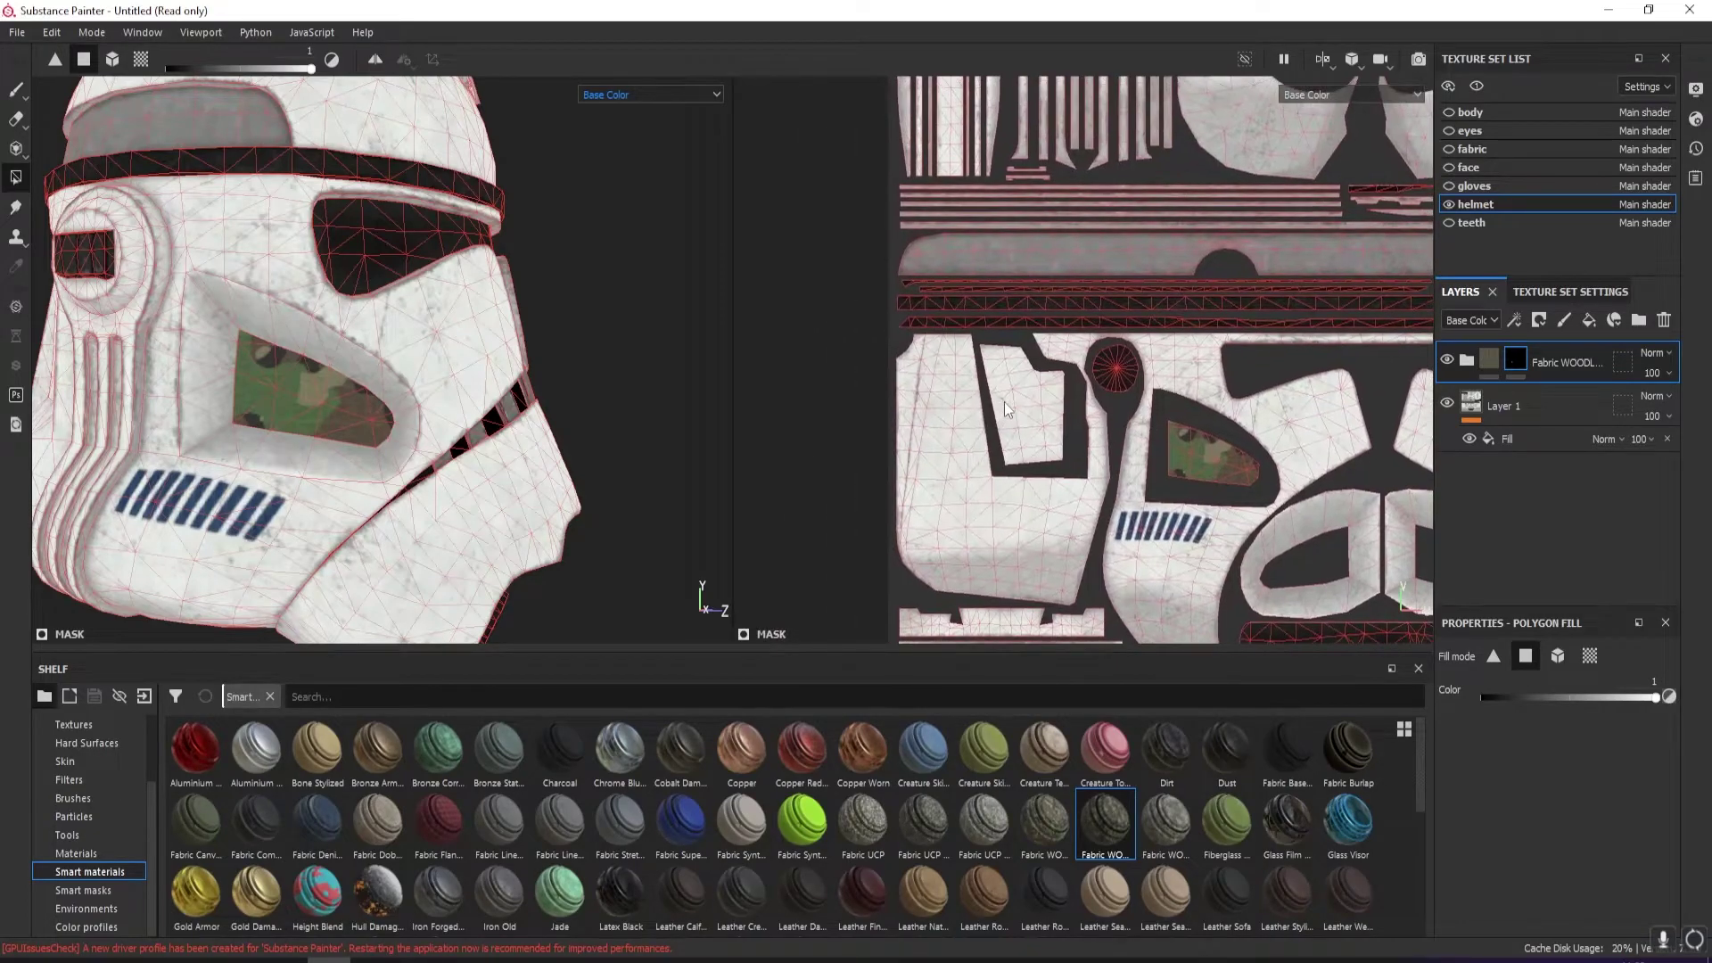
drag(980, 305, 1089, 486)
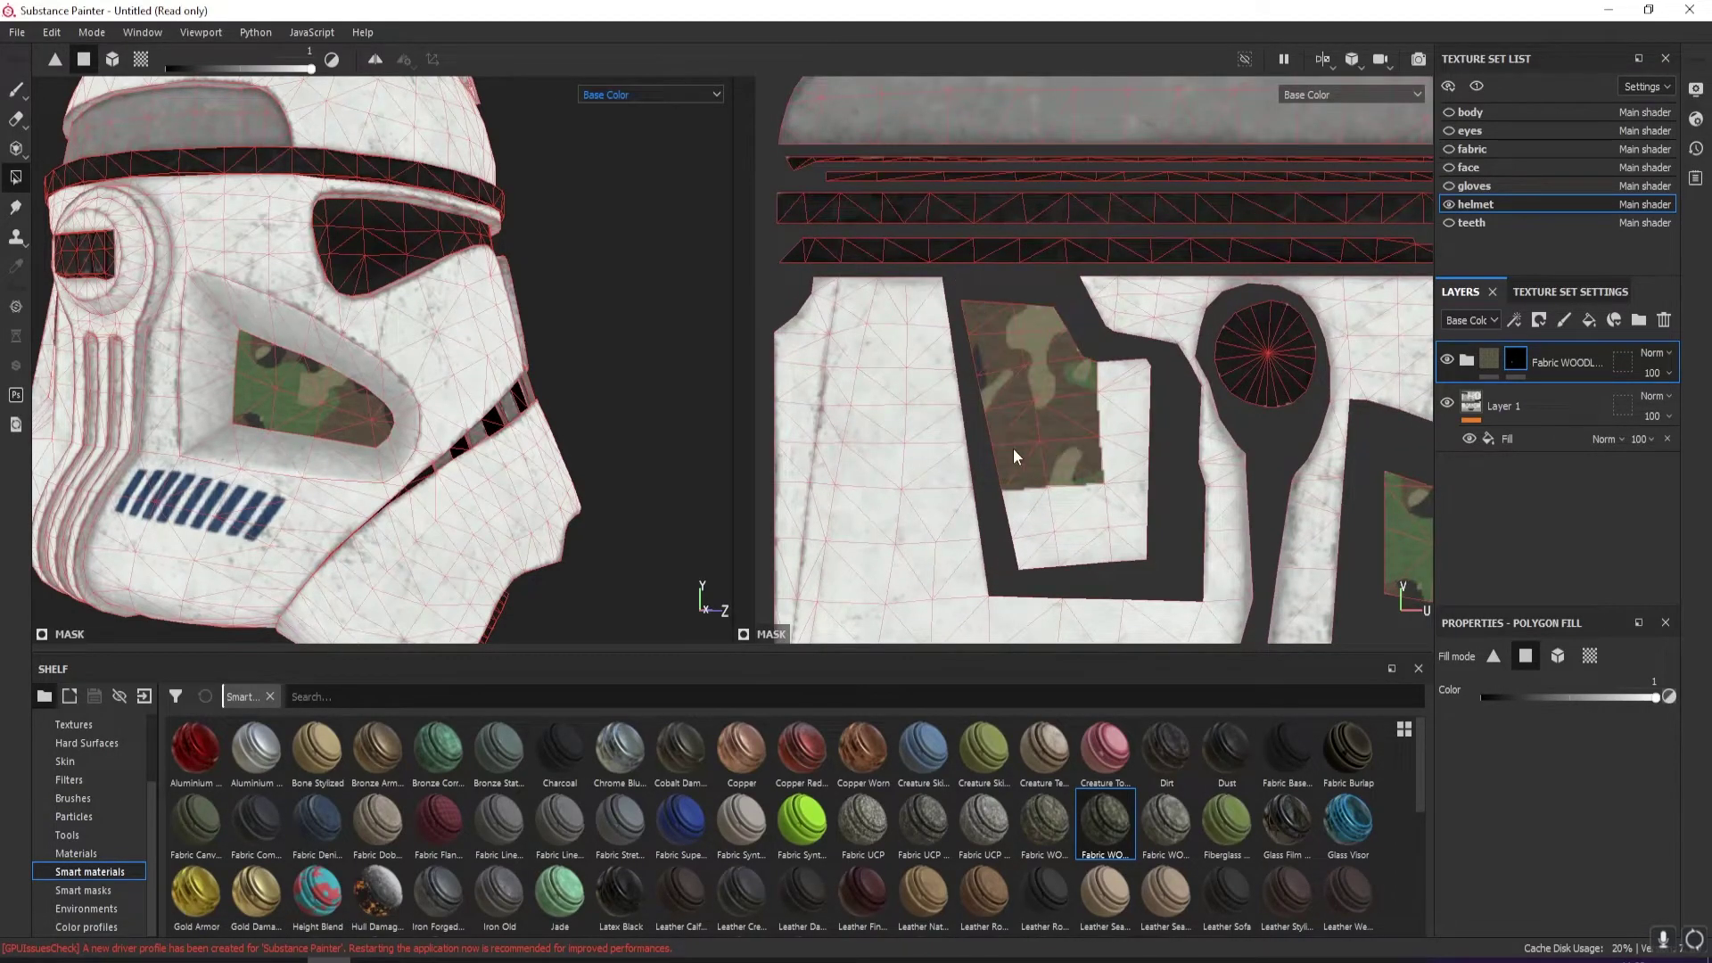
scroll(1014, 455, up, 3)
scroll(1007, 457, down, 3)
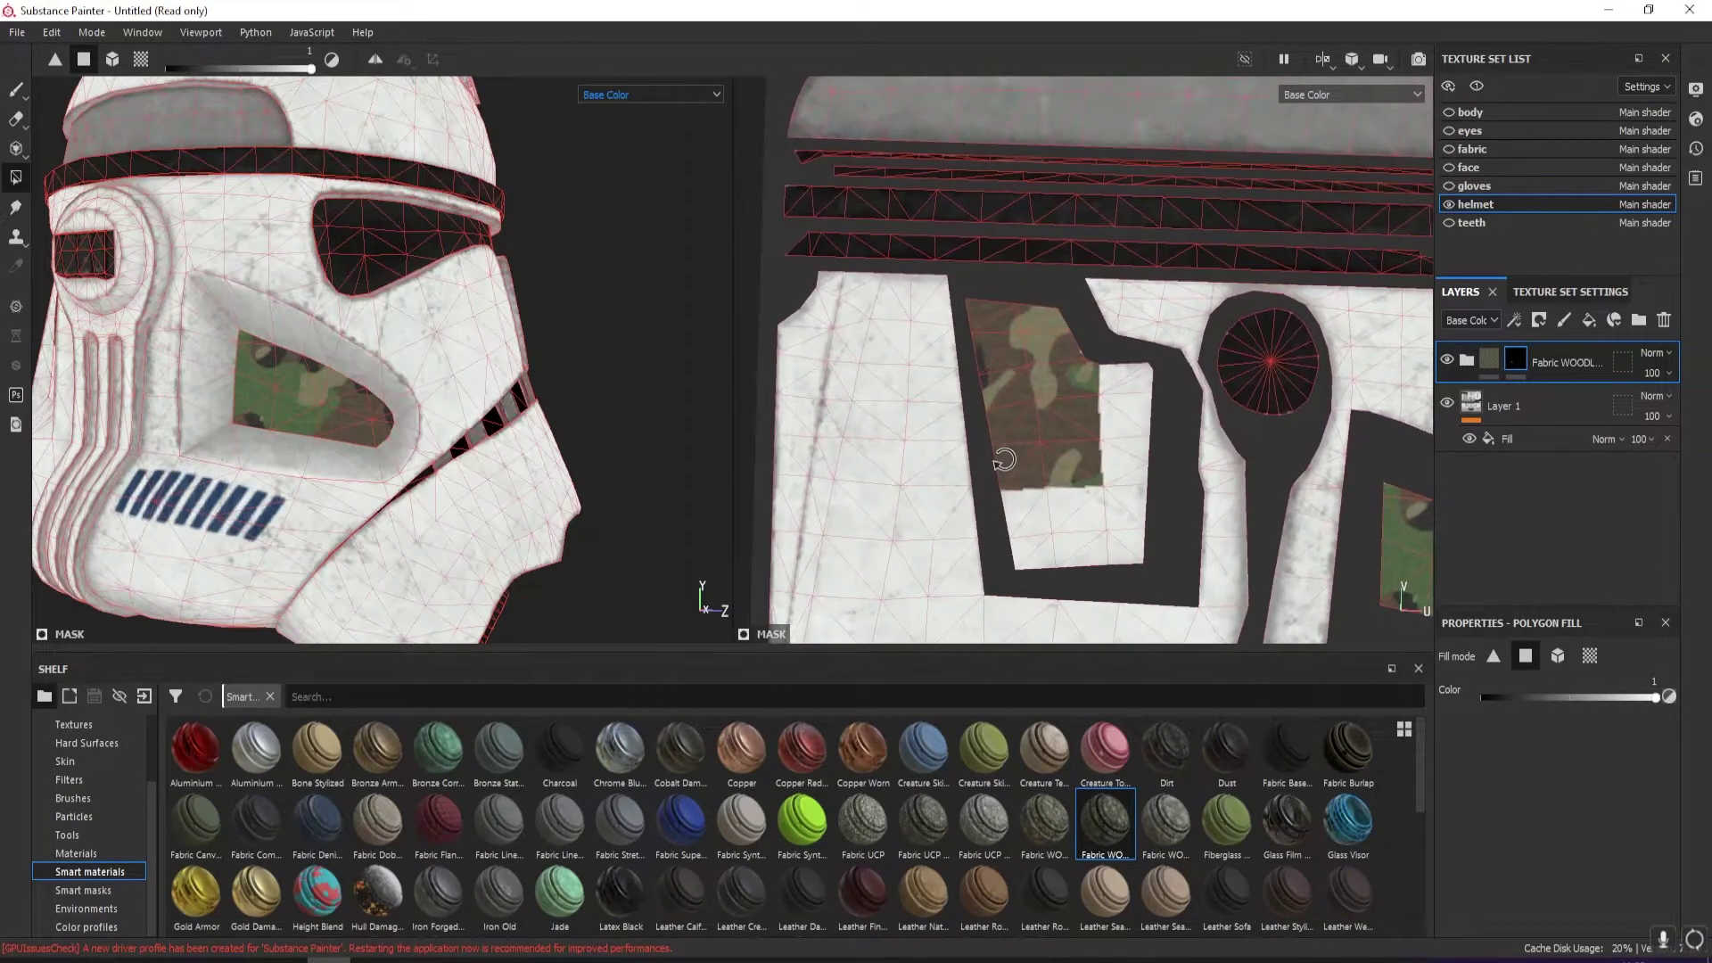
scroll(1004, 460, up, 1)
drag(1059, 517, 1102, 544)
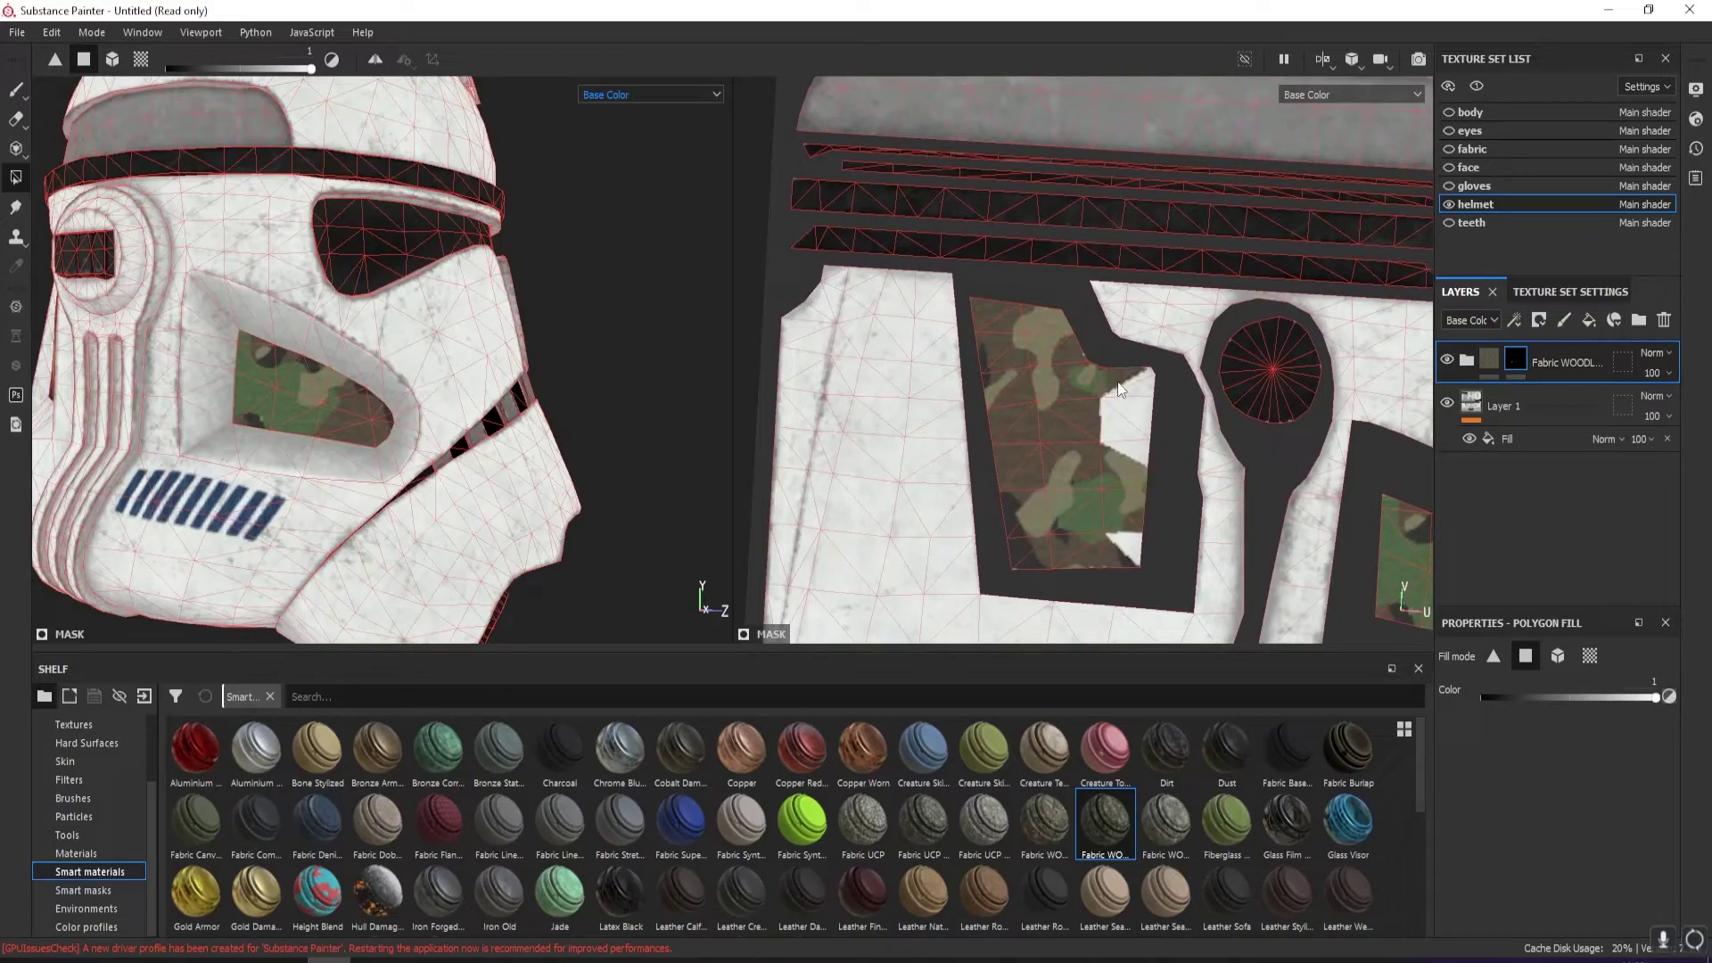
scroll(1137, 526, up, 1)
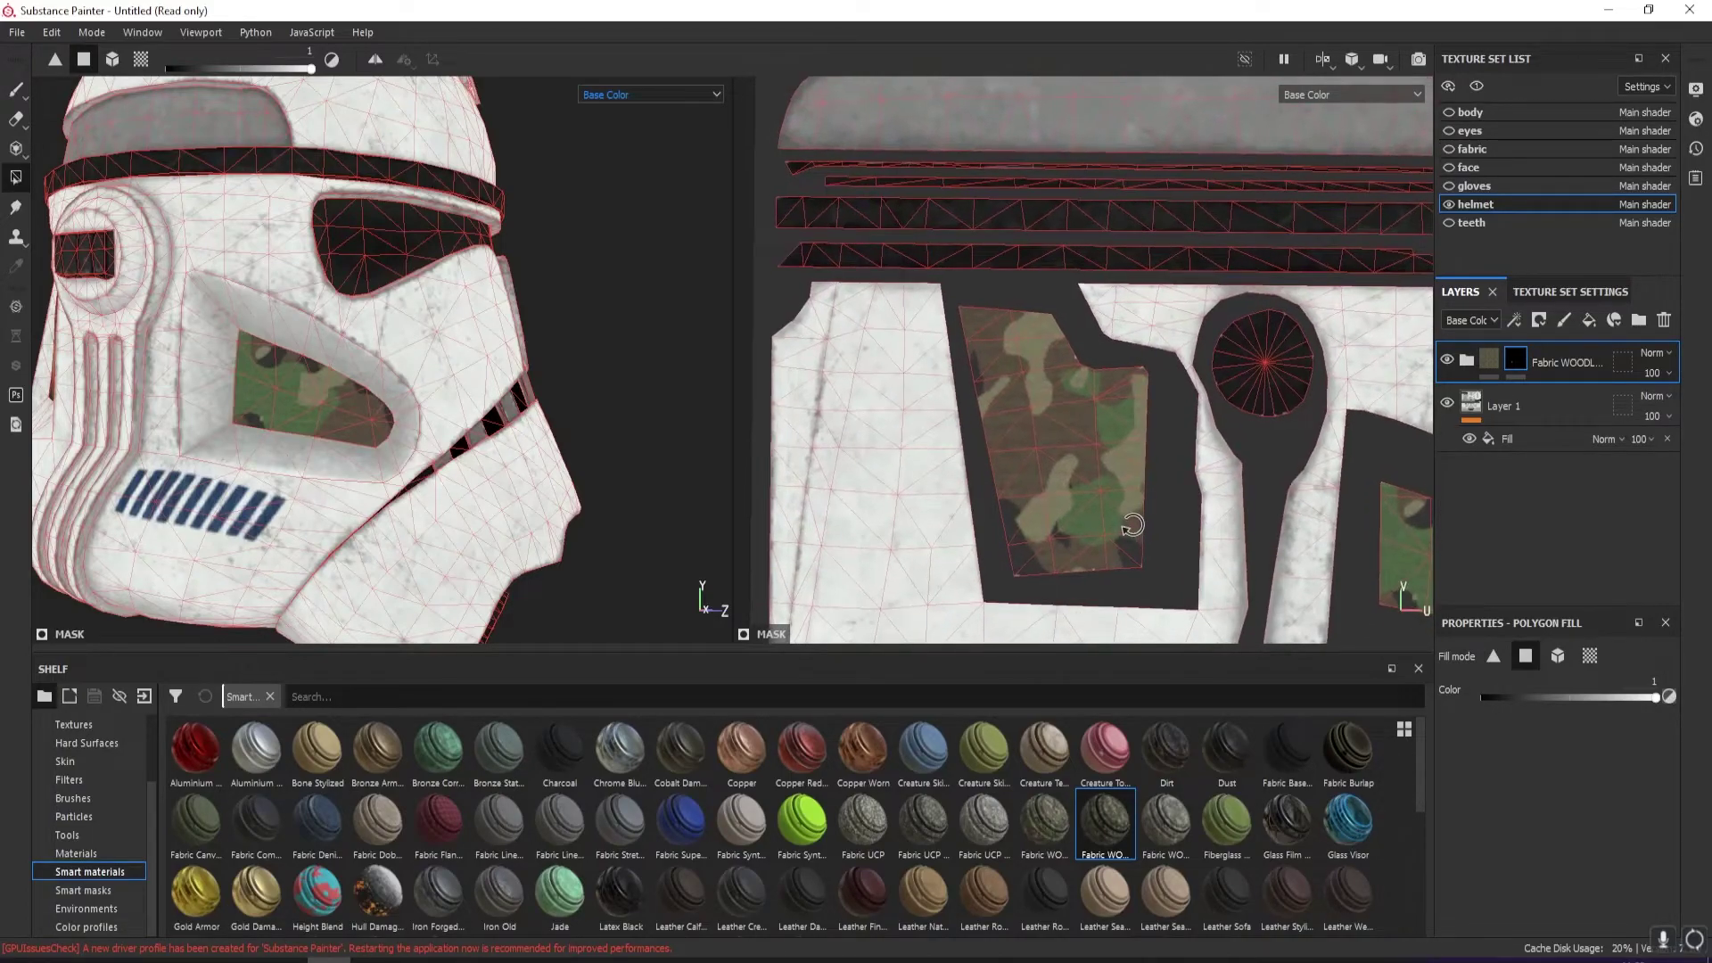
scroll(1258, 412, down, 5)
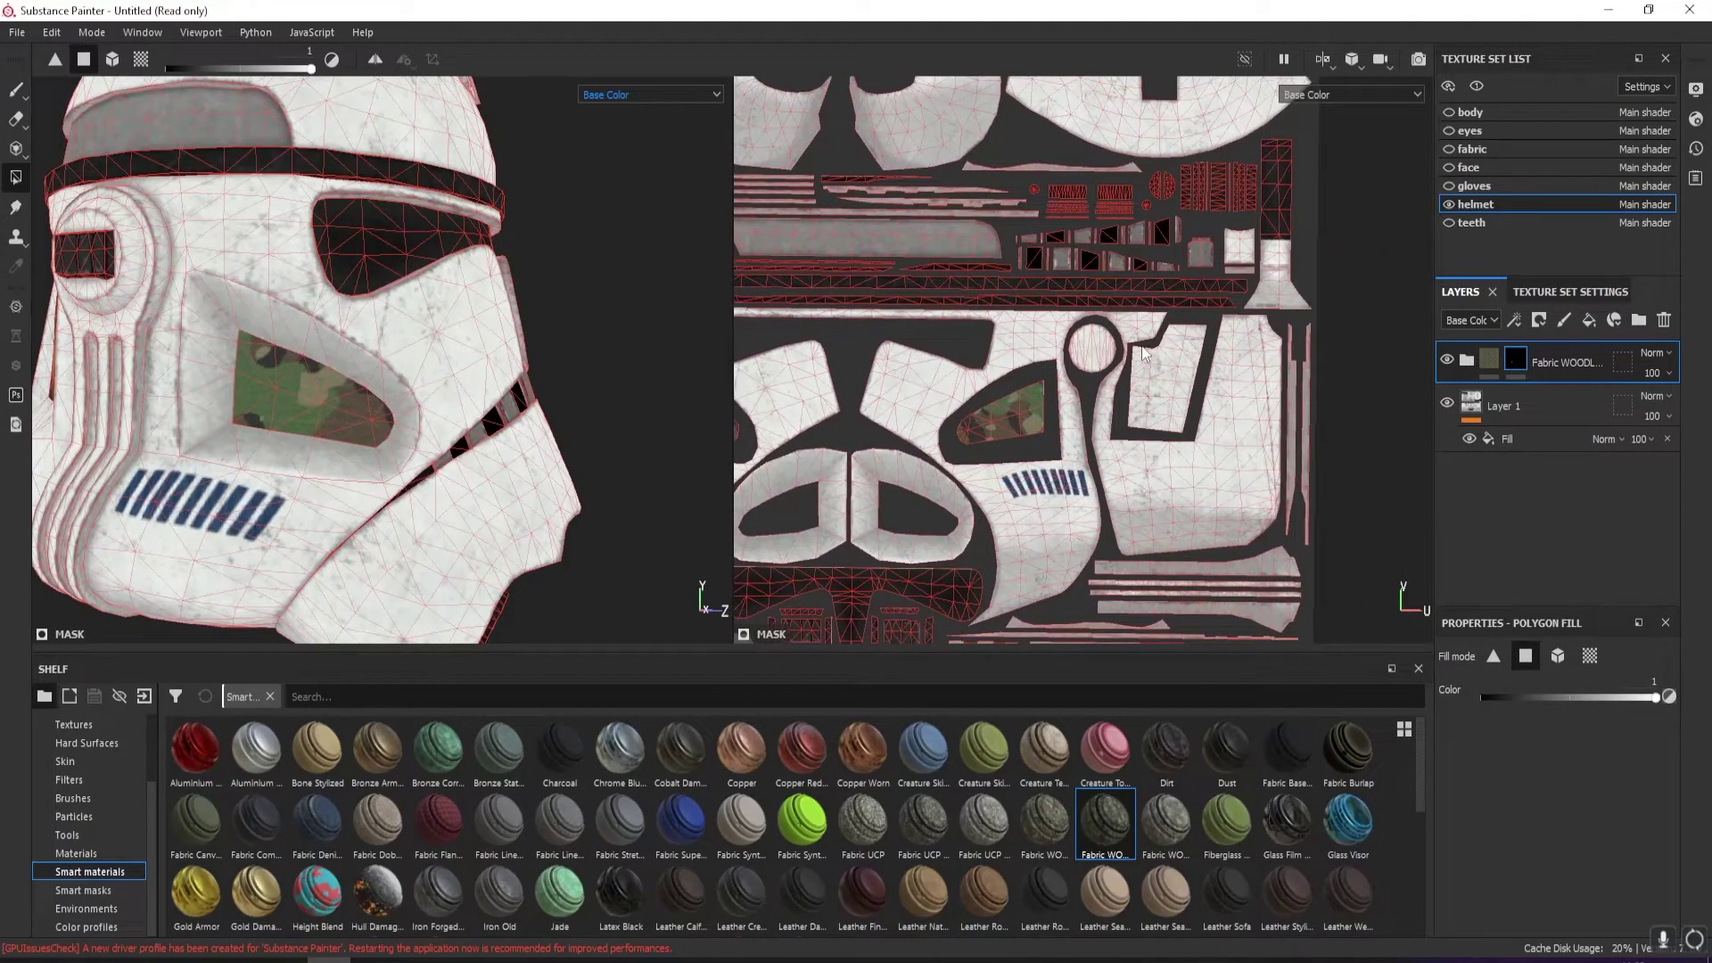
drag(1144, 353, 1185, 367)
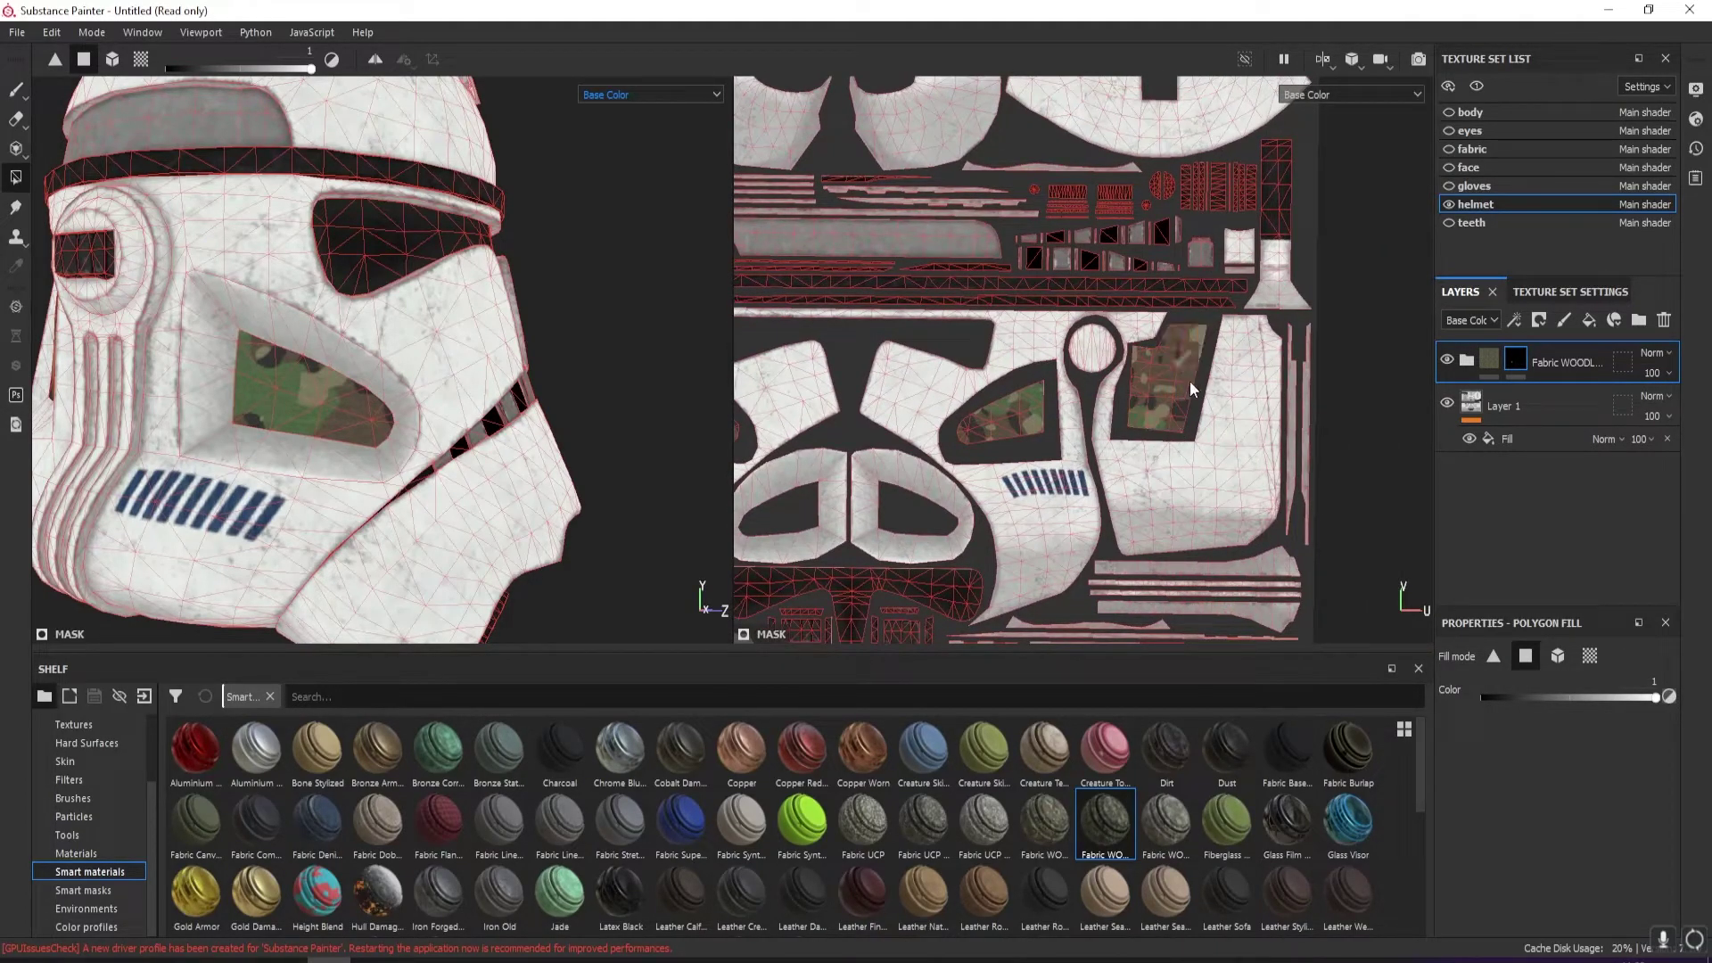